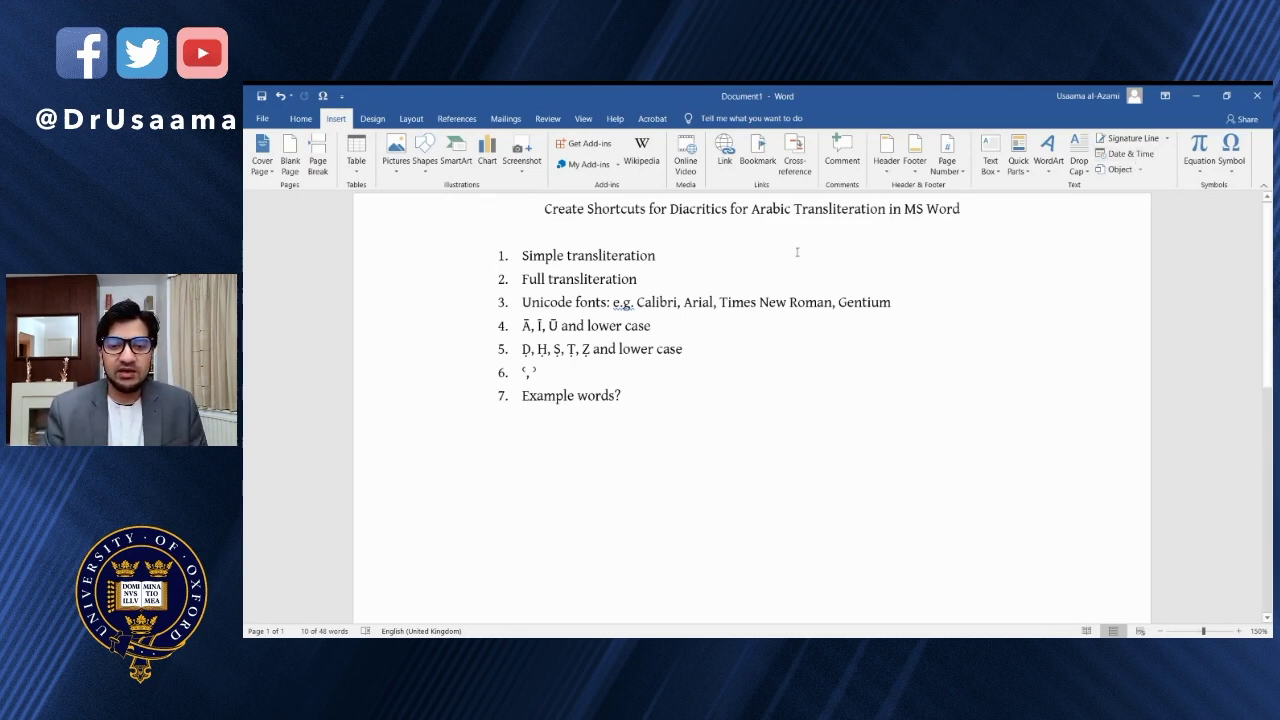
# Add a sub-item under "Simple transliteration" containing the example words "Kitab, sayyara,".
pyautogui.click(673, 255)
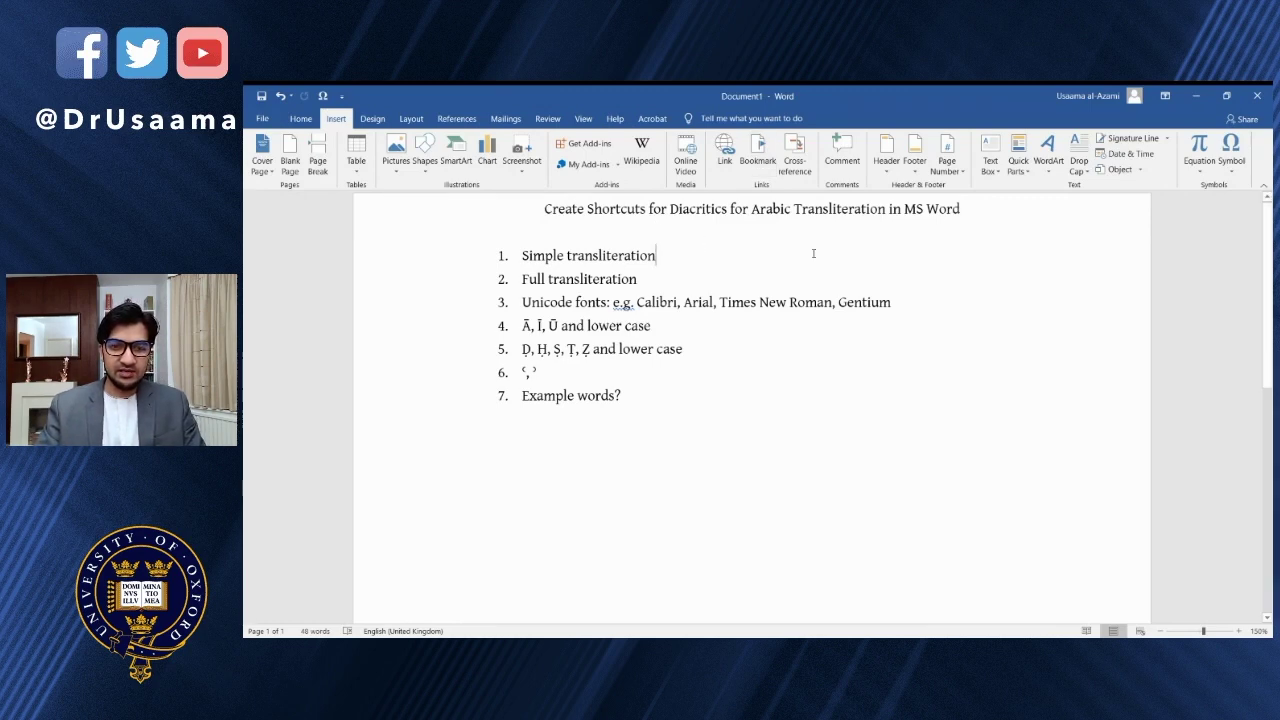
pyautogui.press('Return')
pyautogui.press('Tab')
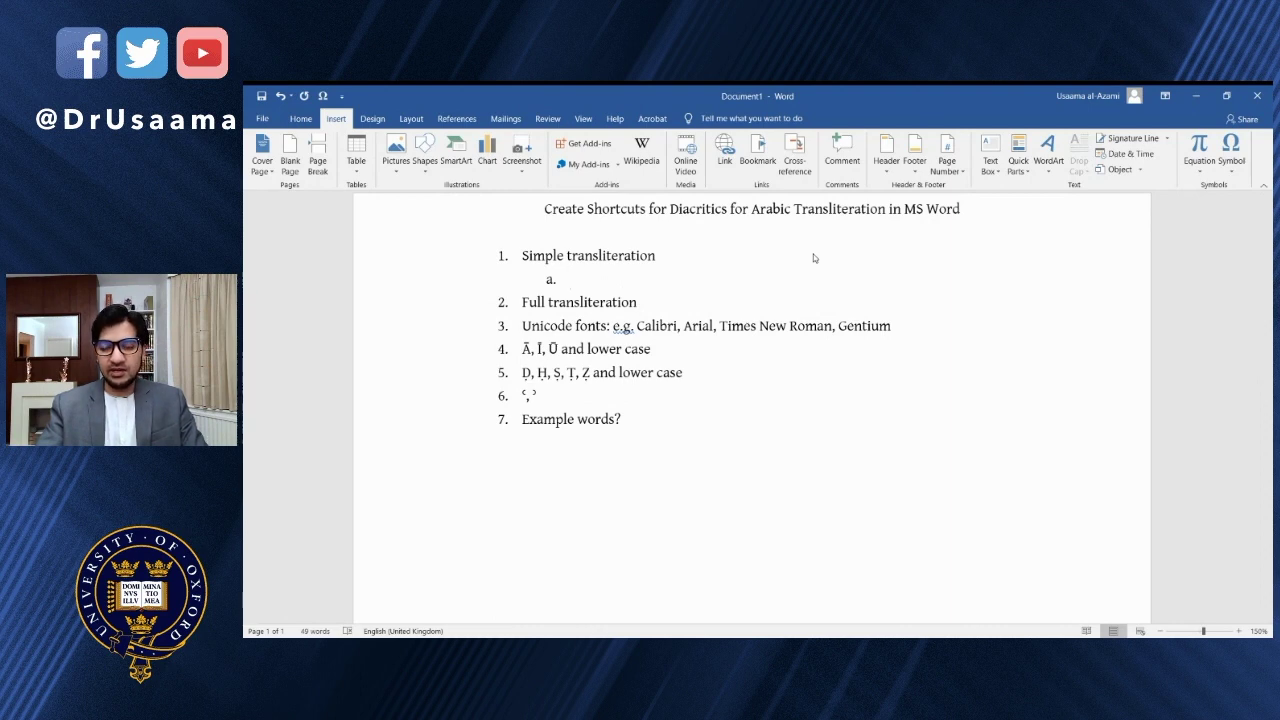
pyautogui.write('ki')
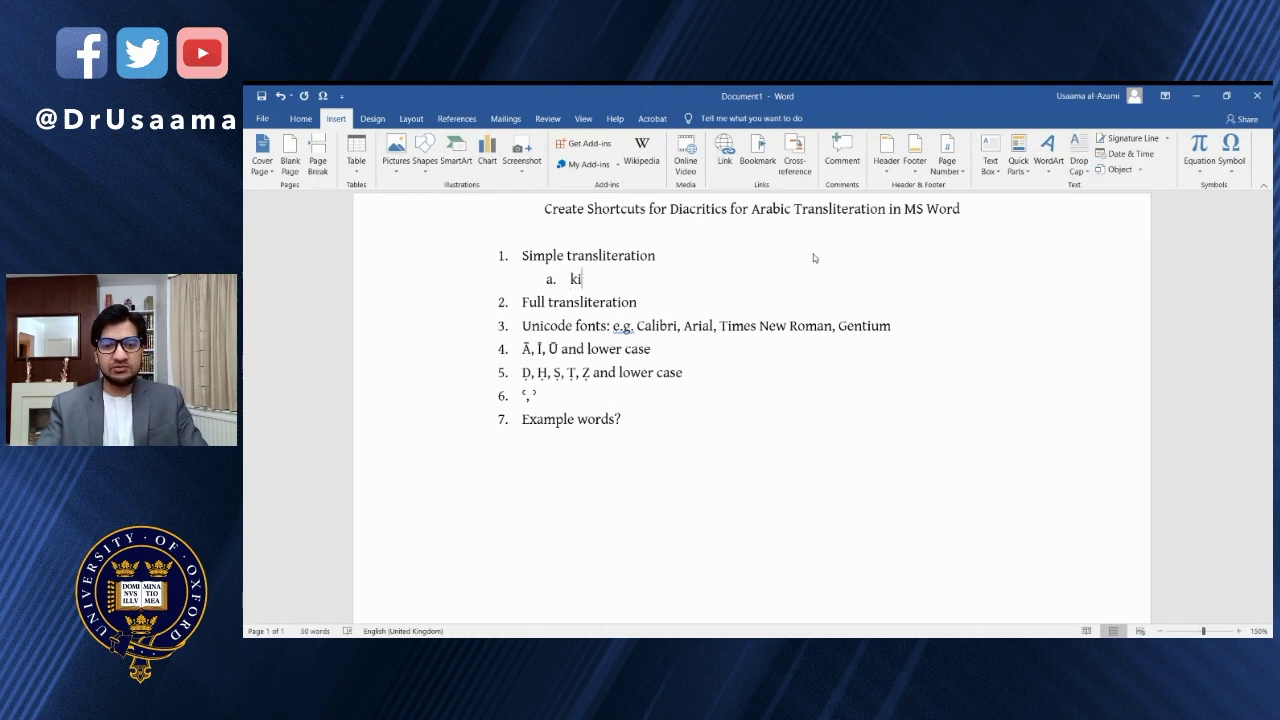
pyautogui.write('tab')
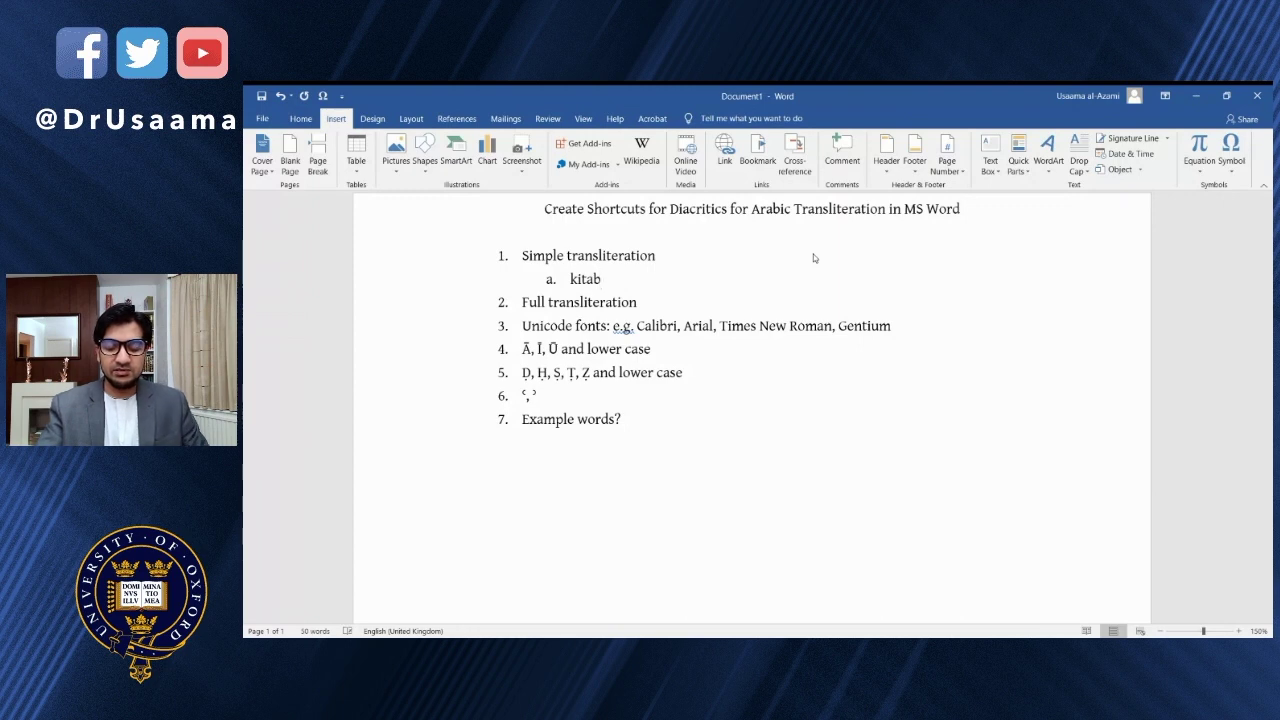
pyautogui.write(', sa')
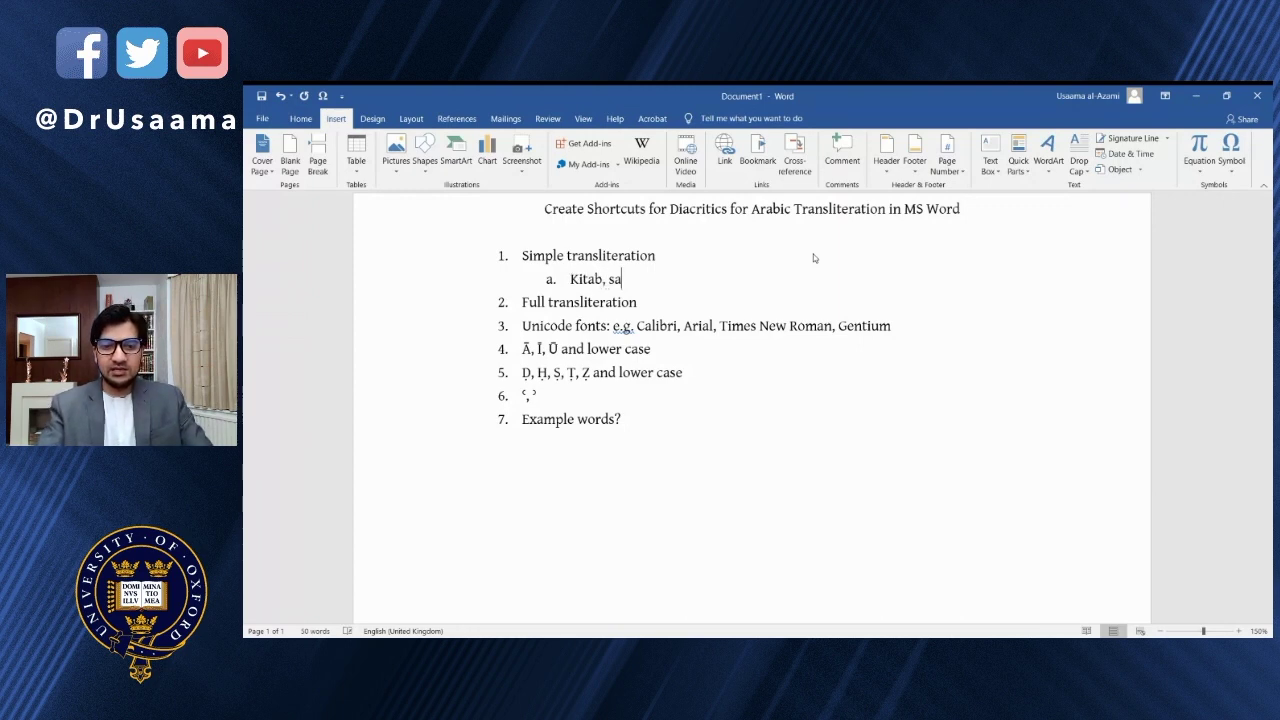
pyautogui.write('yyara,')
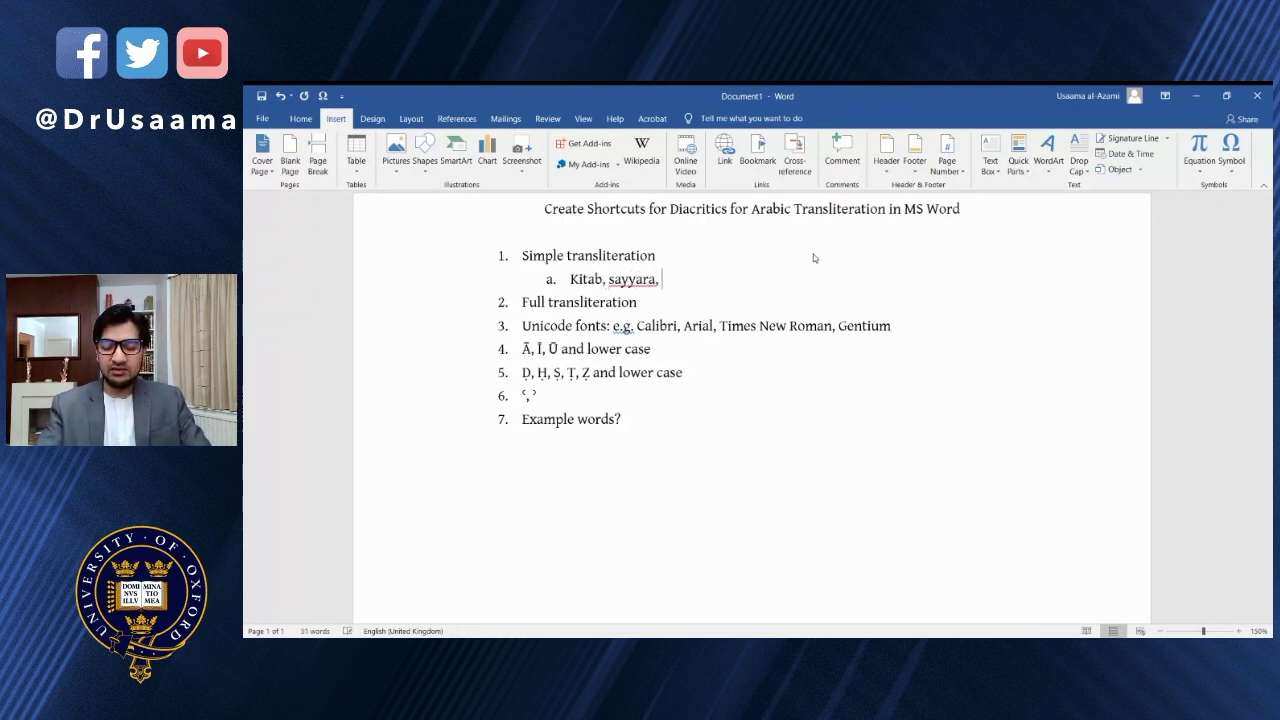
# Continue the simple transliteration example line with the phrase "al-lugha al-‘arabiyya", using a single quotation mark for the ayn.
pyautogui.write(' a')
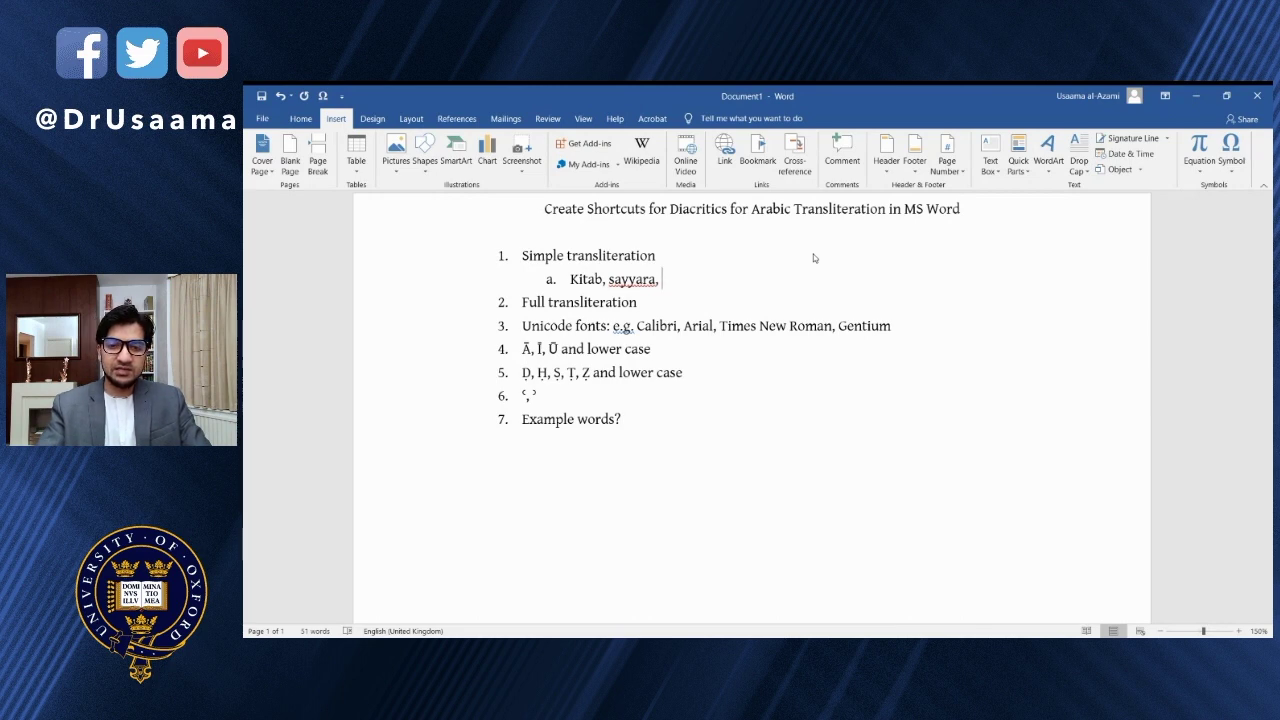
pyautogui.write('l-')
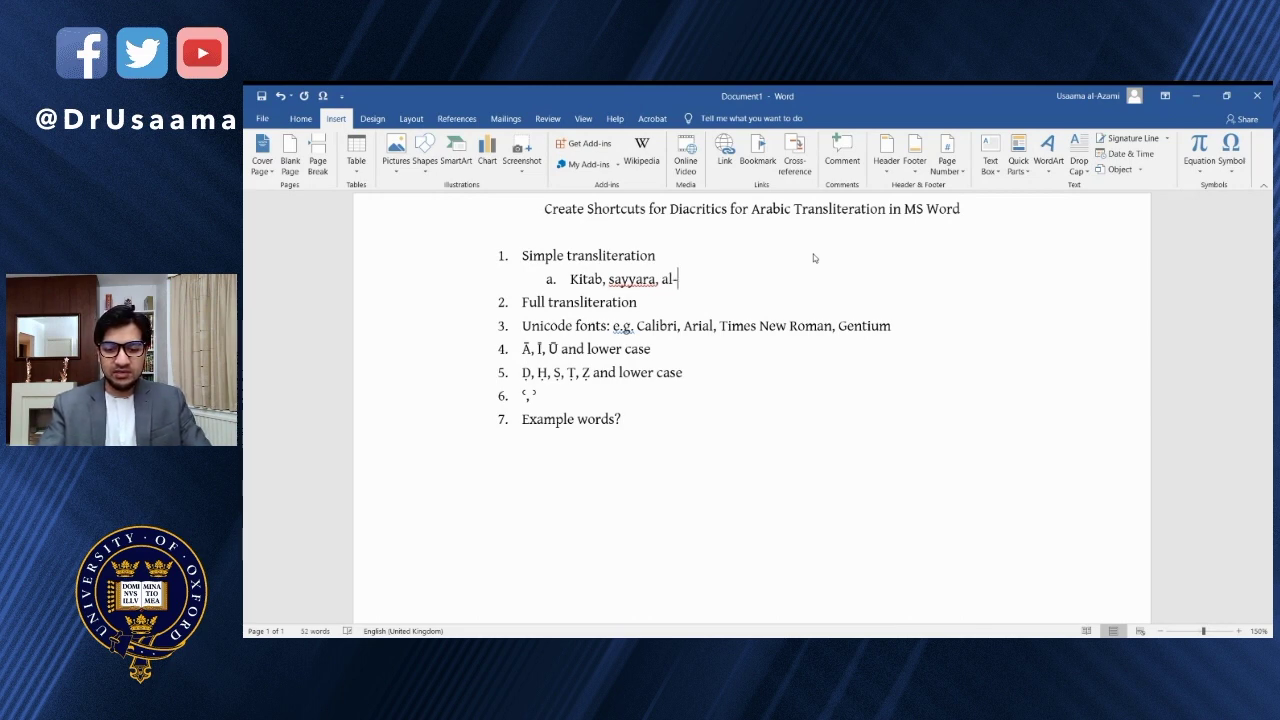
pyautogui.write('lugha al-')
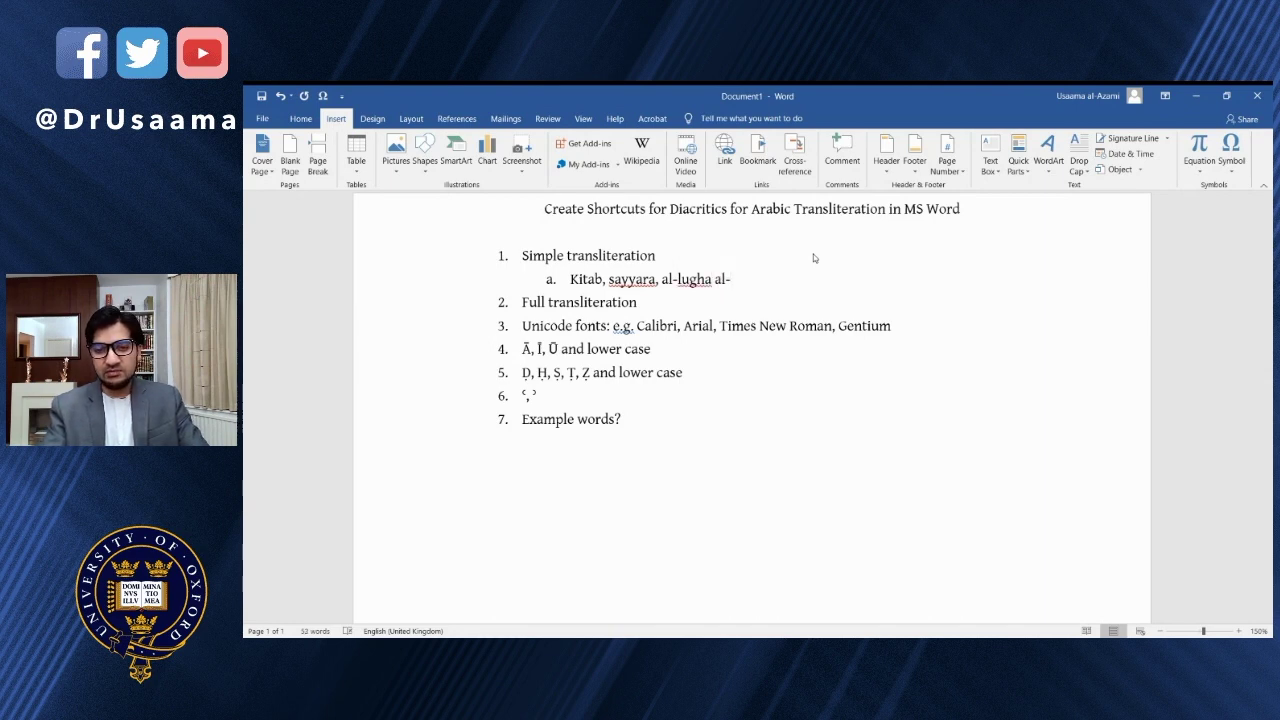
pyautogui.write('ʿ')
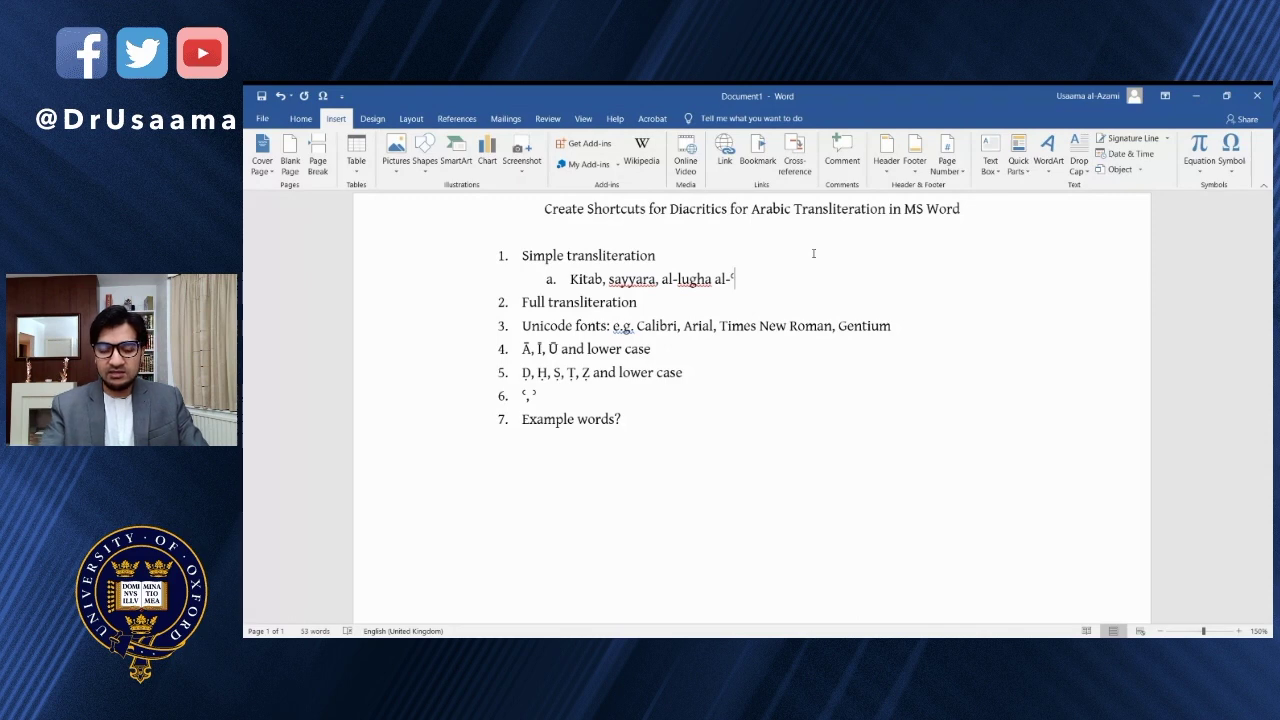
pyautogui.press('BackSpace')
pyautogui.write('ʿ')
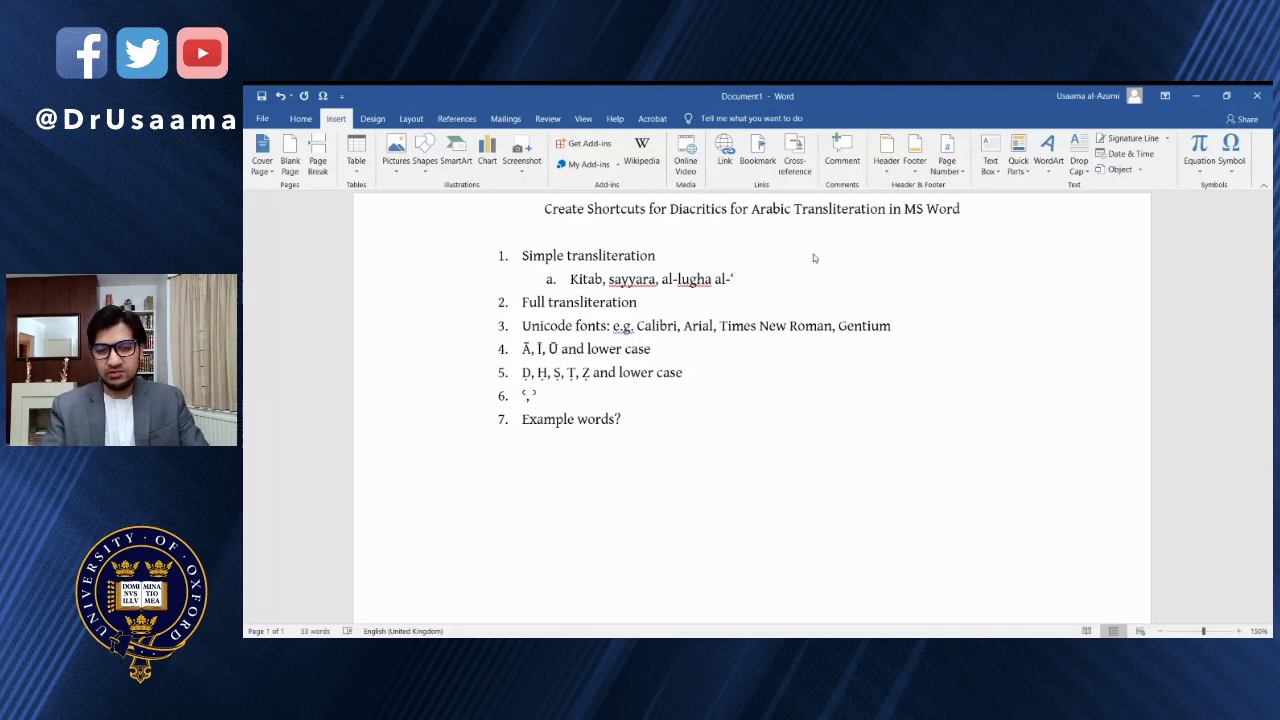
pyautogui.write('ara')
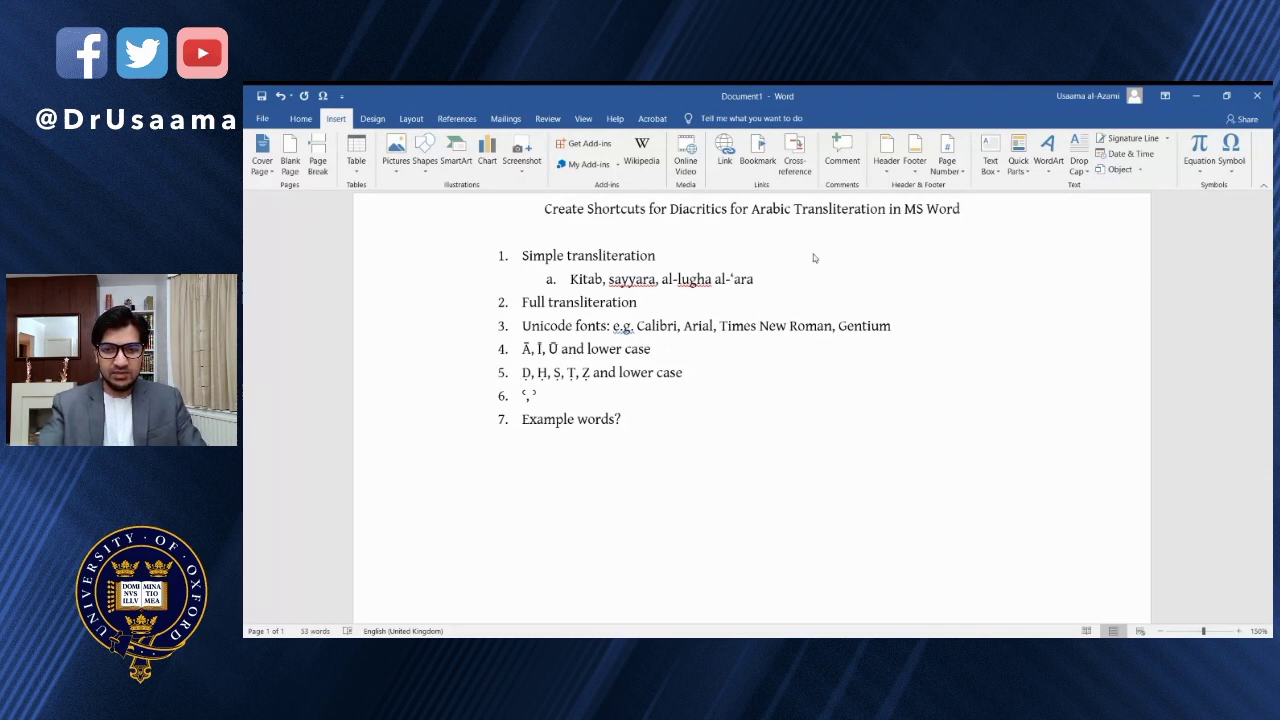
pyautogui.write('biyya')
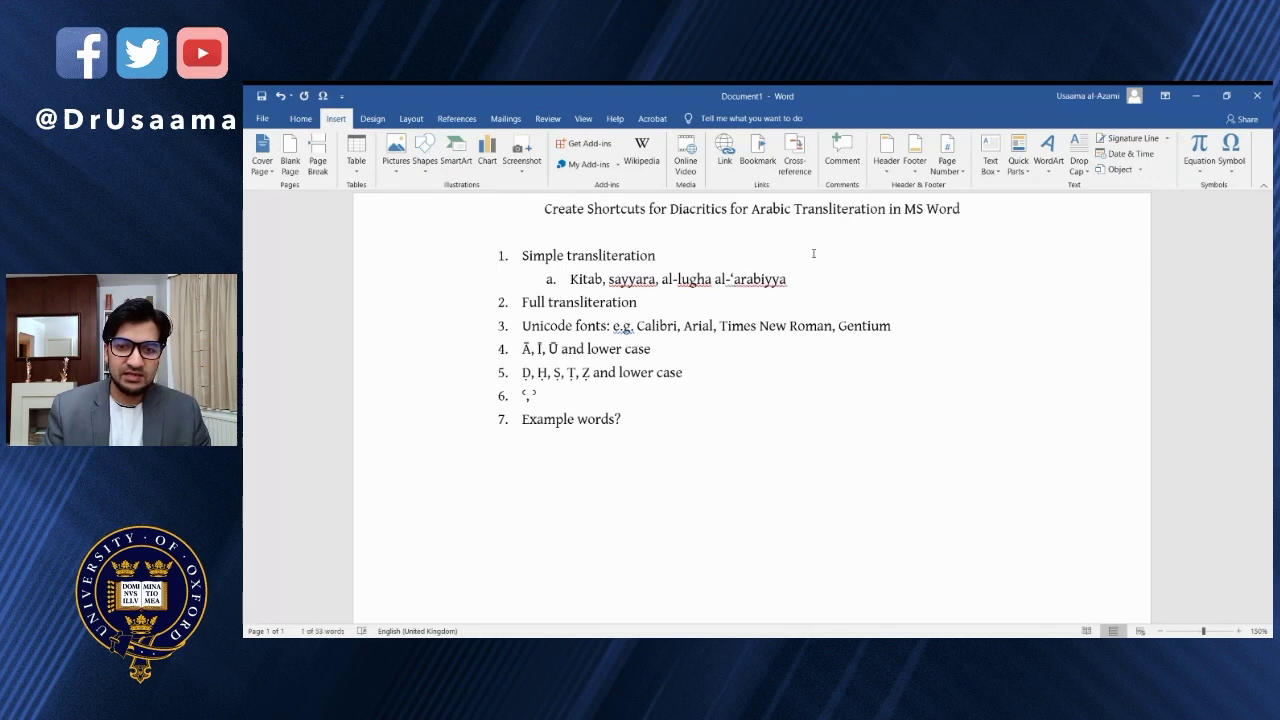
# Italicize the whole phrase "al-lugha al-‘arabiyya" in the simple transliteration example, including its opening article.
pyautogui.hotkey('ctrl', 'i')
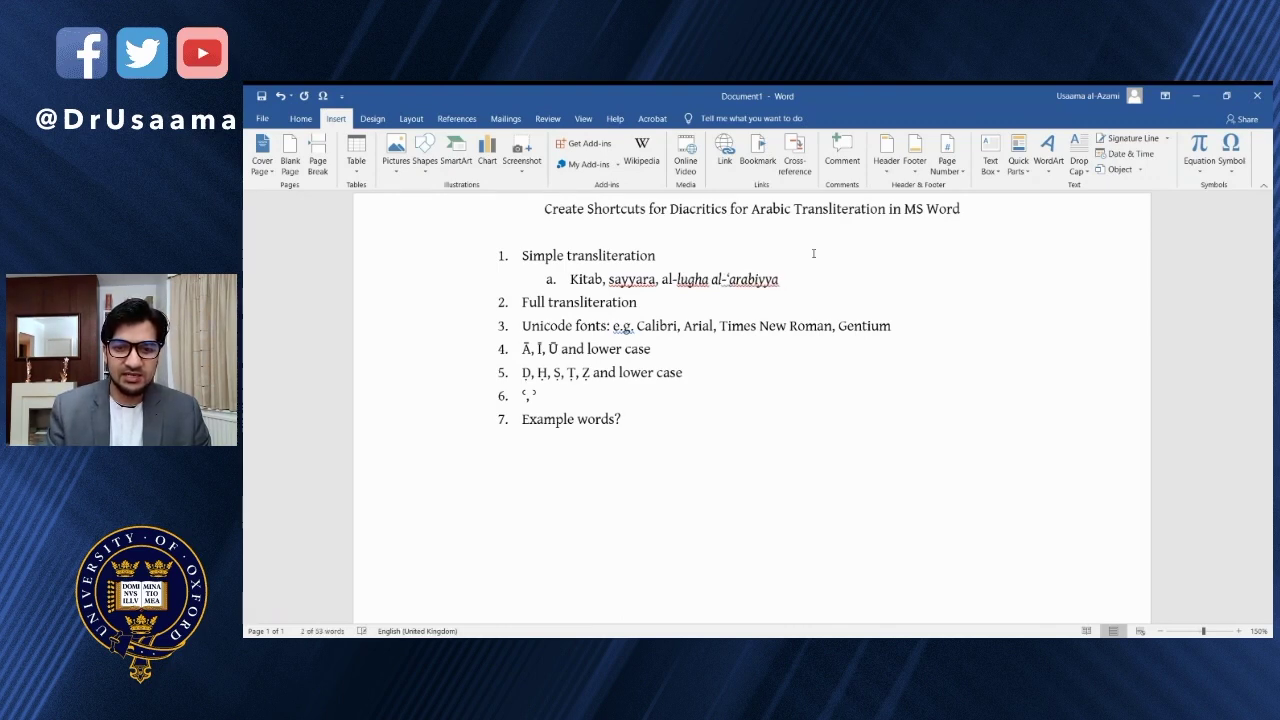
pyautogui.press('Left')
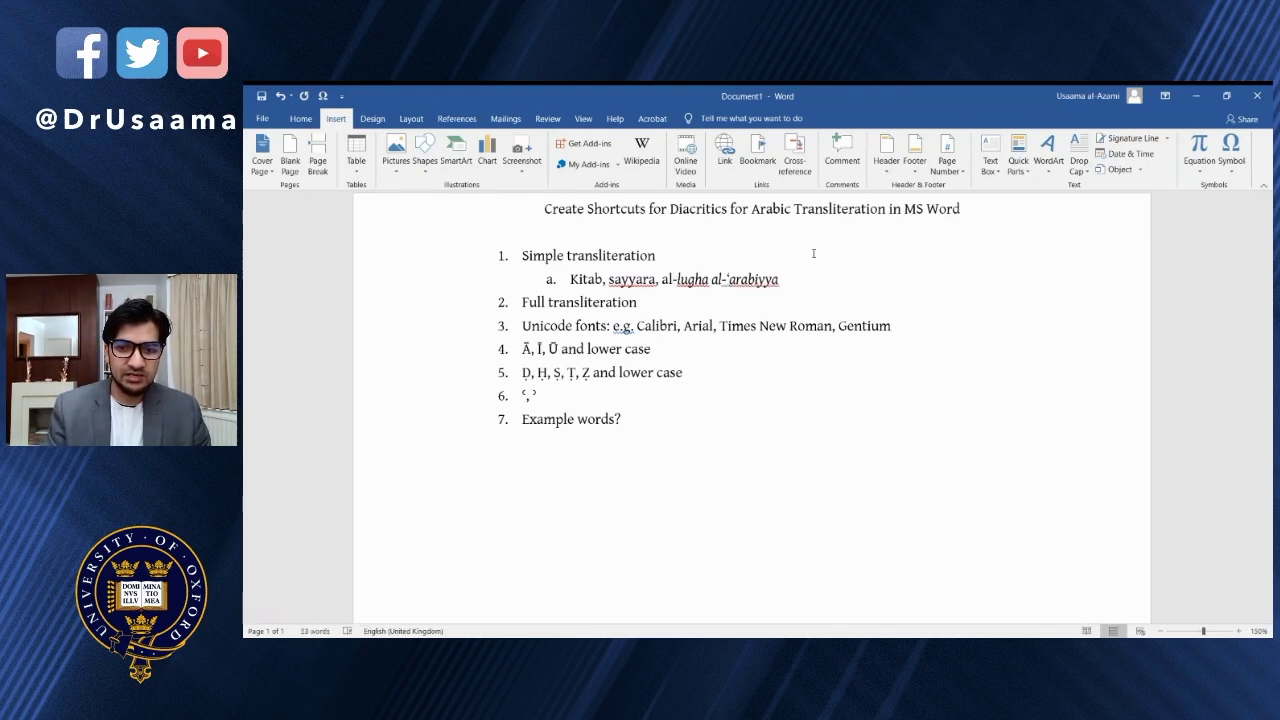
pyautogui.hotkey('shift', 'Left')
pyautogui.hotkey('shift', 'Left')
pyautogui.hotkey('shift', 'Left')
pyautogui.hotkey('ctrl', 'i')
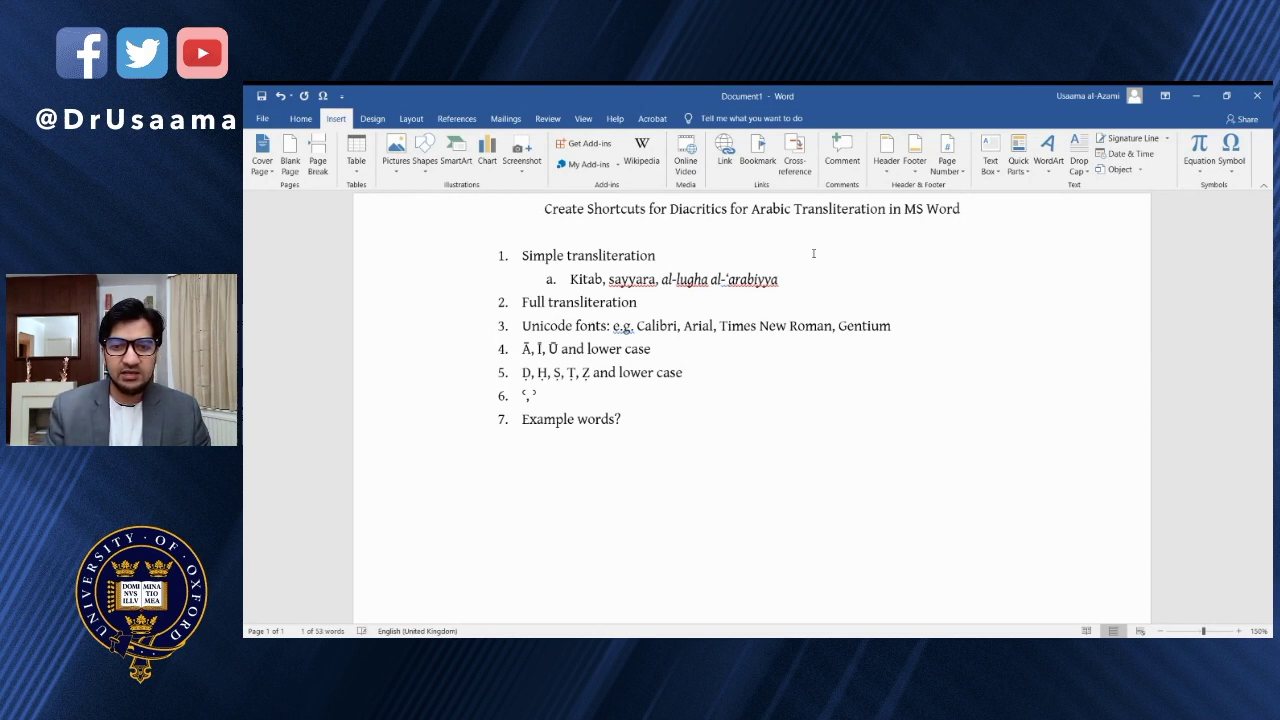
pyautogui.press('End')
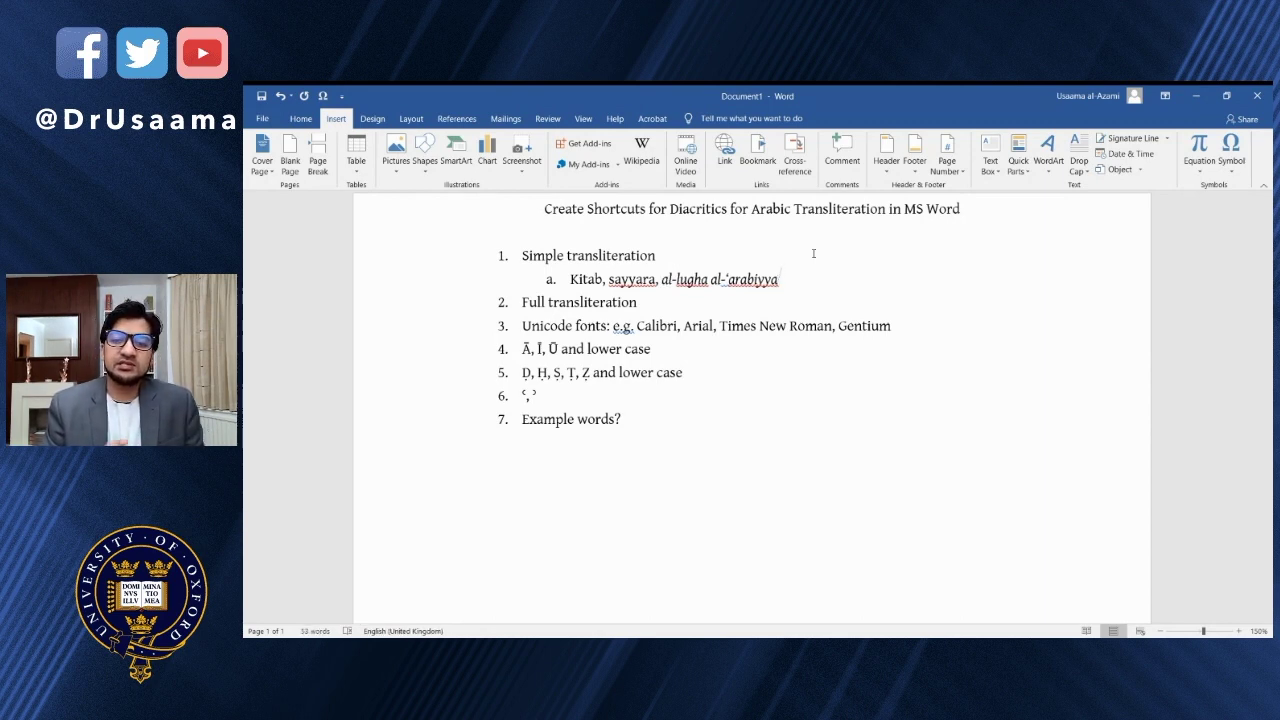
# Replace the single quotation mark before "arabiyya" with the ayn half-ring character ʿ.
pyautogui.hotkey('ctrl', 'Left')
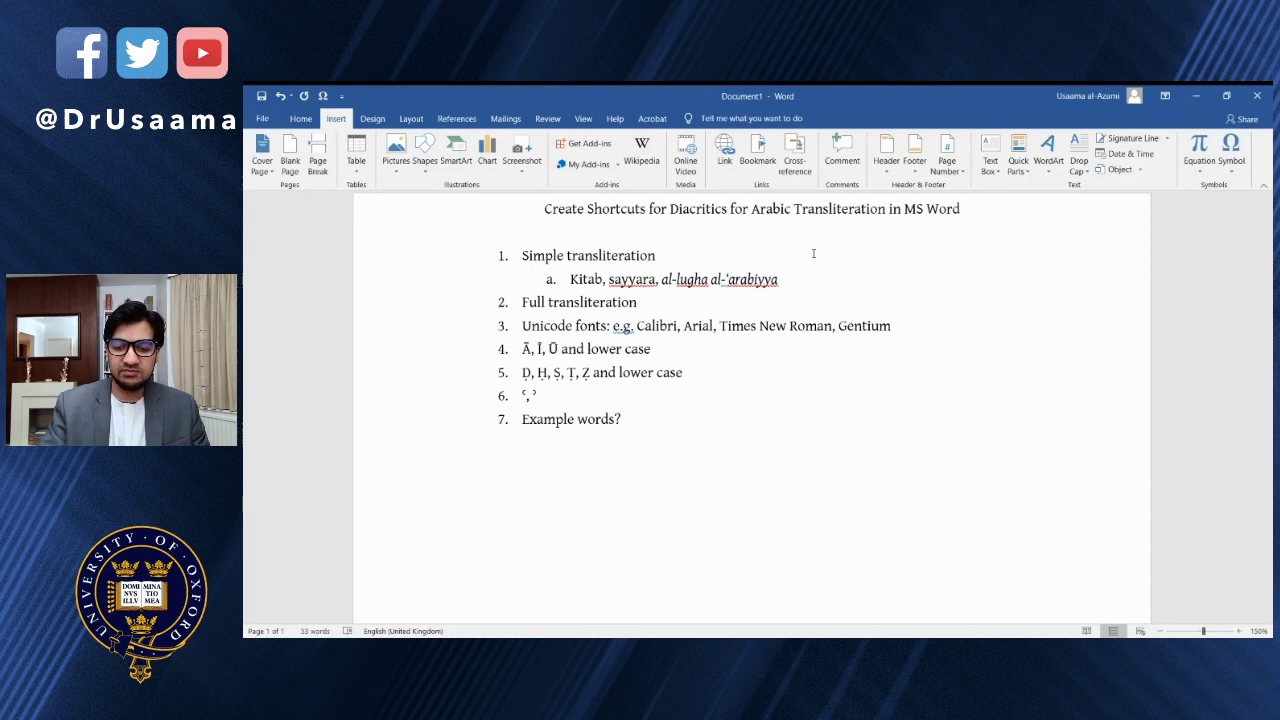
pyautogui.press('BackSpace')
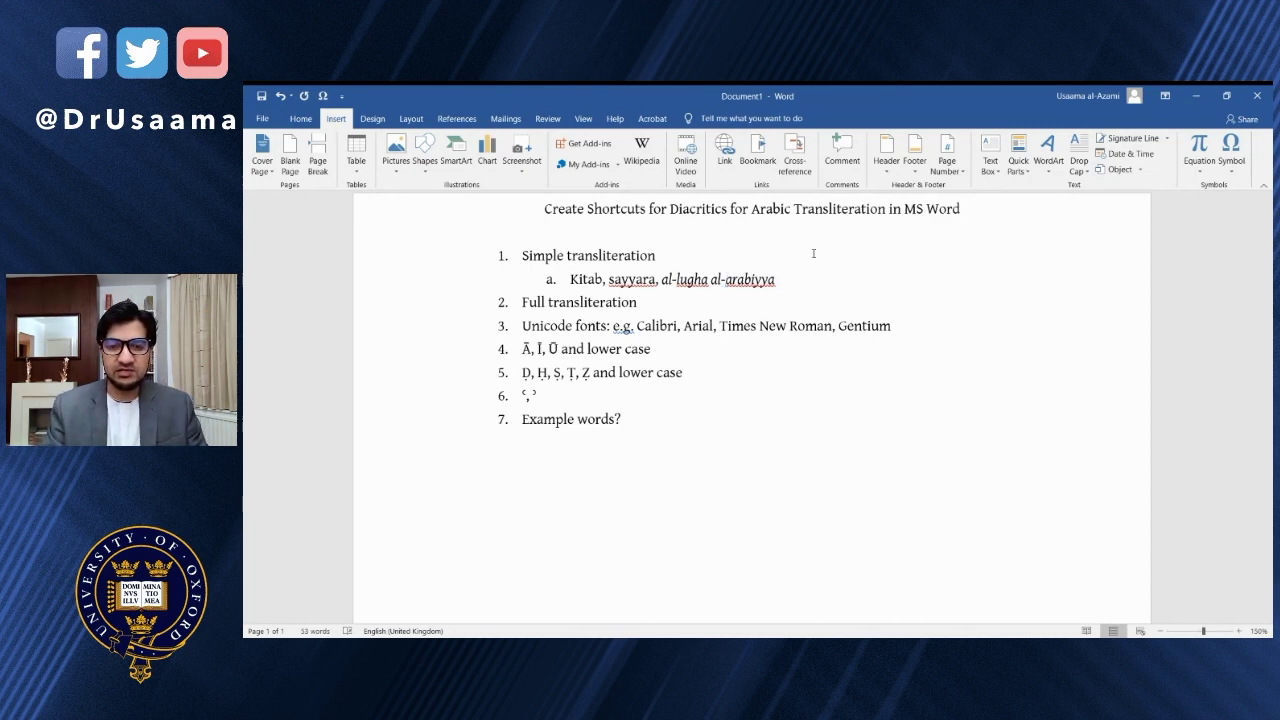
pyautogui.write('ʿ')
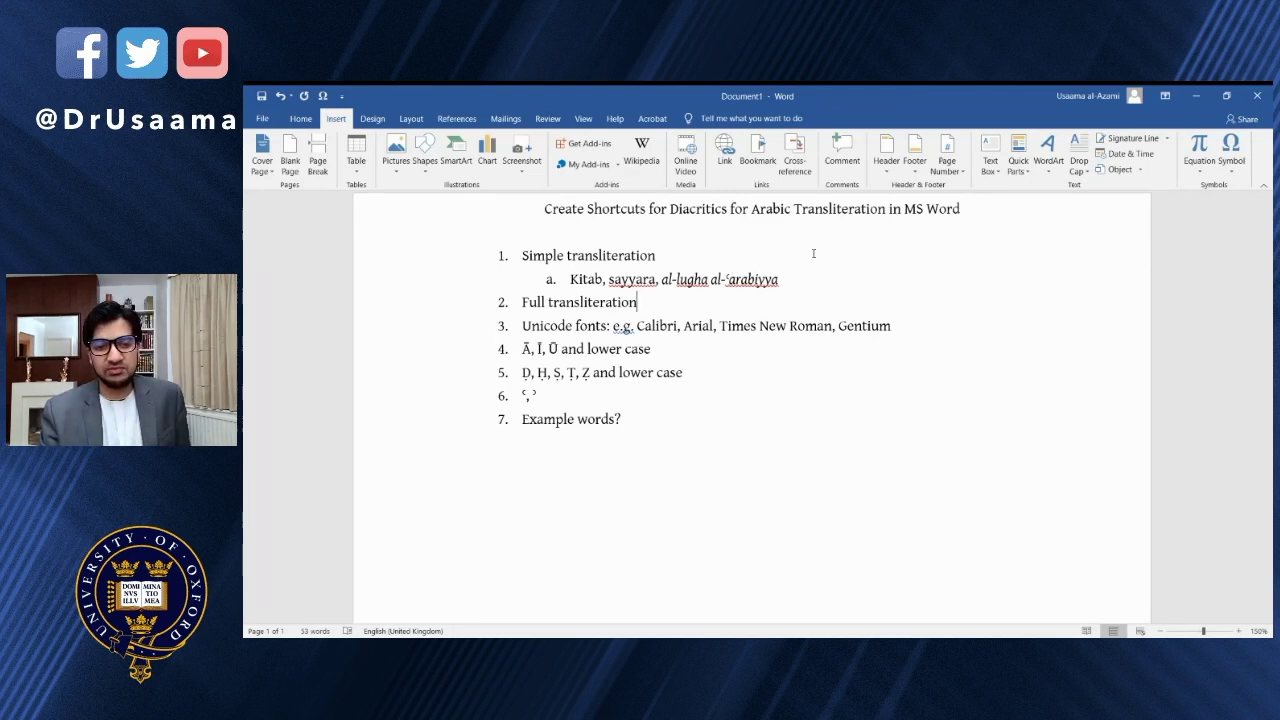
# Add a sub-item under "Full transliteration" containing the example words "Kitab, sayyāra,".
pyautogui.press('Return')
pyautogui.press('Tab')
pyautogui.write('kit')
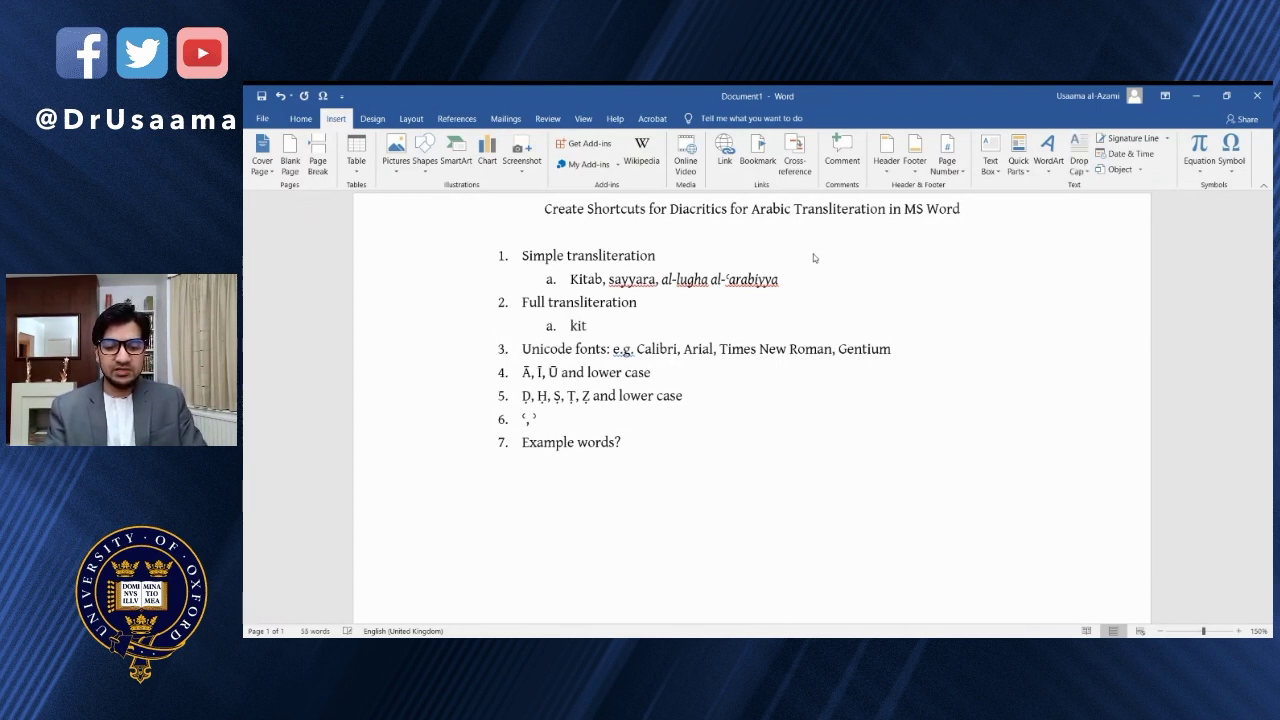
pyautogui.write('ā')
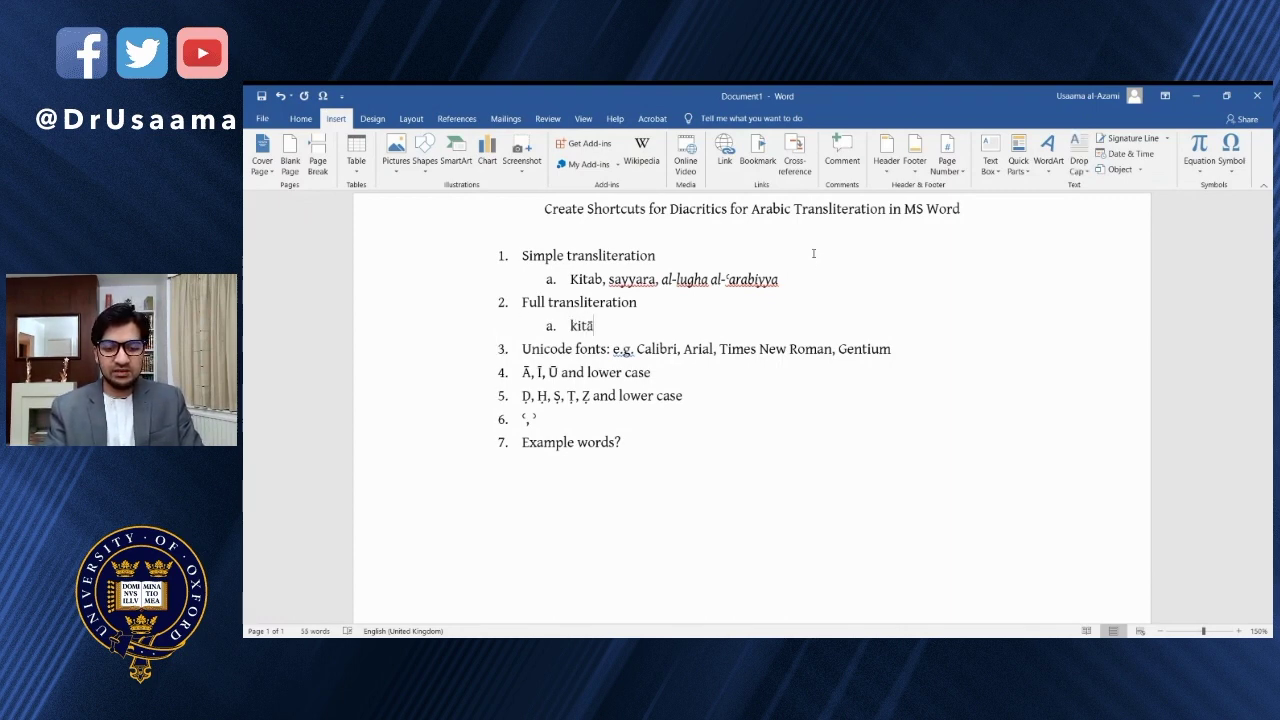
pyautogui.write('b')
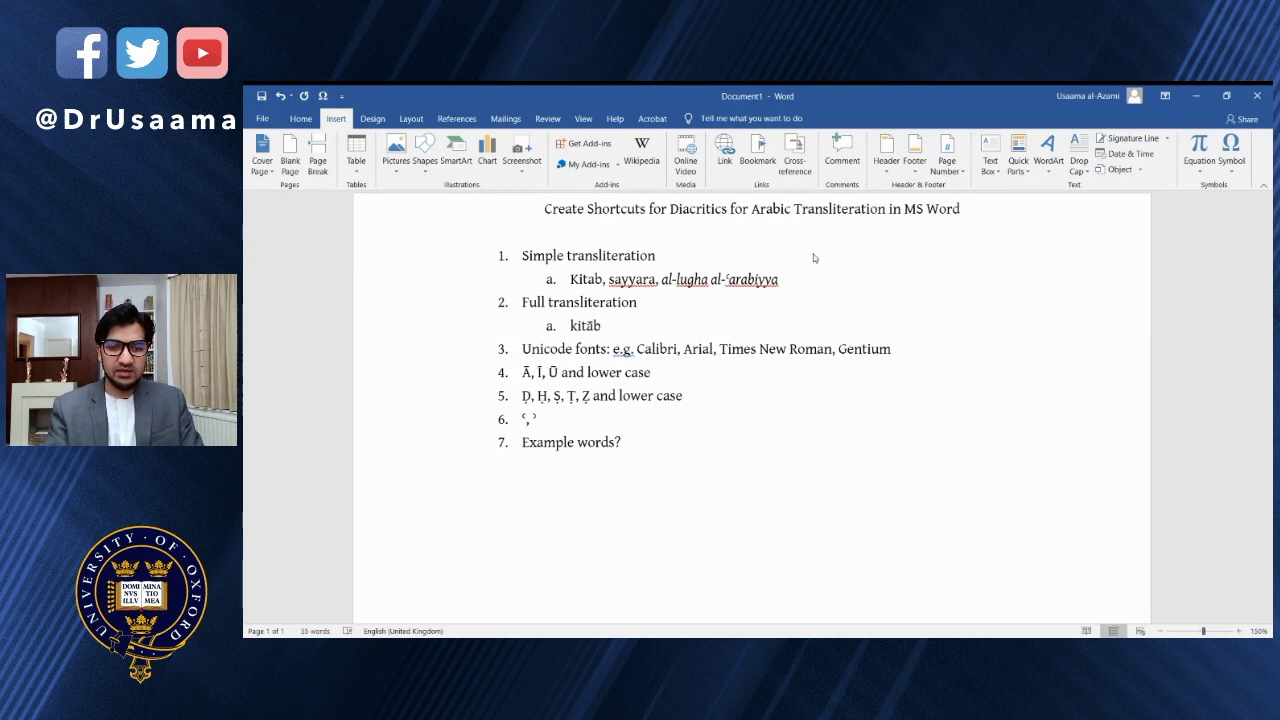
pyautogui.hotkey('ctrl', 'BackSpace')
pyautogui.write('Kitab, say')
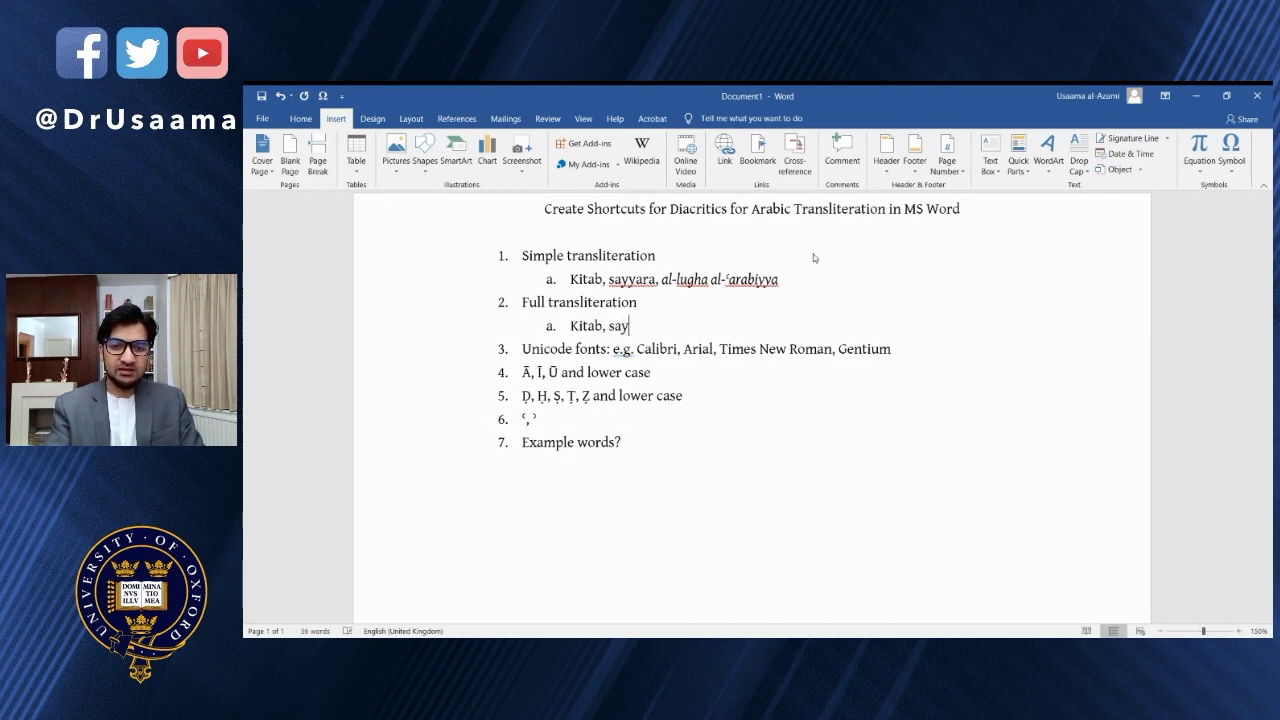
pyautogui.write('yāra')
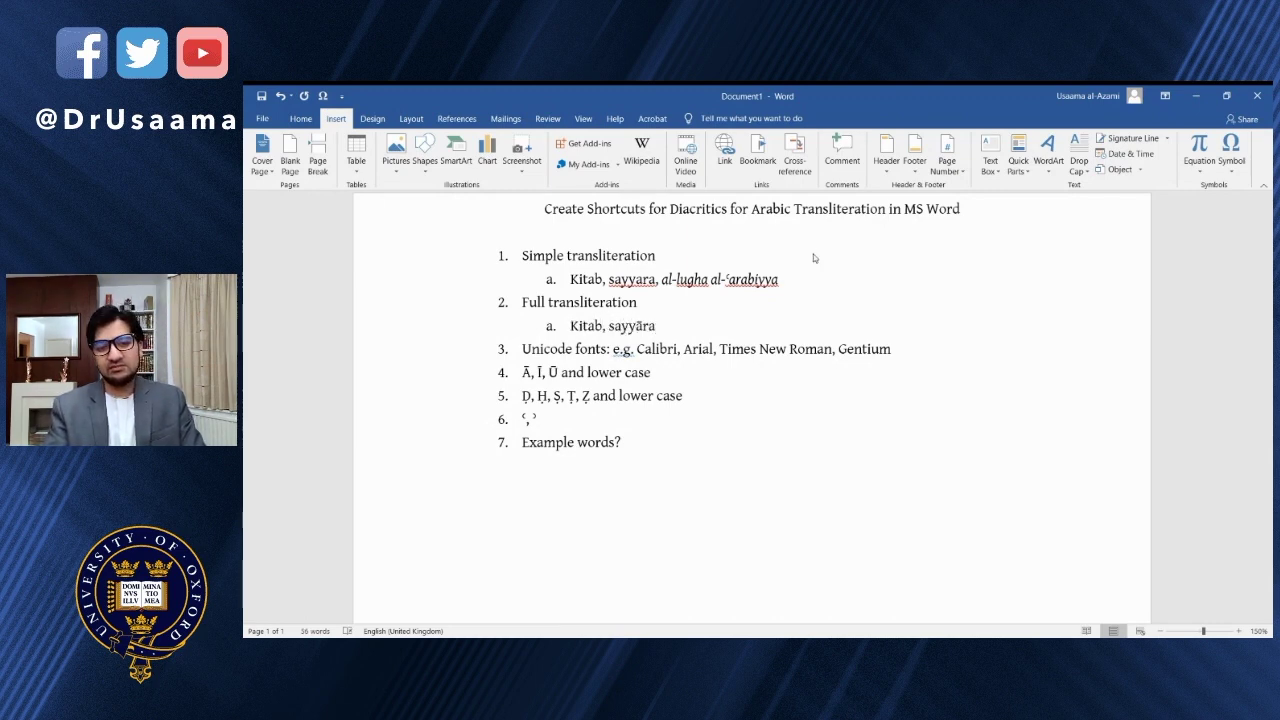
pyautogui.write(',')
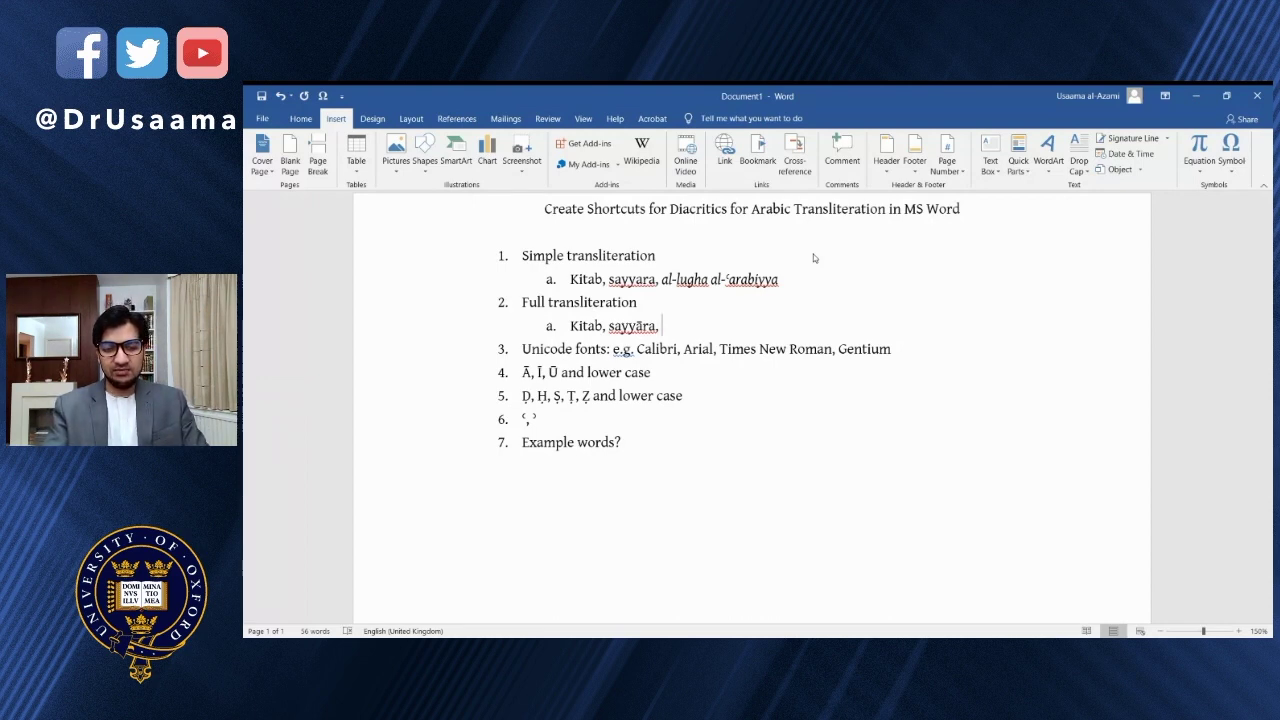
# Add the word "Āmīn" with macrons to the full transliteration examples, followed by a comma.
pyautogui.write('Āmi')
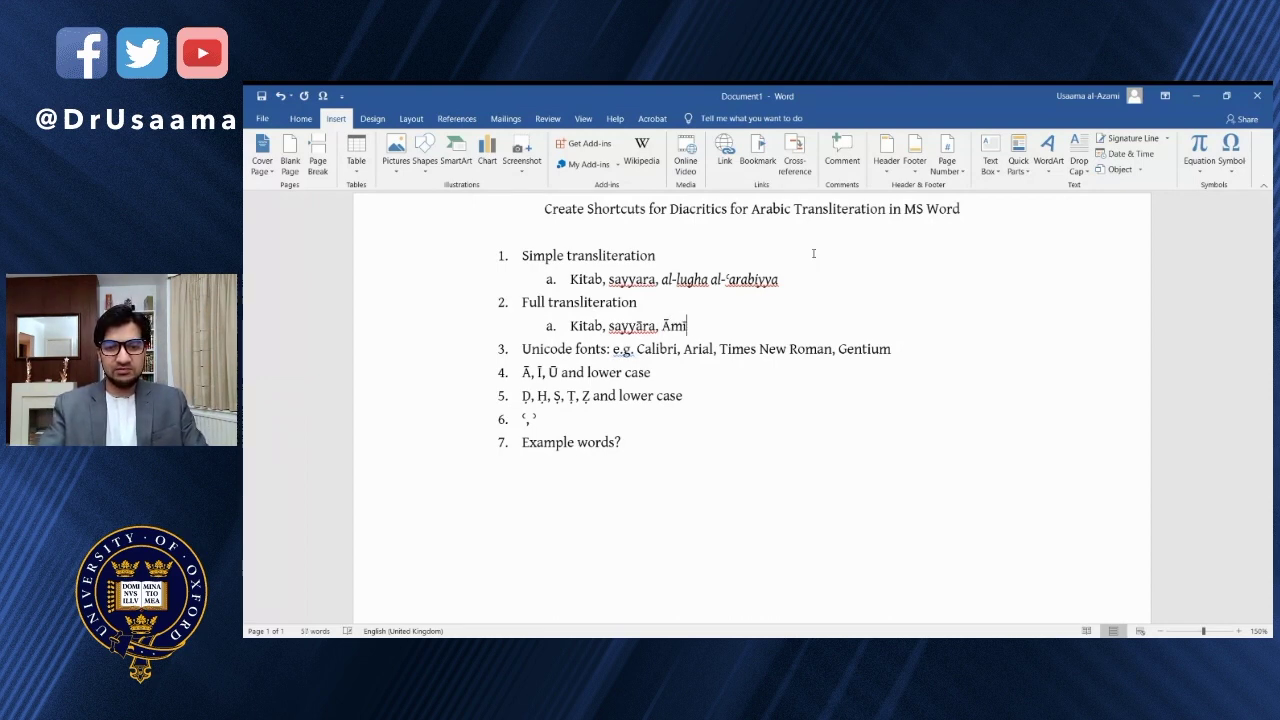
pyautogui.write('n')
pyautogui.press('Left')
pyautogui.press('Left')
pyautogui.press('Left')
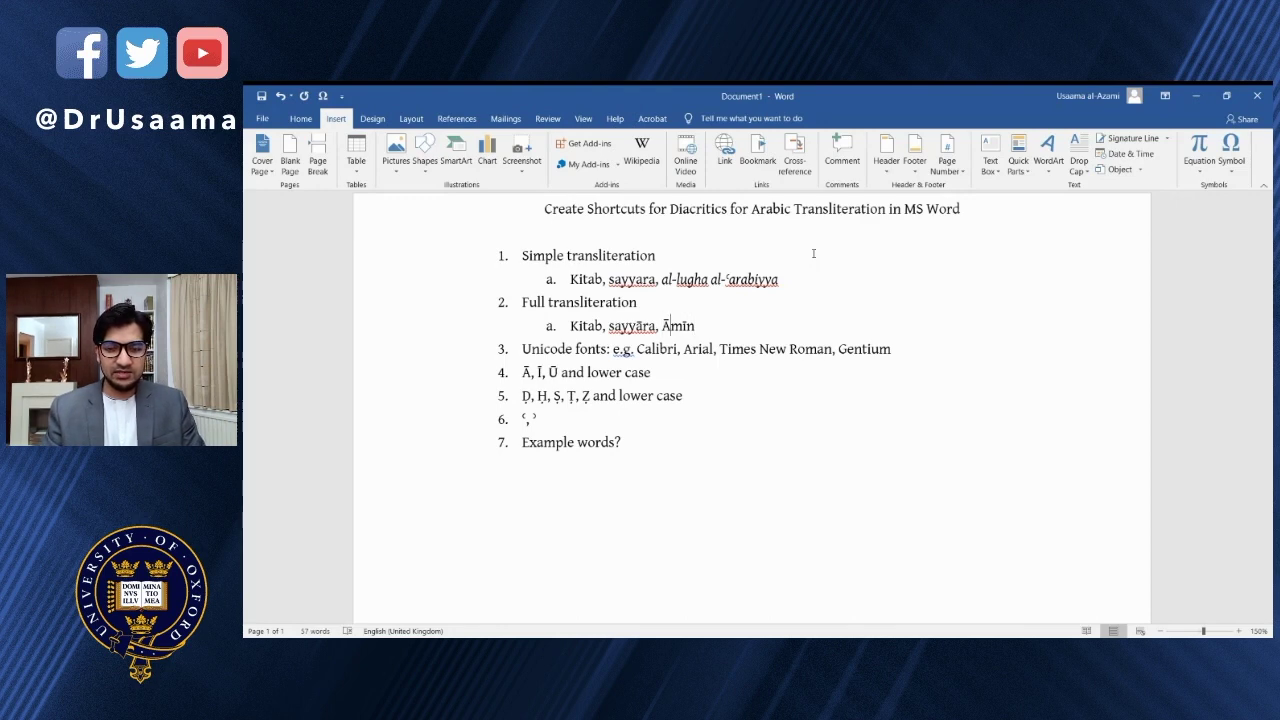
pyautogui.press('End')
pyautogui.write(', ')
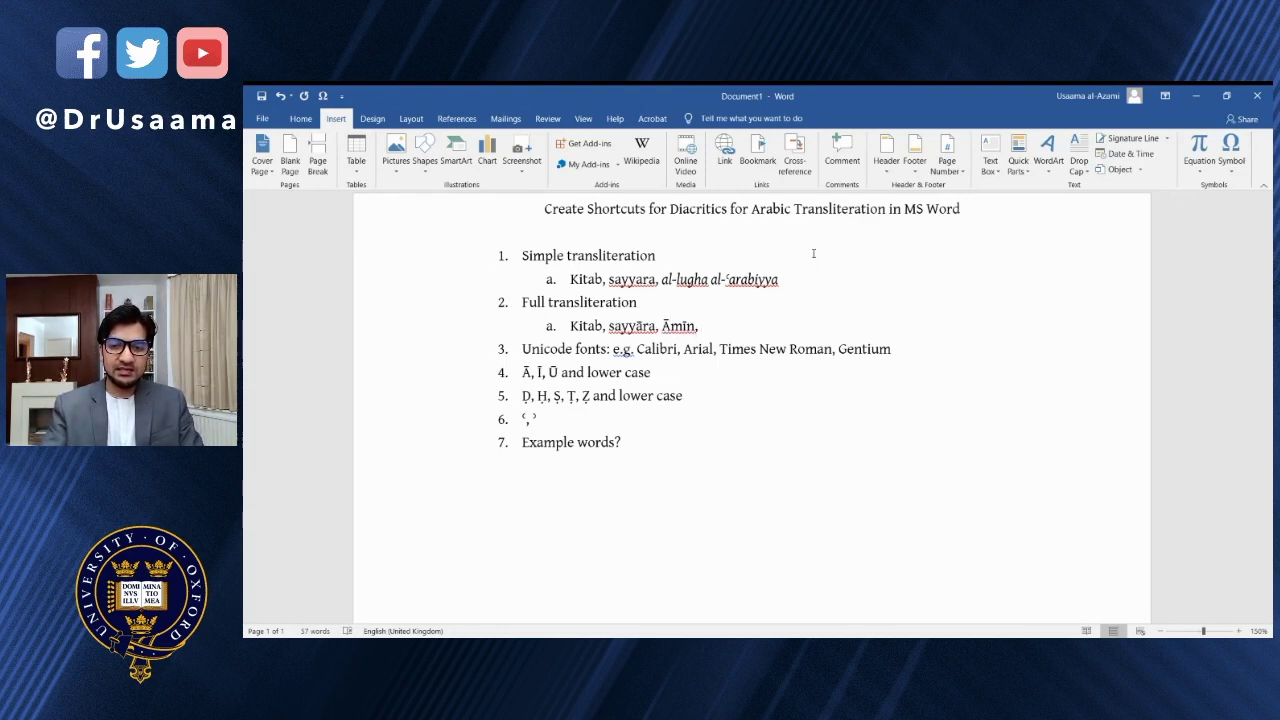
# Complete the full transliteration examples with the dotted-consonant words "ḥadīth, ẓalām".
pyautogui.write('ḥadīth')
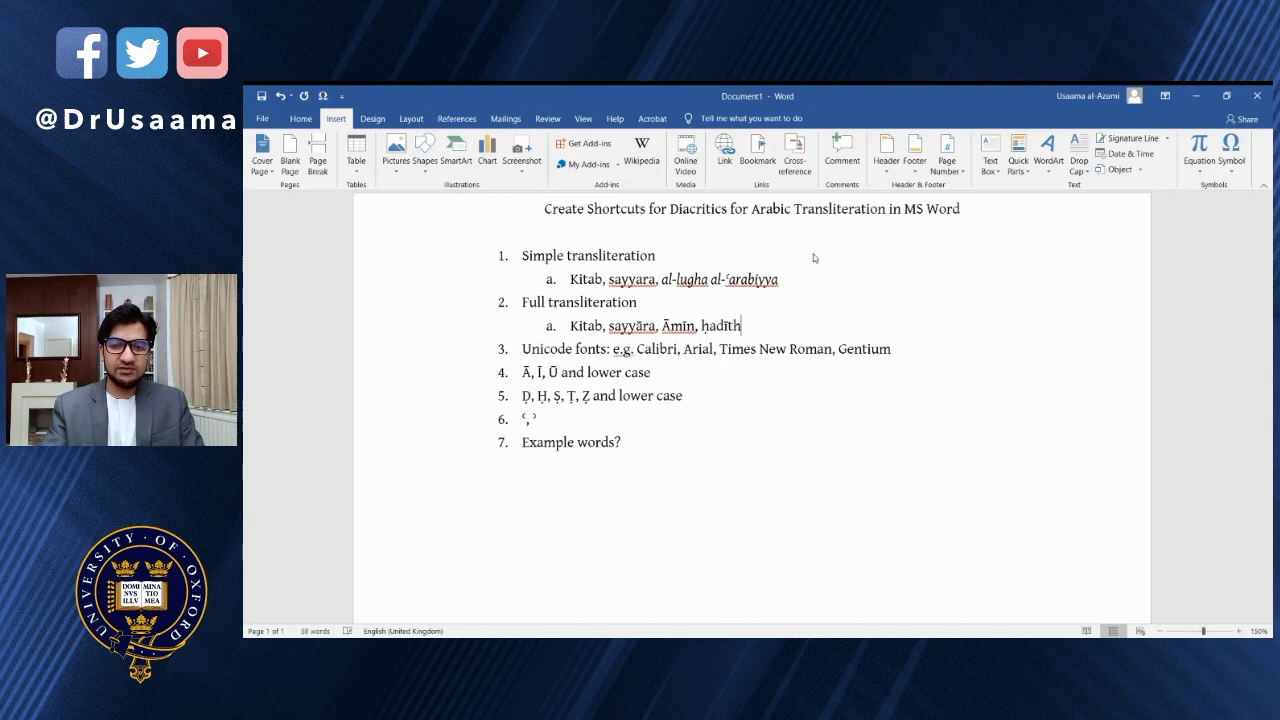
pyautogui.write(',')
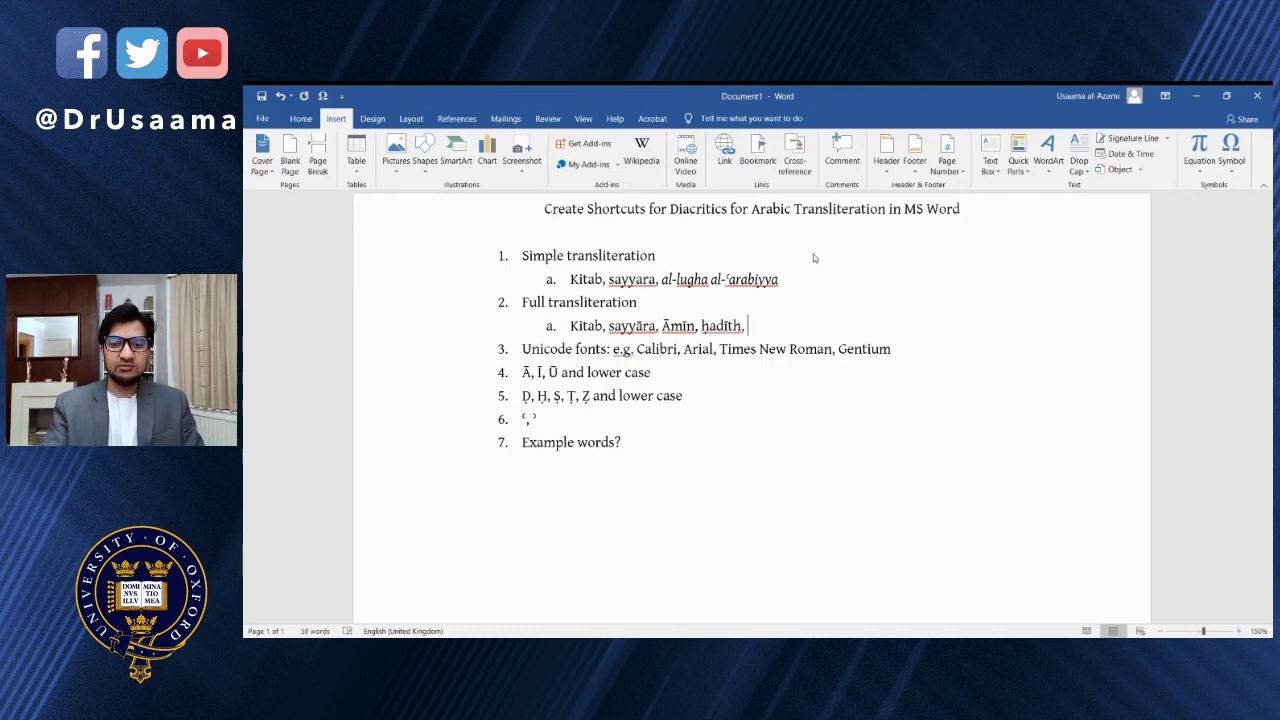
pyautogui.write(' ẓa')
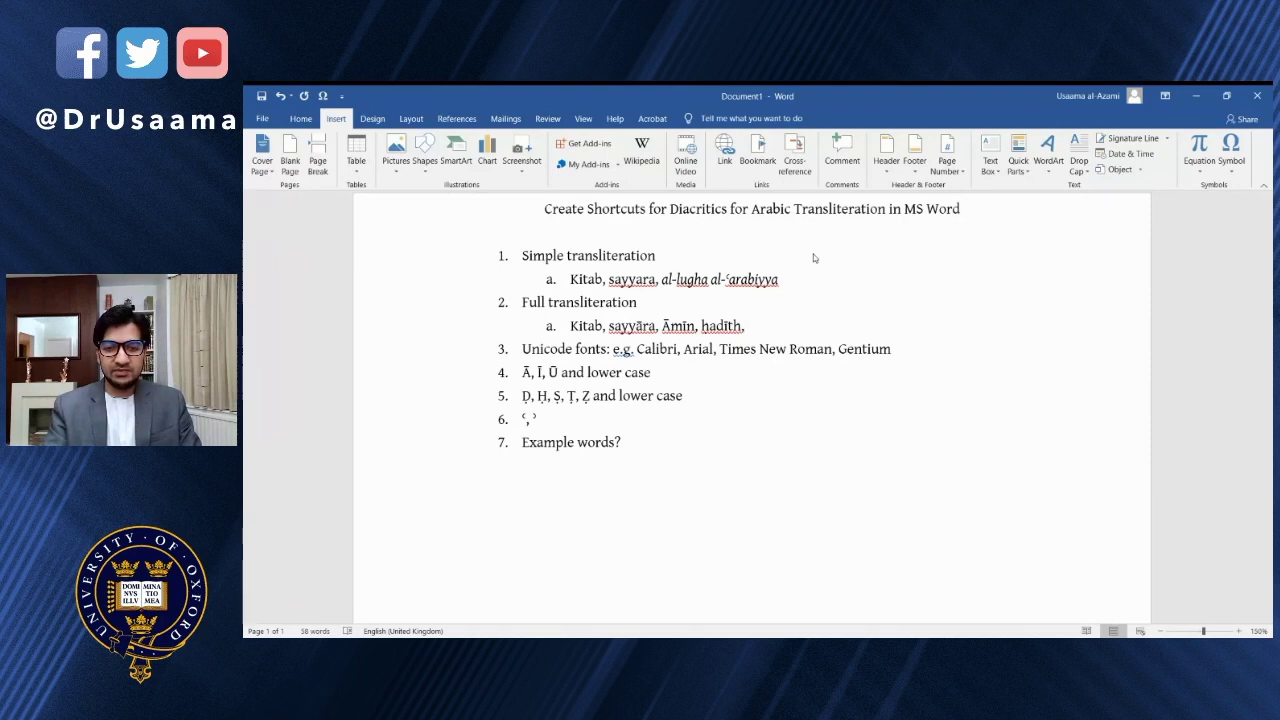
pyautogui.write('lām')
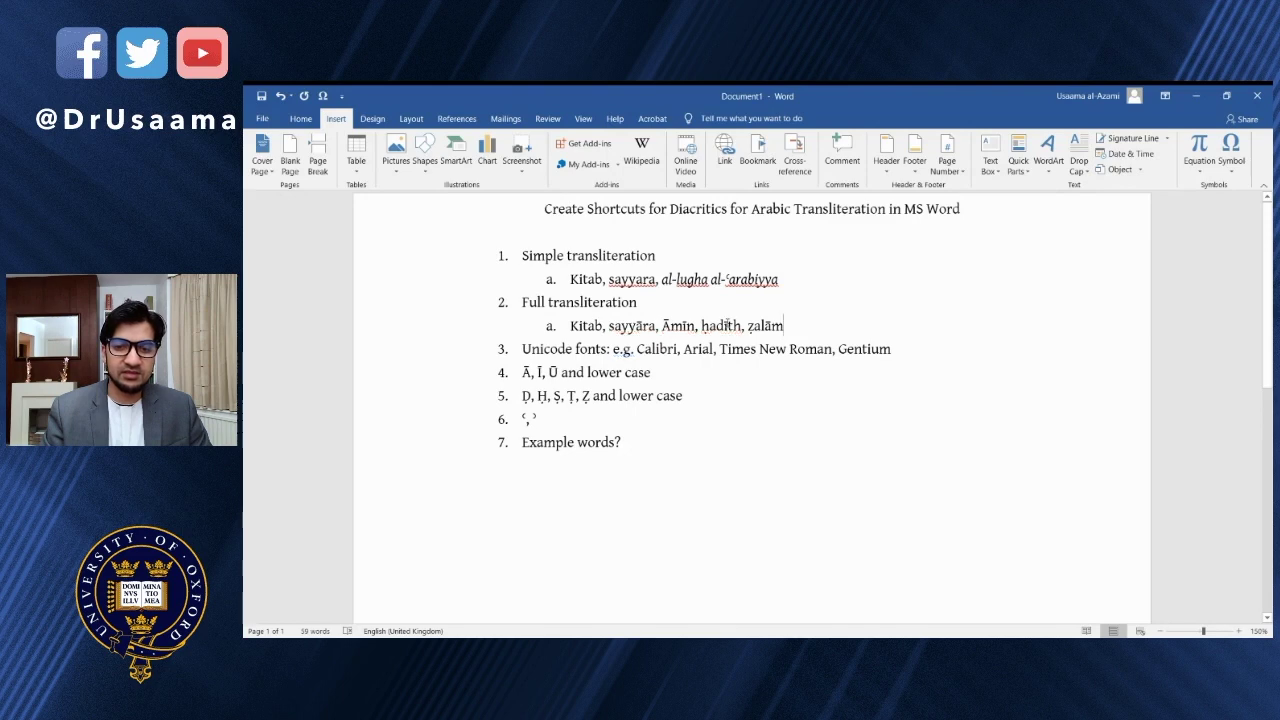
# Set the font of the full transliteration example line to Calibri.
pyautogui.click(569, 327)
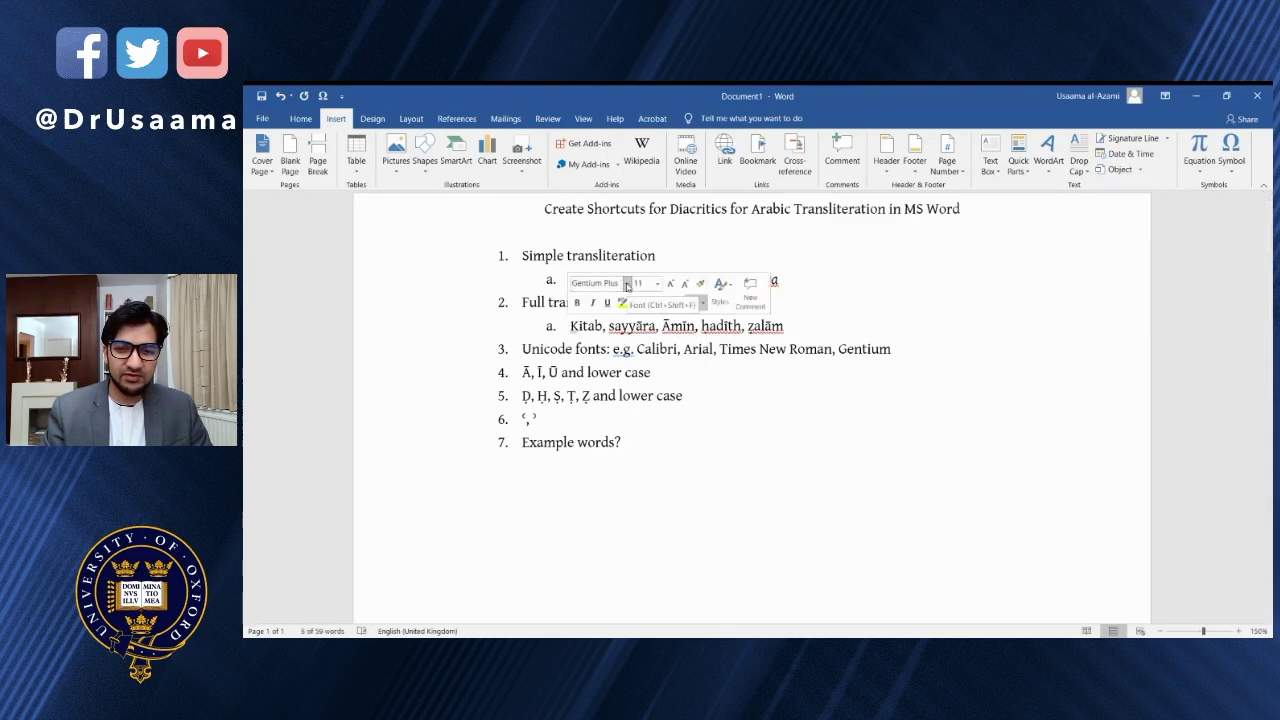
pyautogui.click(627, 285)
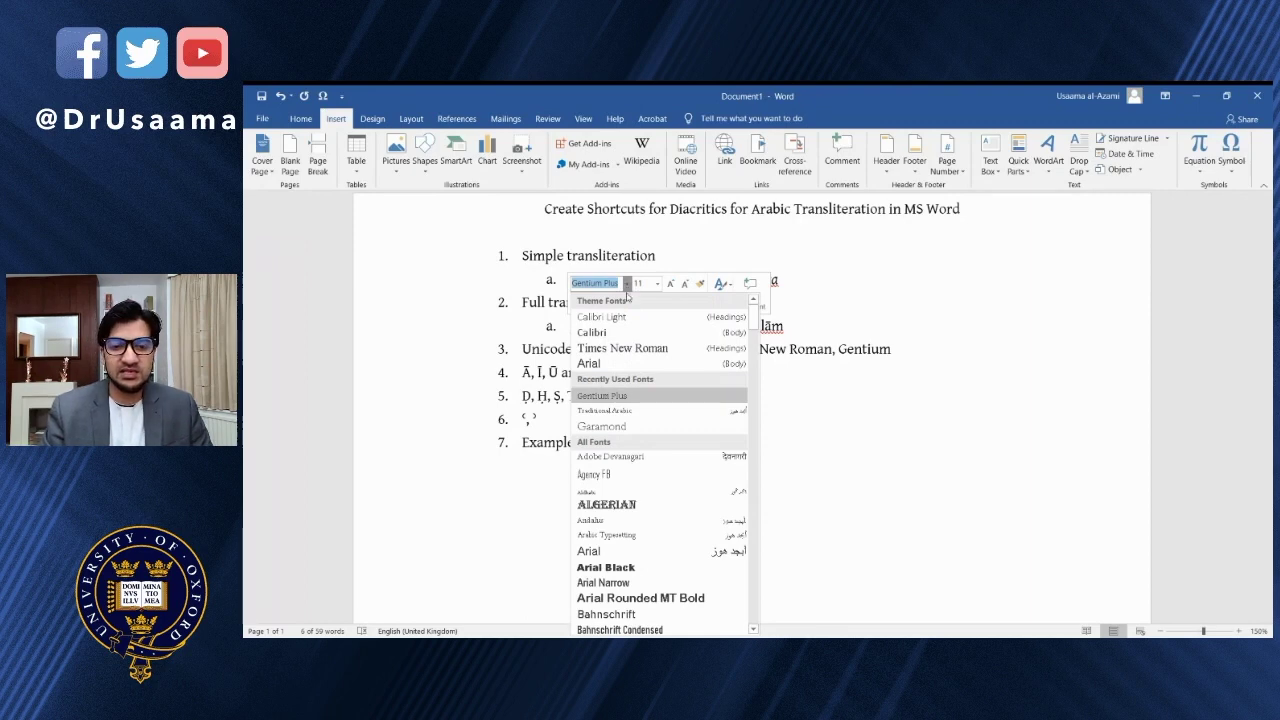
pyautogui.click(618, 332)
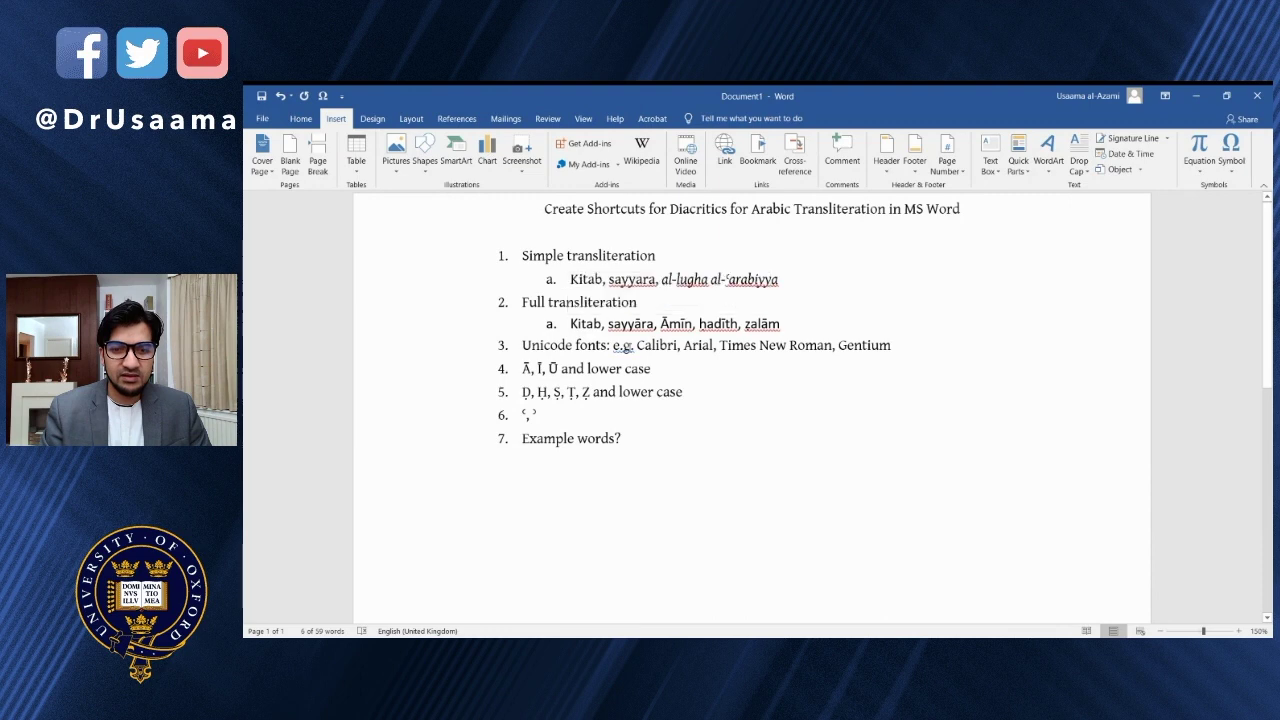
# Correct "Kitab" to "Kitāb" in the full transliteration examples.
pyautogui.click(597, 323)
pyautogui.press('BackSpace')
pyautogui.write('ā')
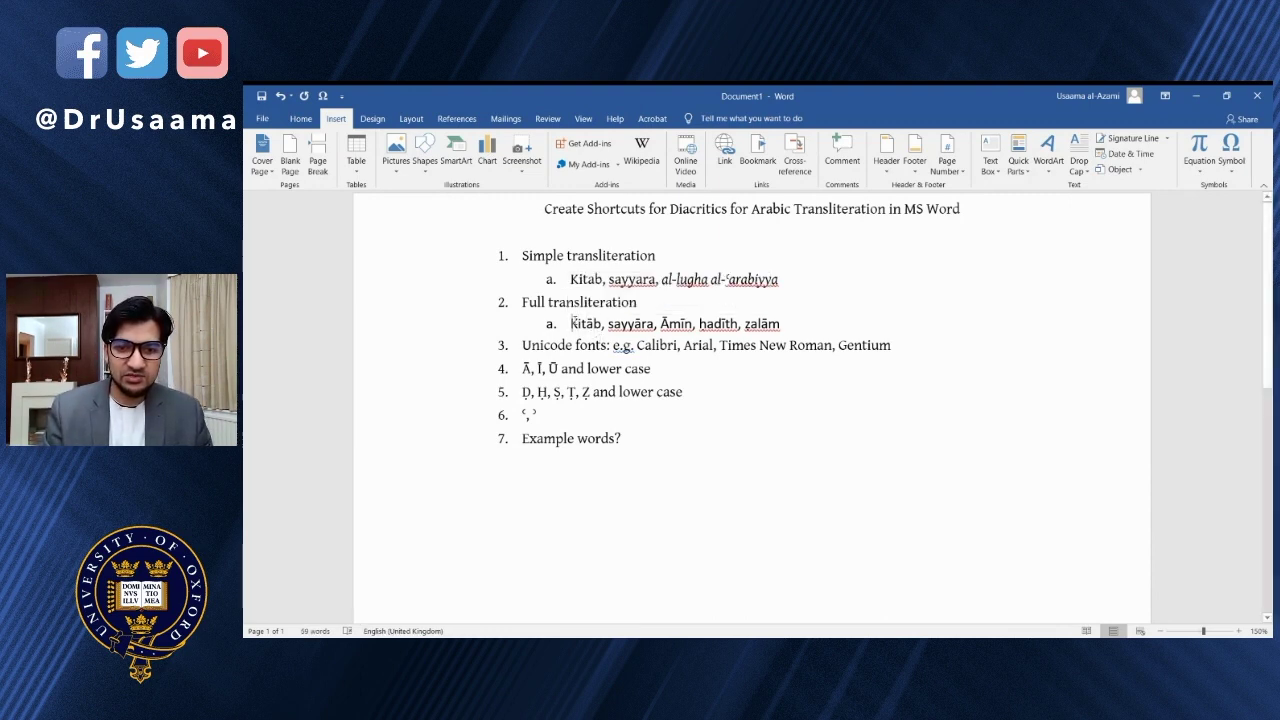
# Change the full transliteration example line to Arial.
pyautogui.moveTo(570, 323); pyautogui.dragTo(603, 323)
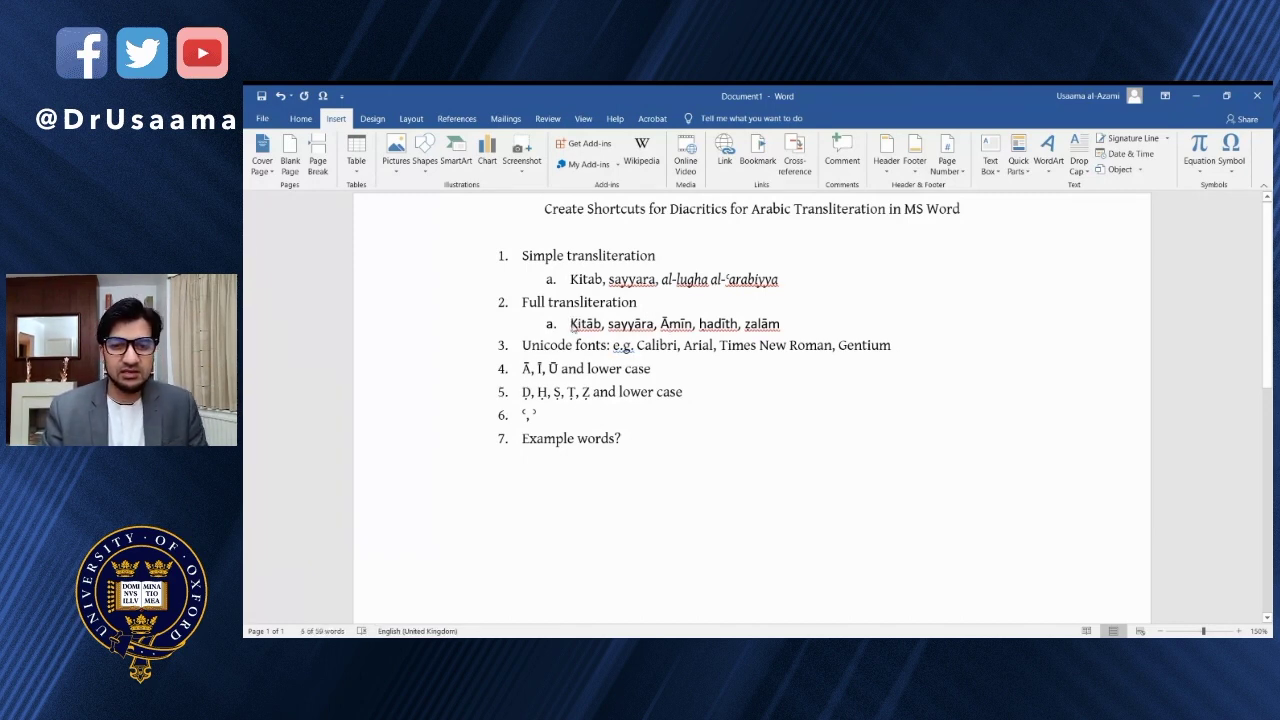
pyautogui.click(632, 282)
pyautogui.click(600, 363)
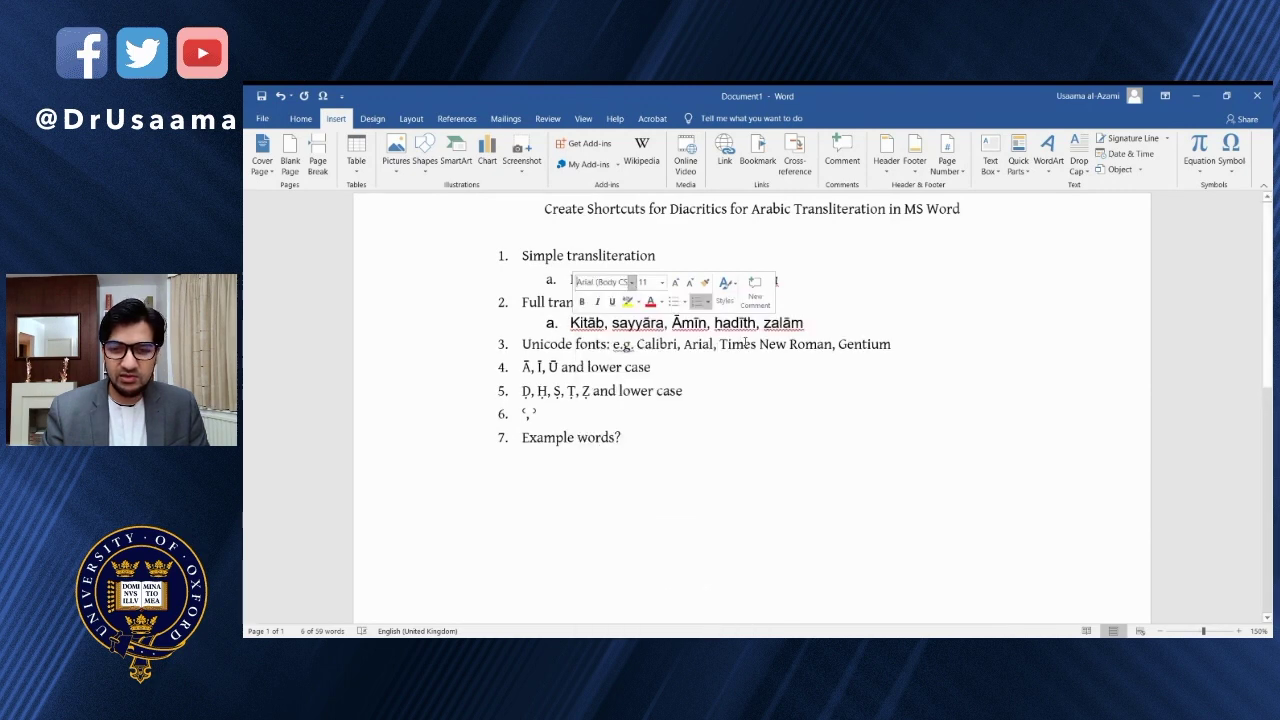
# Apply Times New Roman to the full transliteration example line and deselect it.
pyautogui.click(632, 282)
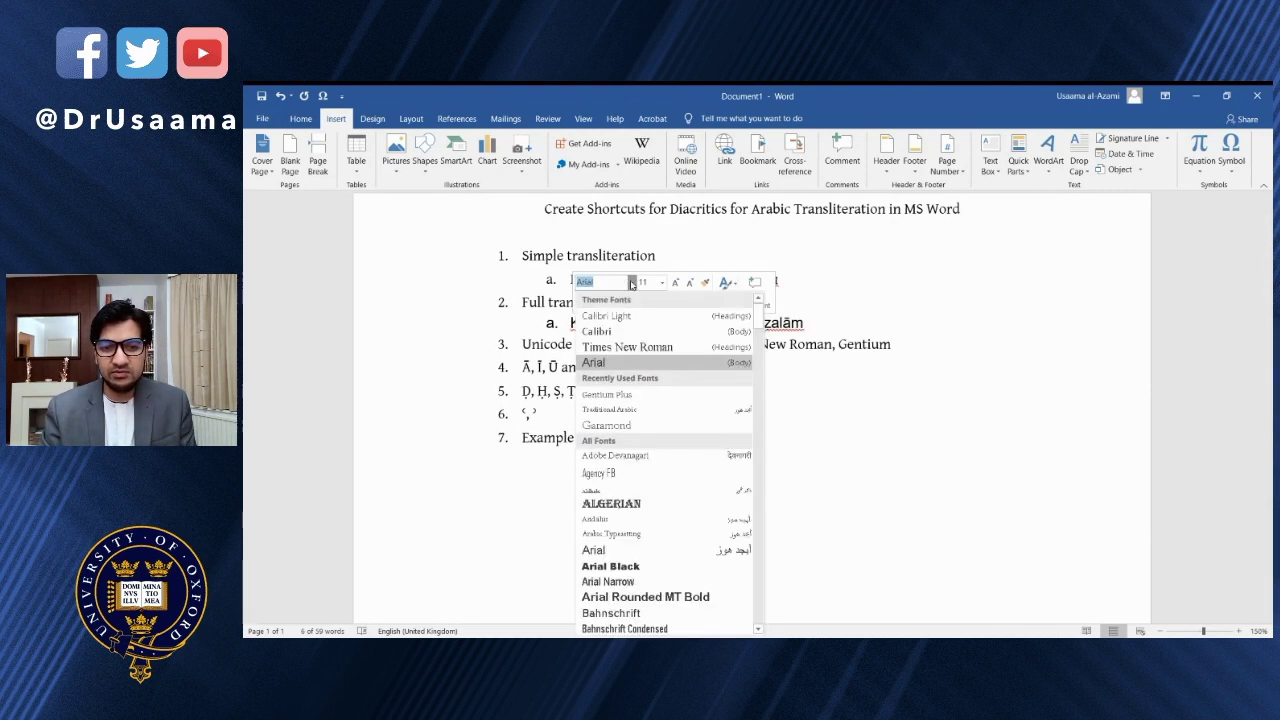
pyautogui.click(627, 347)
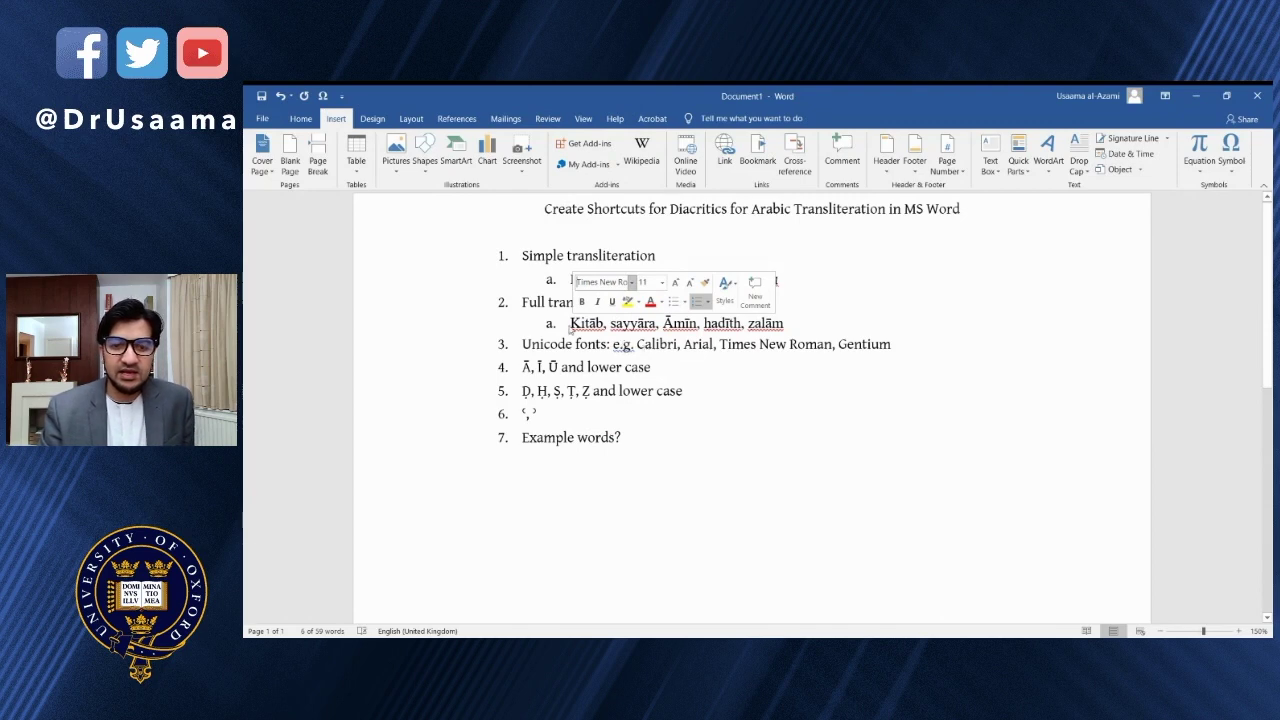
pyautogui.press('Right')
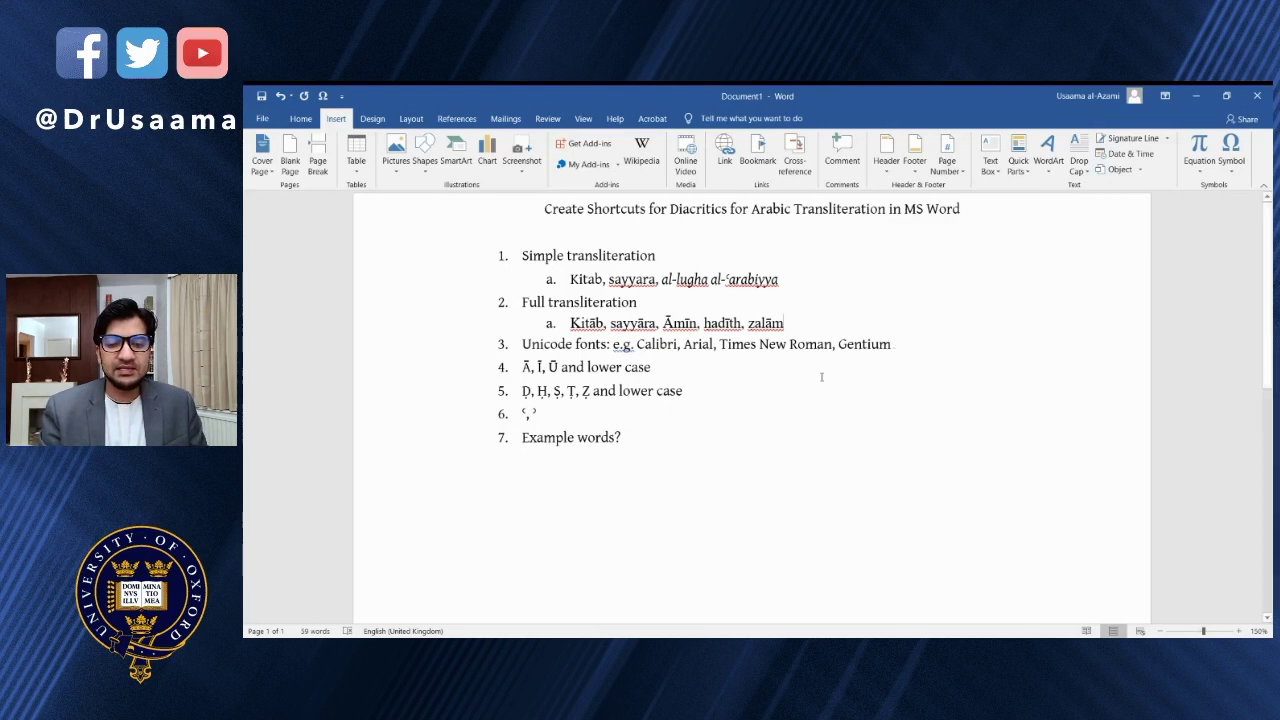
# Append a colon and the lower-case macron vowels "ā ī ū" to item 4.
pyautogui.scroll(-2, 821, 377)
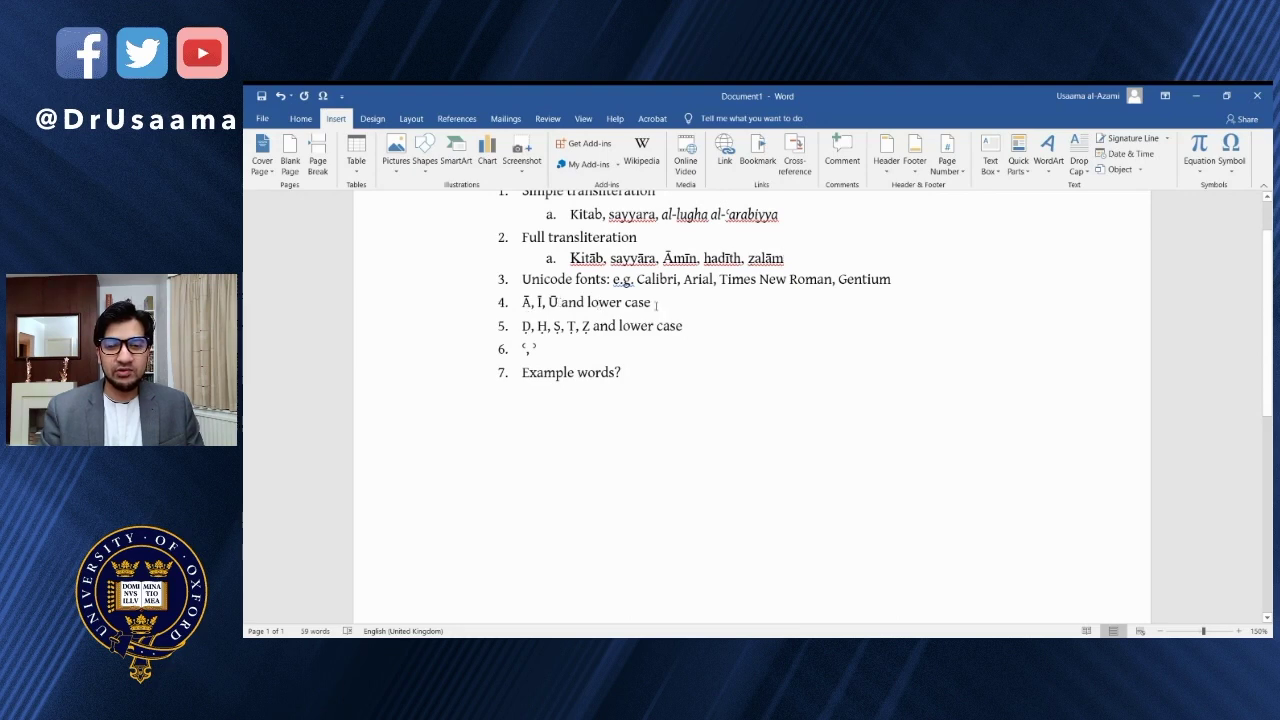
pyautogui.write(': ā ')
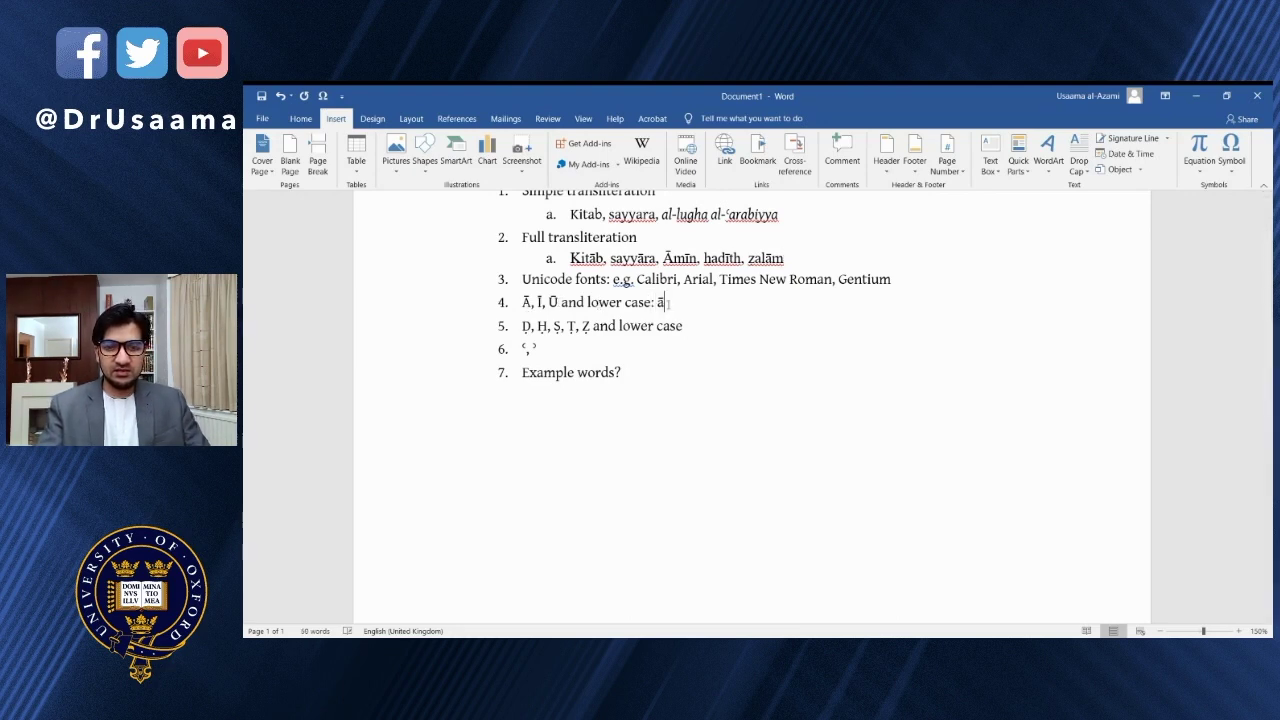
pyautogui.write('ī ū')
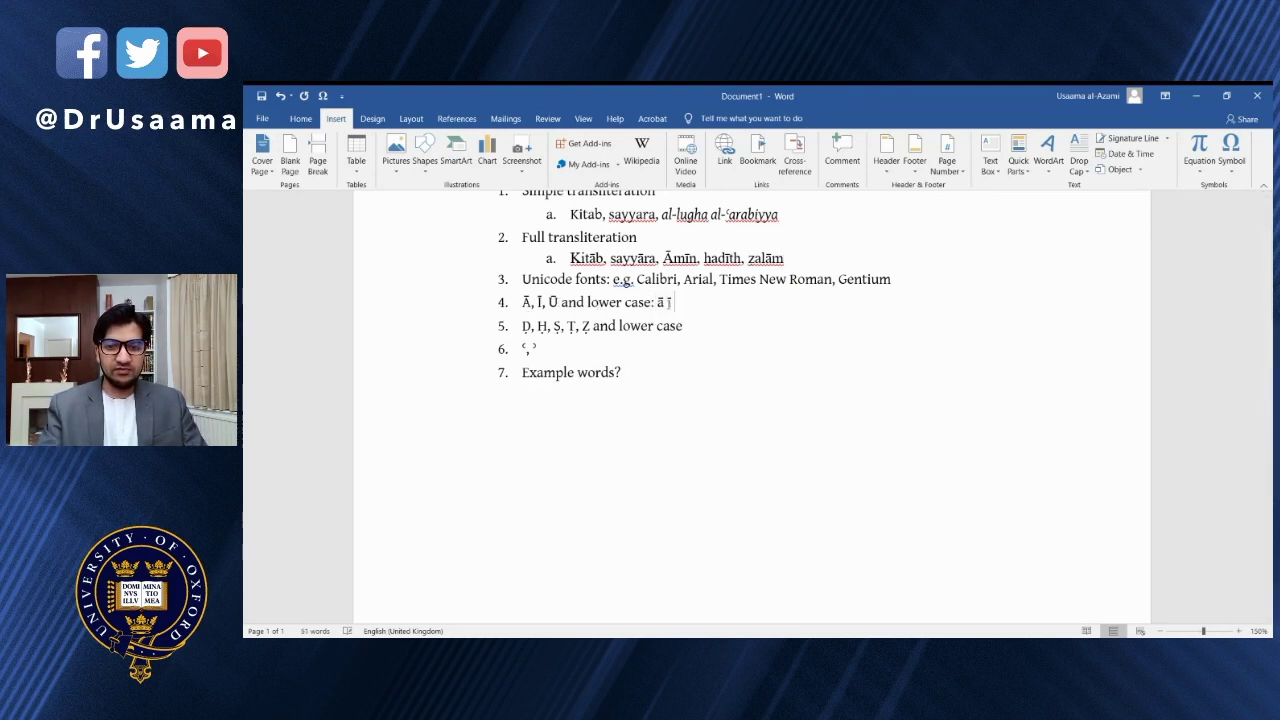
# Append a colon and the lower-case dotted consonants "ḍ ḥ ṣ ṭ ẓ" to item 5.
pyautogui.click(683, 326)
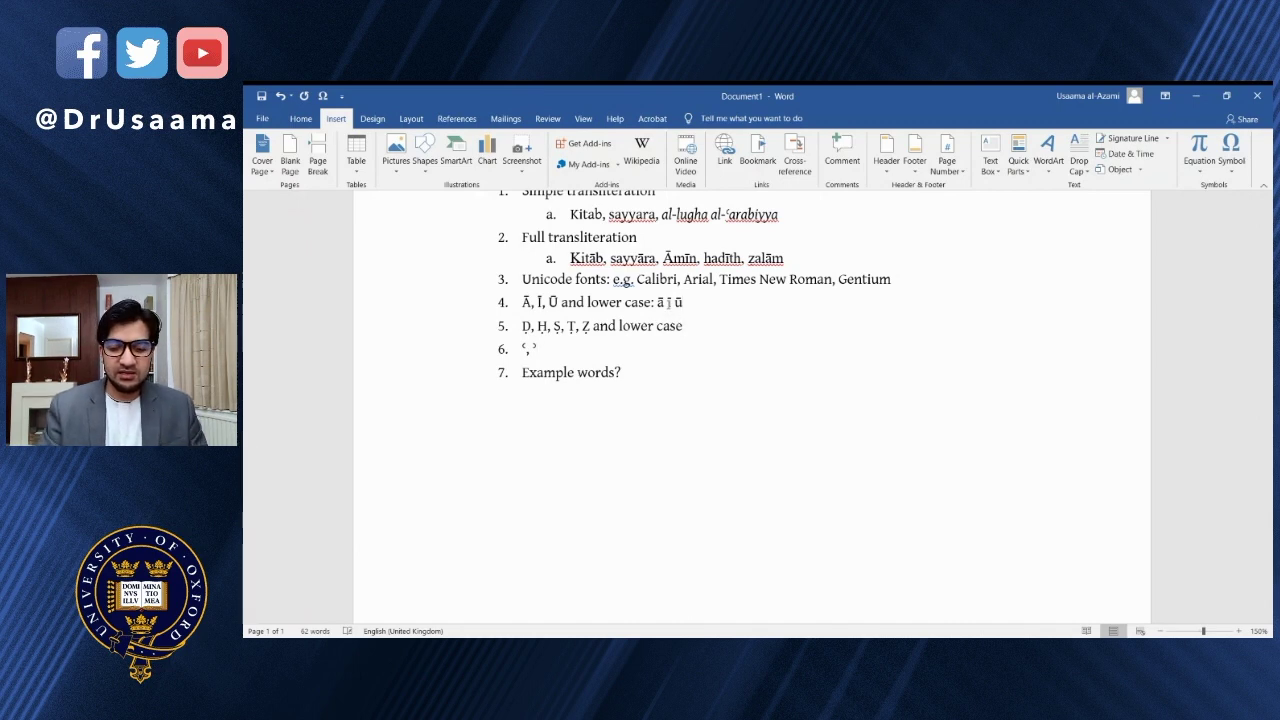
pyautogui.write(':')
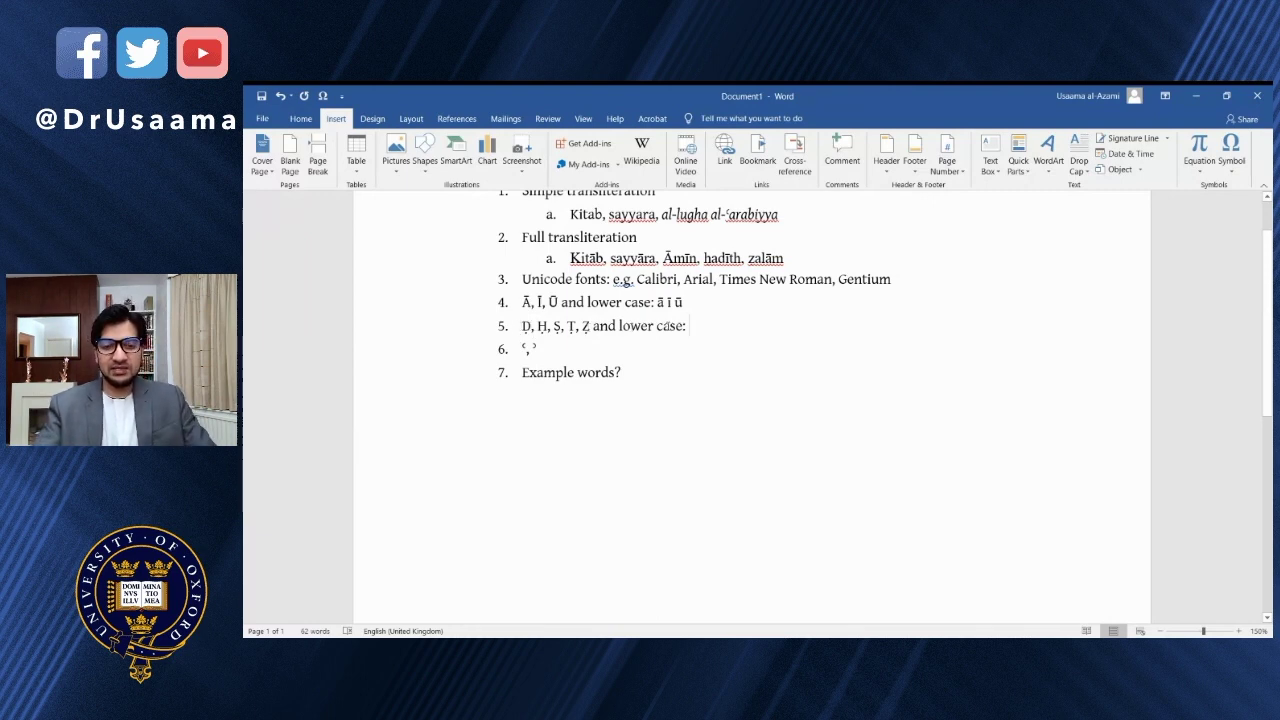
pyautogui.write('ḍ')
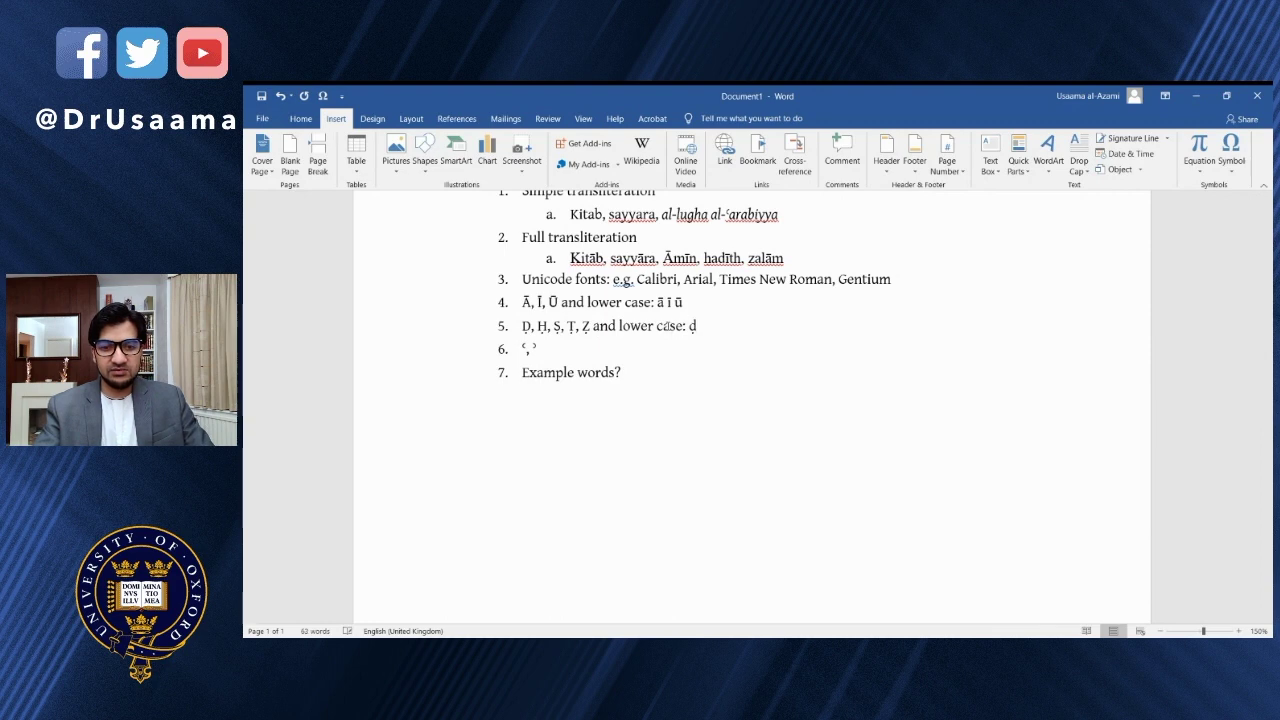
pyautogui.write(' ḥ')
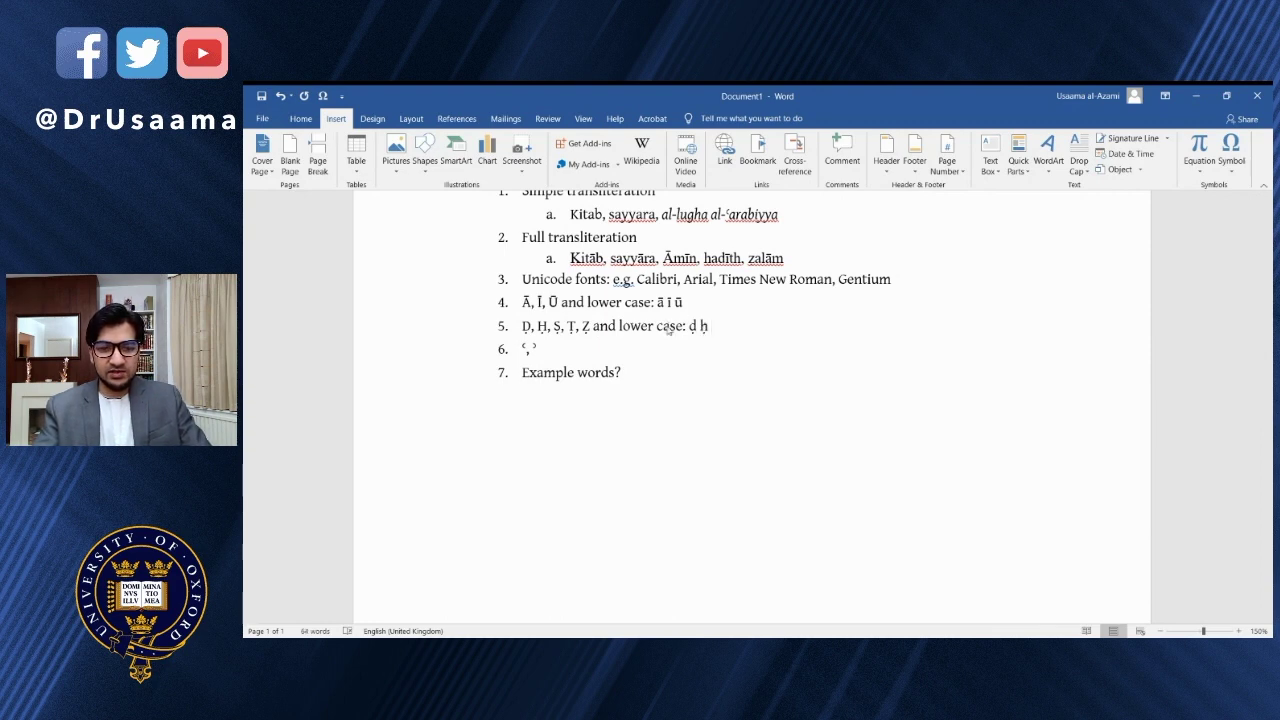
pyautogui.write(' ṣ ṭ ẓ')
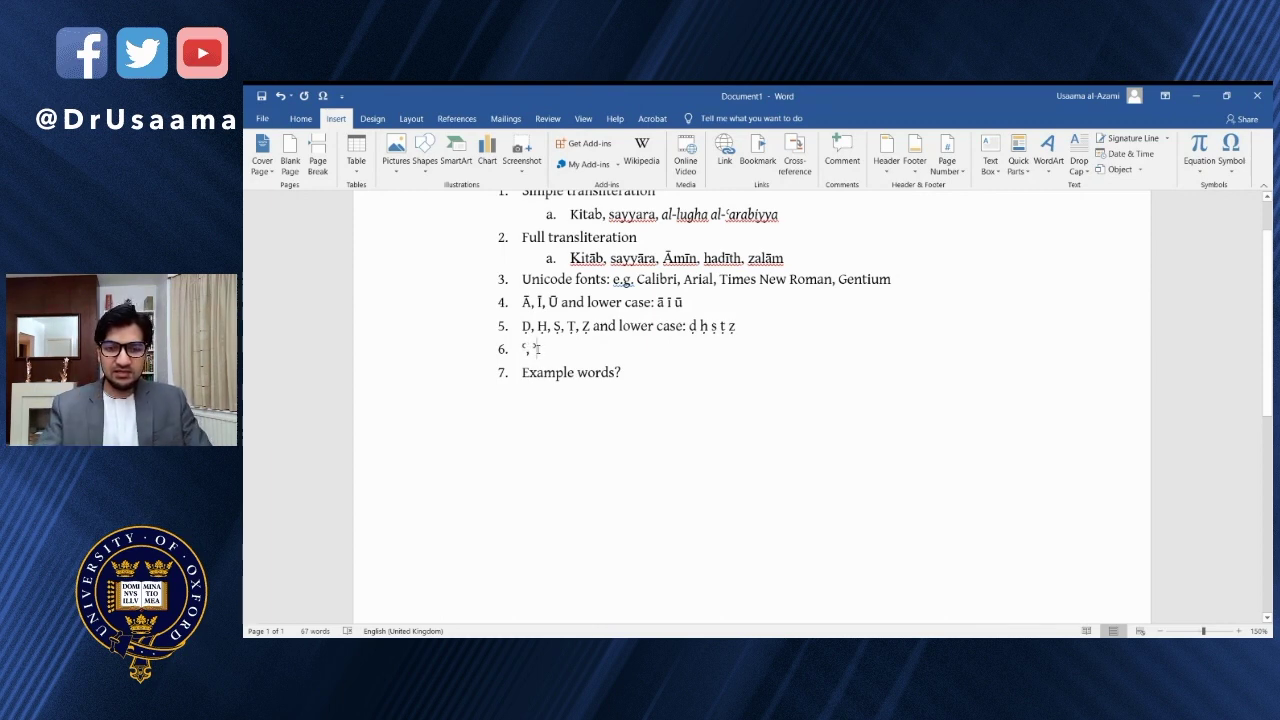
# Add a semicolon and a pair of curly single quotation marks to item 6, and delete the "Example words?" item.
pyautogui.write(', ʿ')
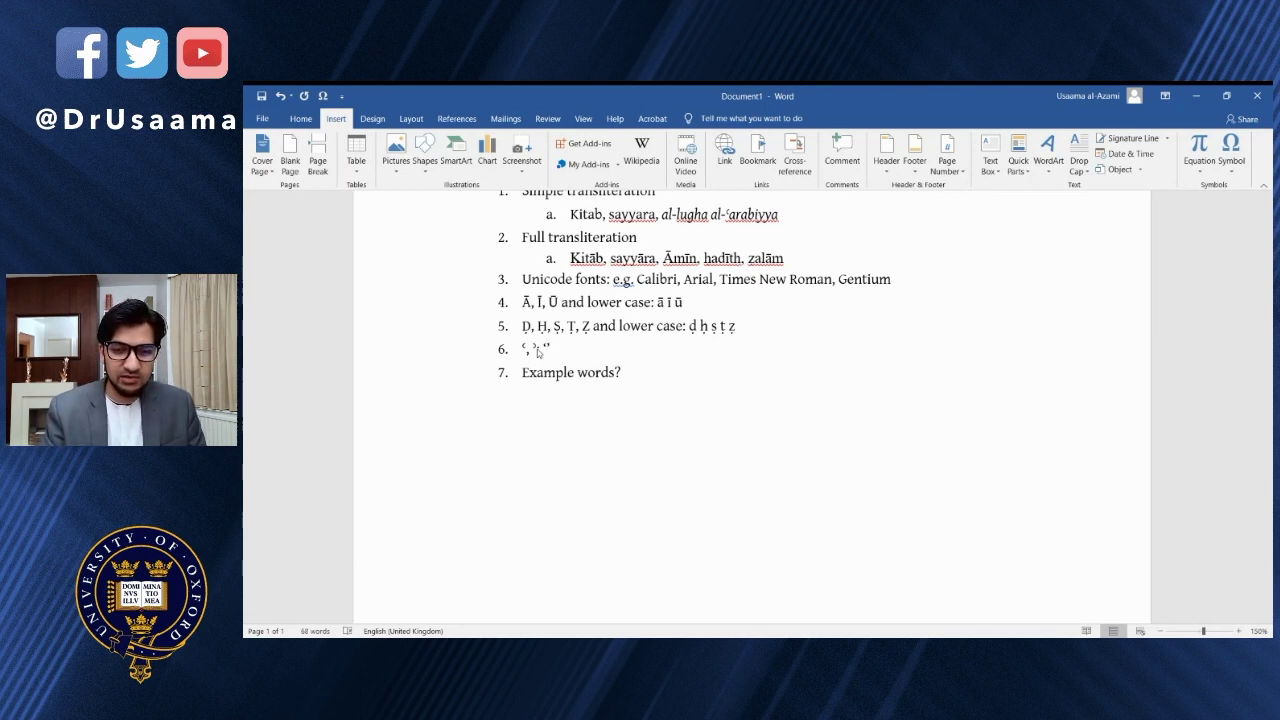
pyautogui.write('ʾ')
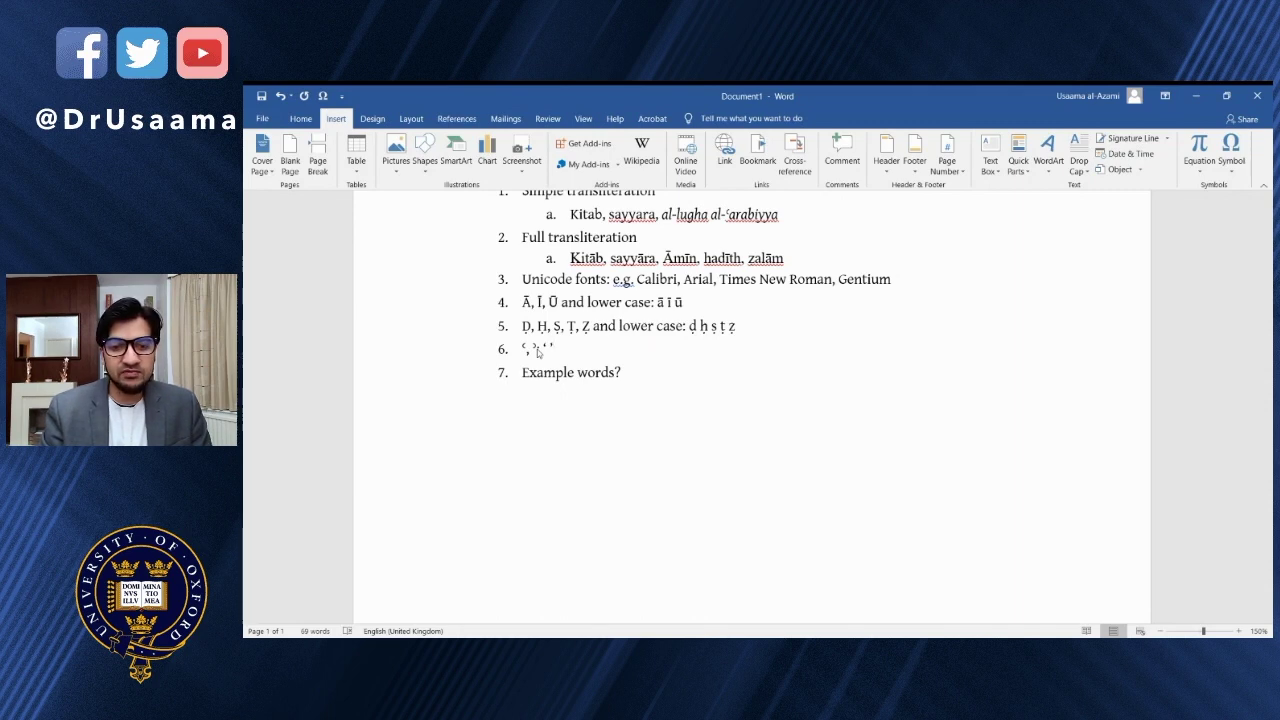
pyautogui.click(649, 384)
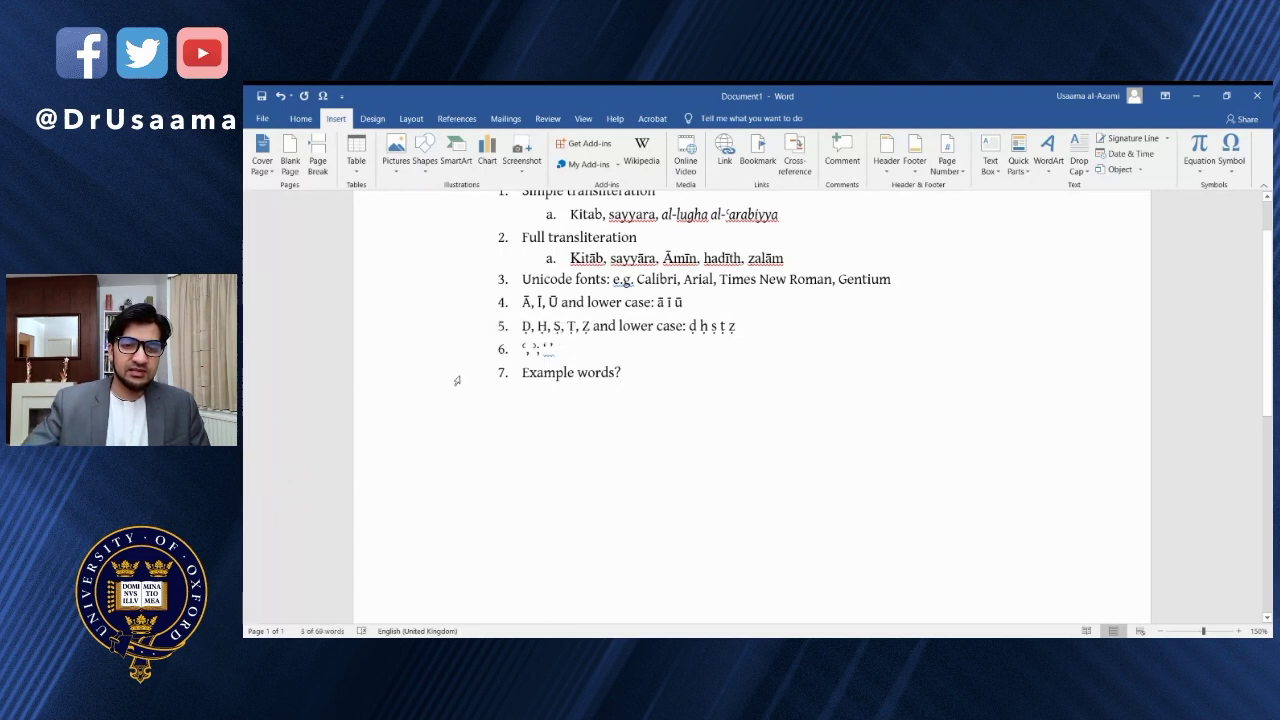
pyautogui.press('BackSpace')
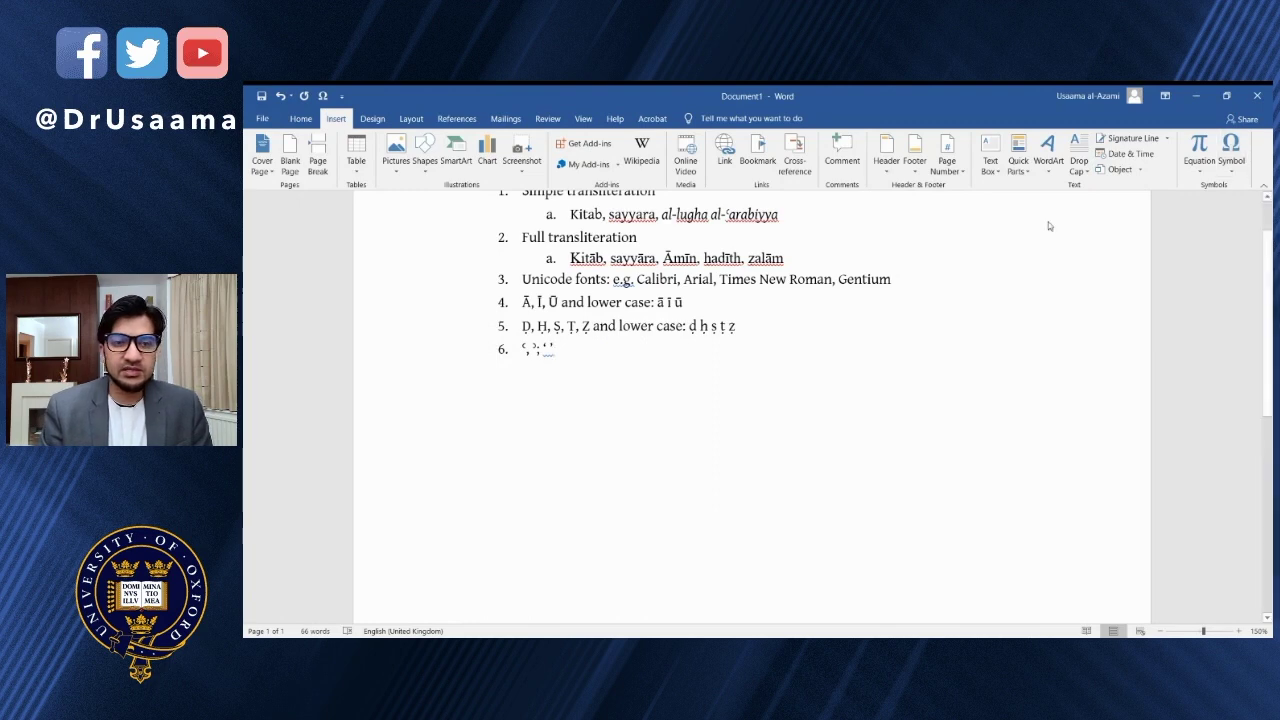
# Open the full symbol table.
pyautogui.click(299, 119)
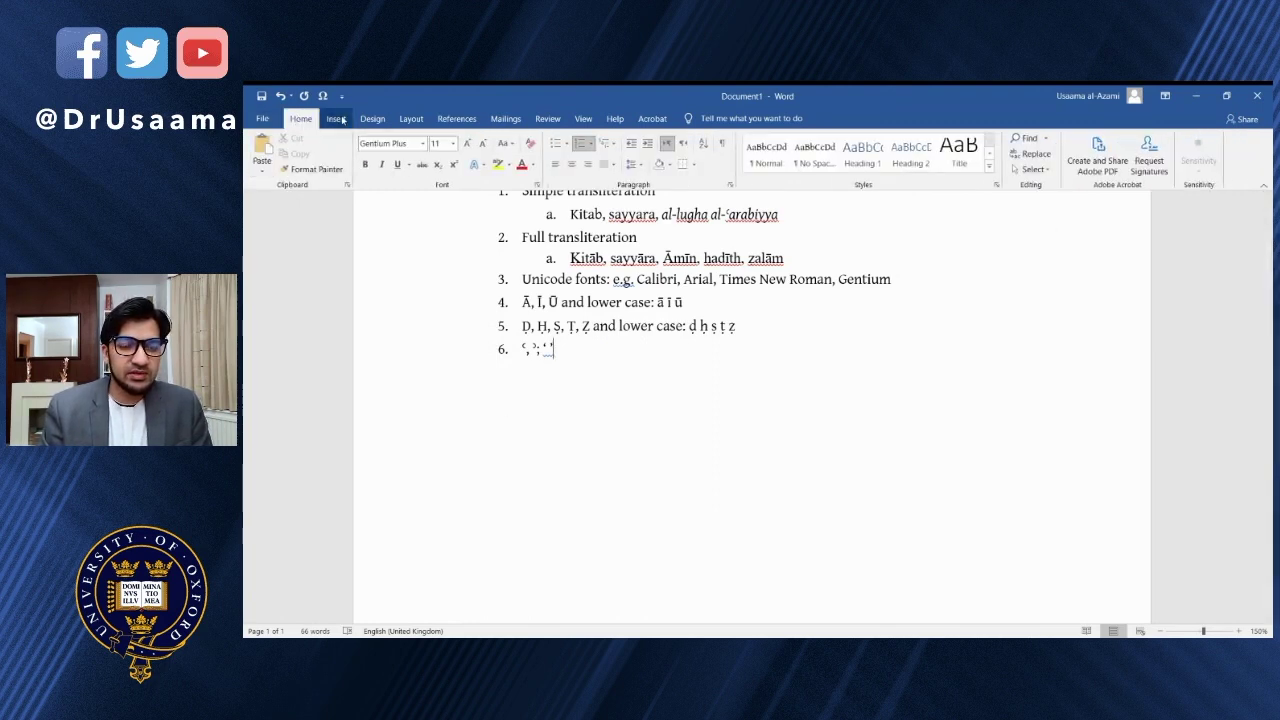
pyautogui.click(338, 119)
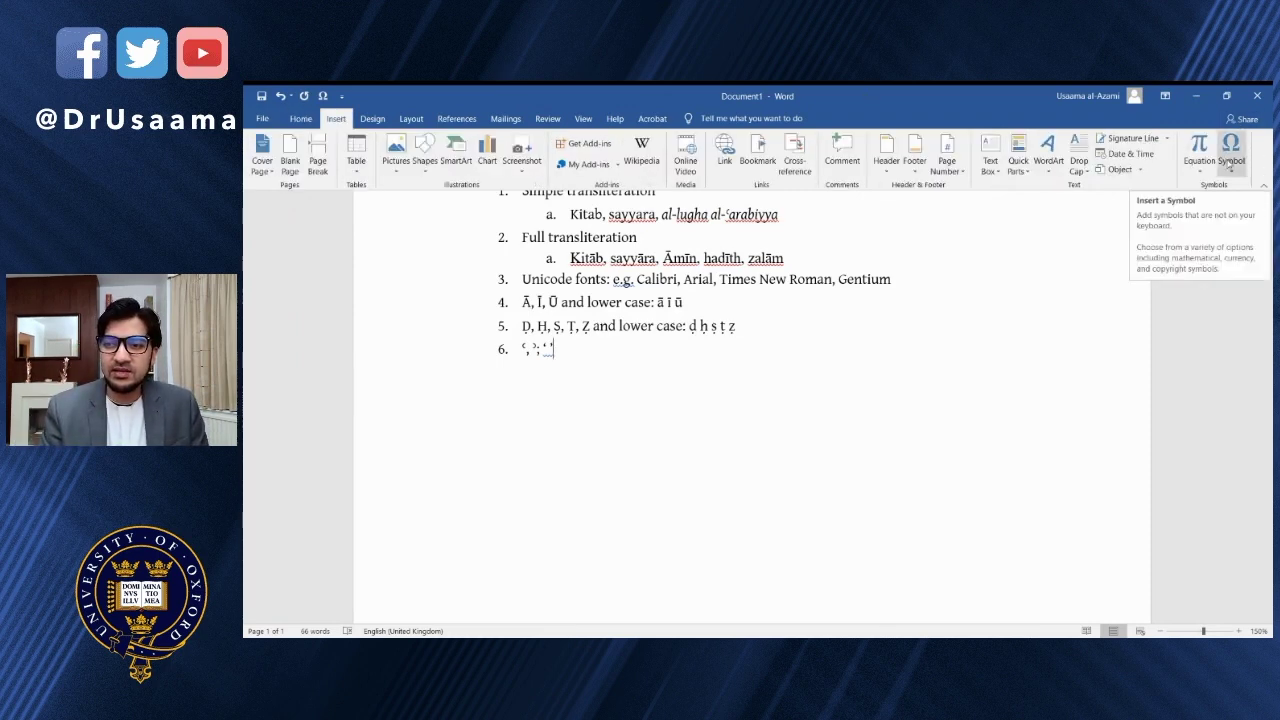
pyautogui.click(1230, 168)
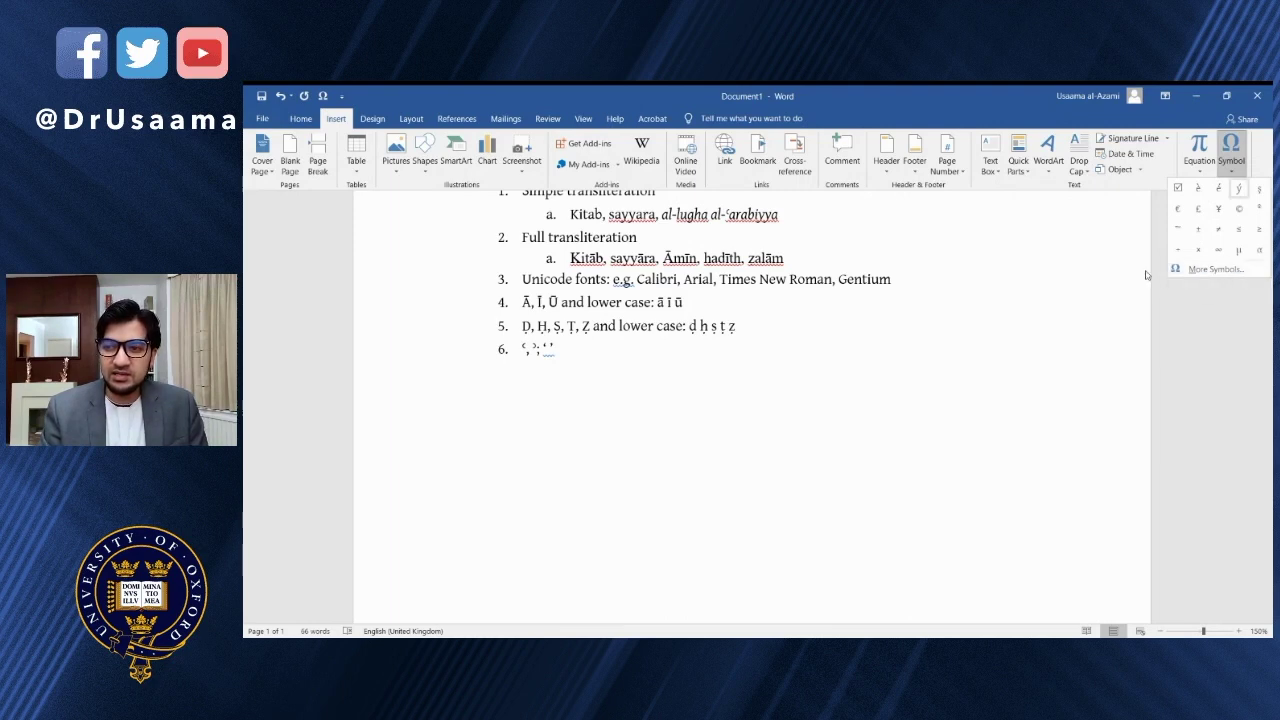
pyautogui.click(1212, 270)
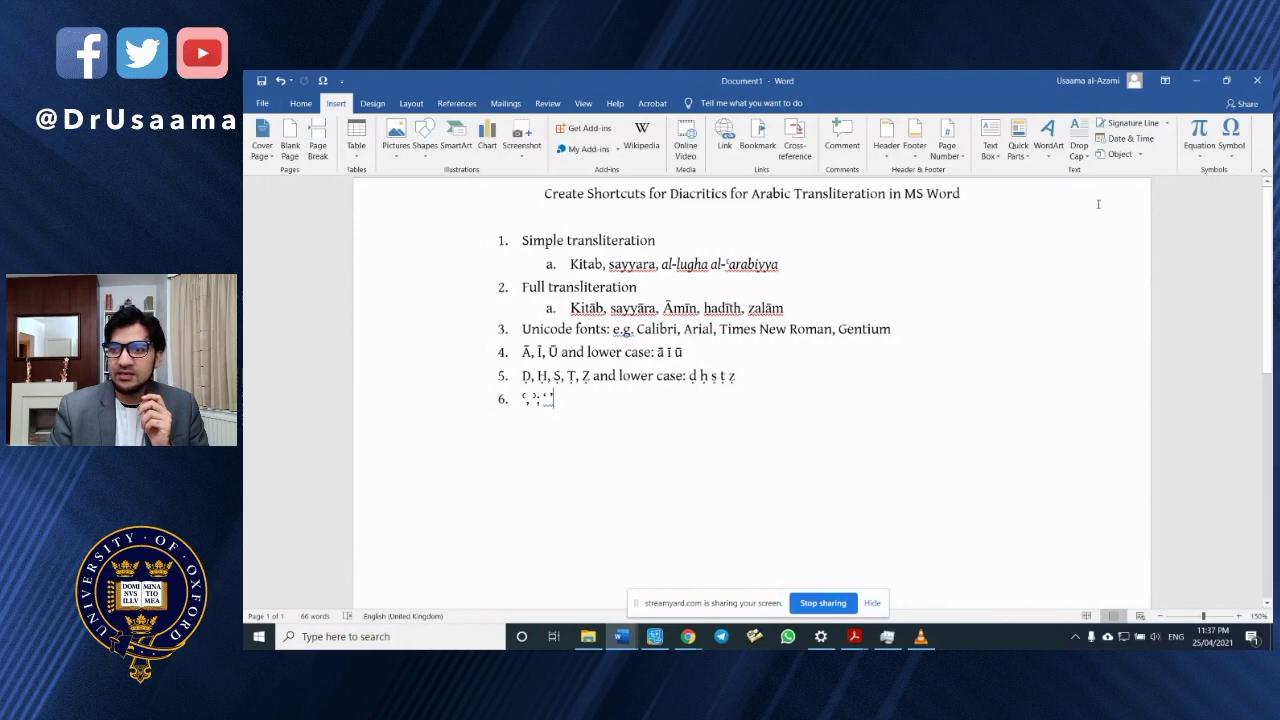
# Insert the recently used symbol ş at the end of item 6 and delete it again.
pyautogui.click(1230, 145)
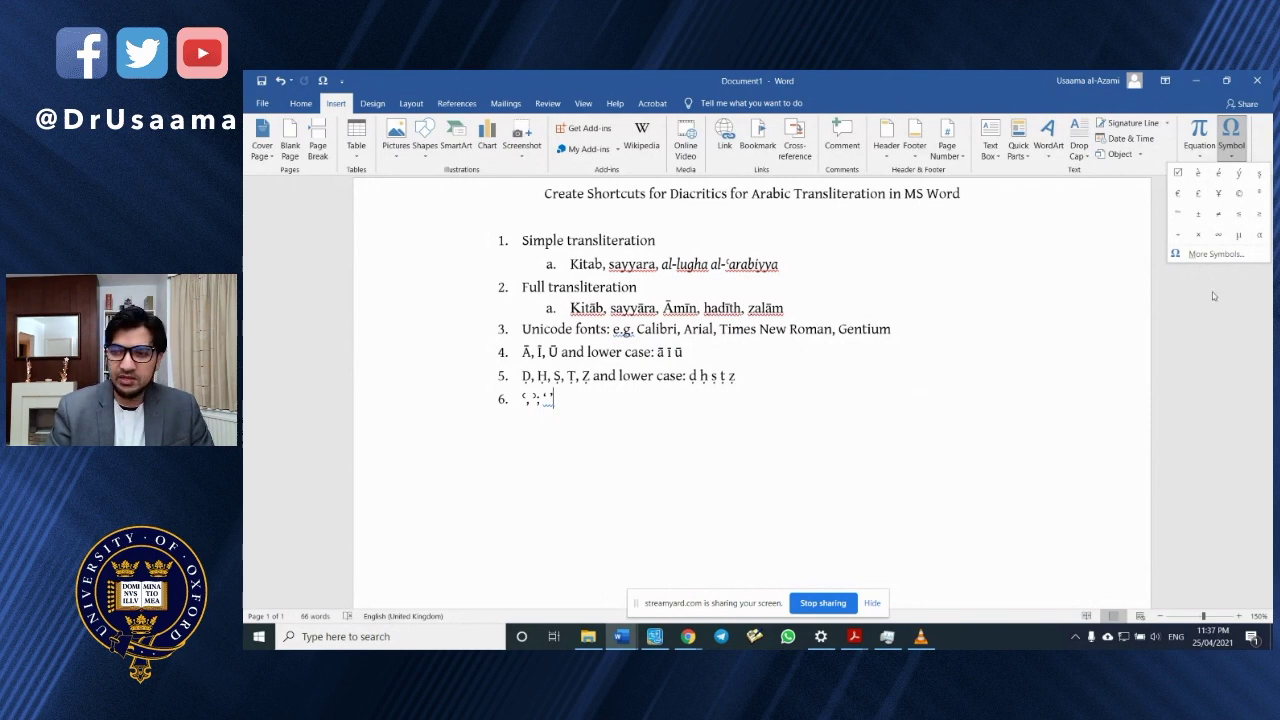
pyautogui.click(1259, 175)
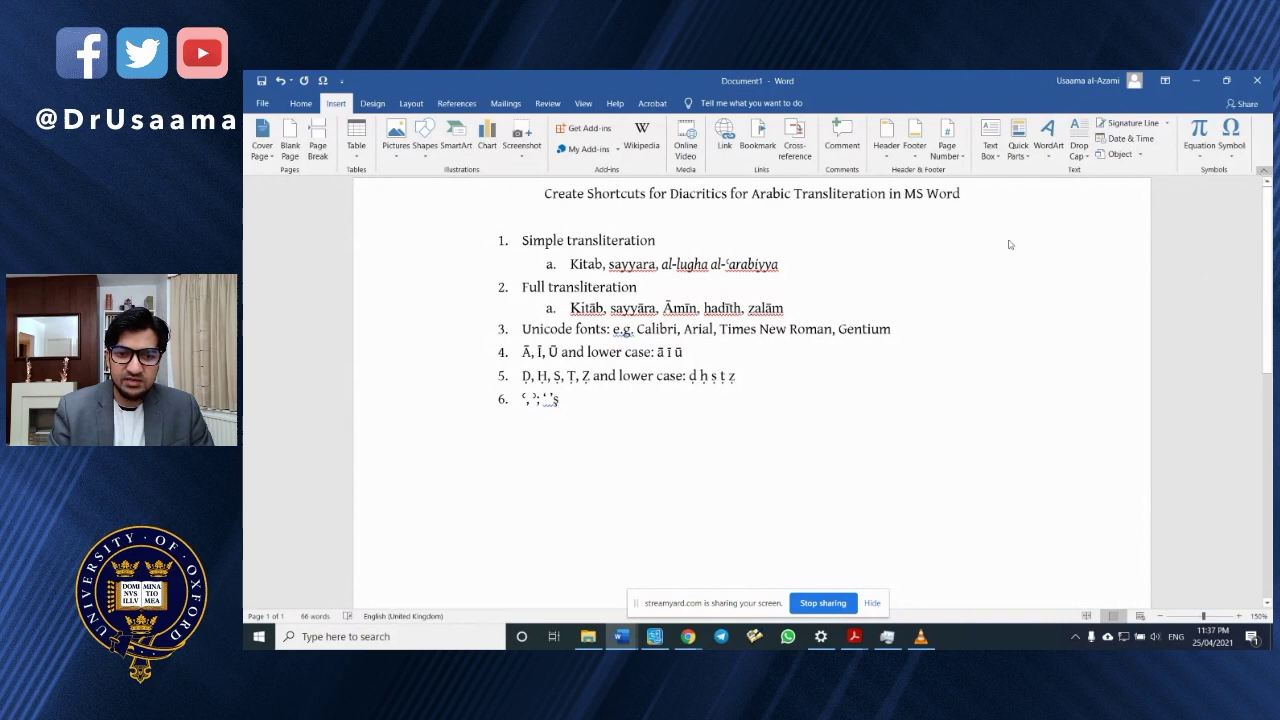
pyautogui.click(1236, 141)
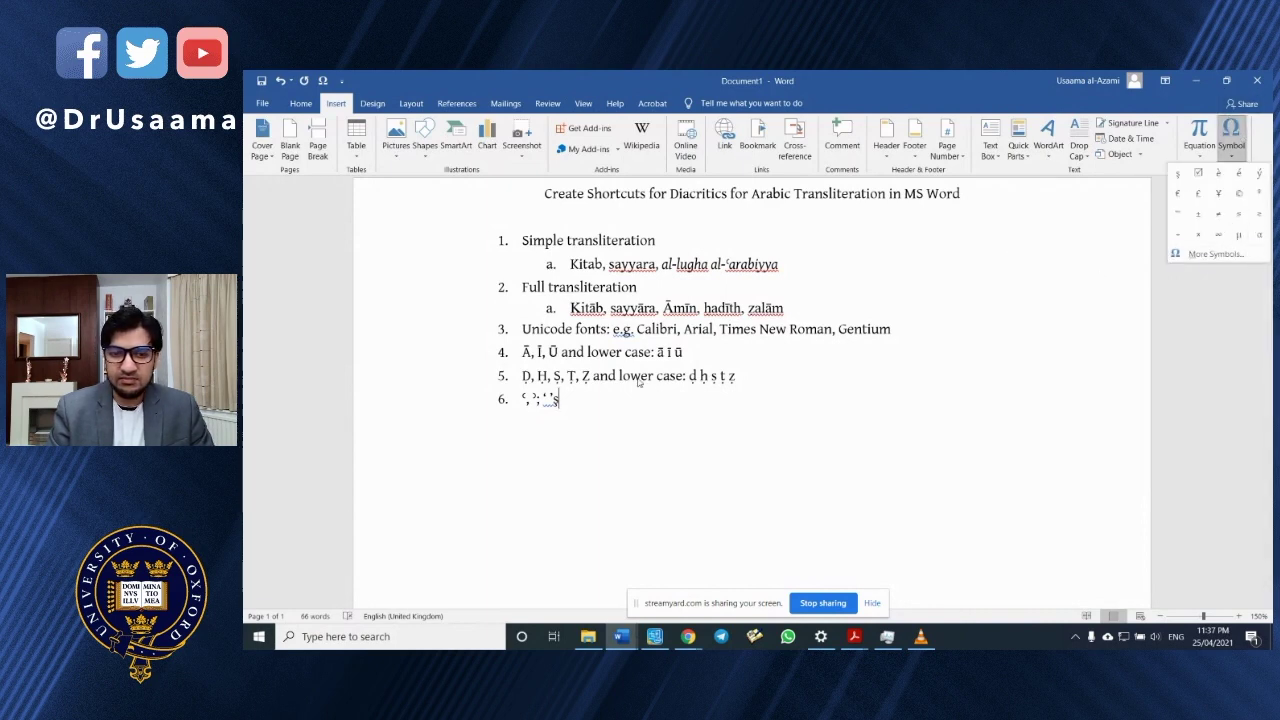
pyautogui.click(556, 405)
pyautogui.press('BackSpace')
# Select Ā (Latin Capital Letter A With Macron) in the full symbol table and open its keyboard shortcut settings.
pyautogui.click(1231, 140)
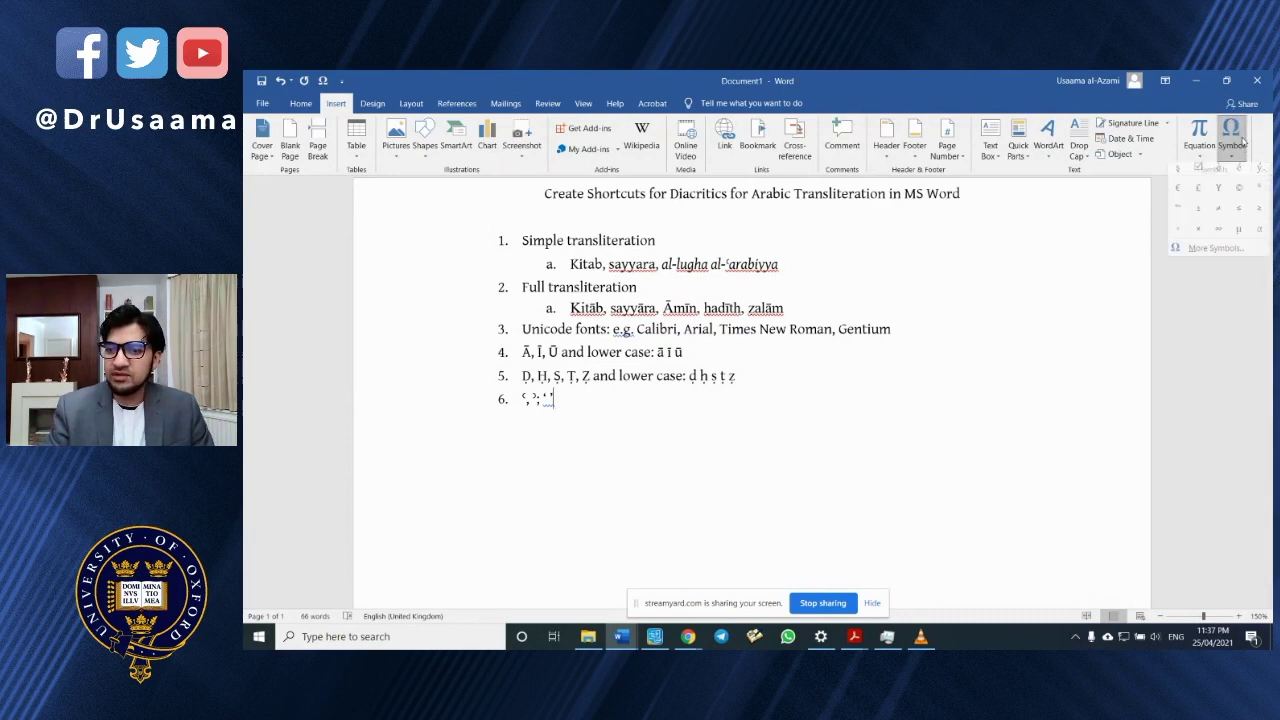
pyautogui.click(1205, 255)
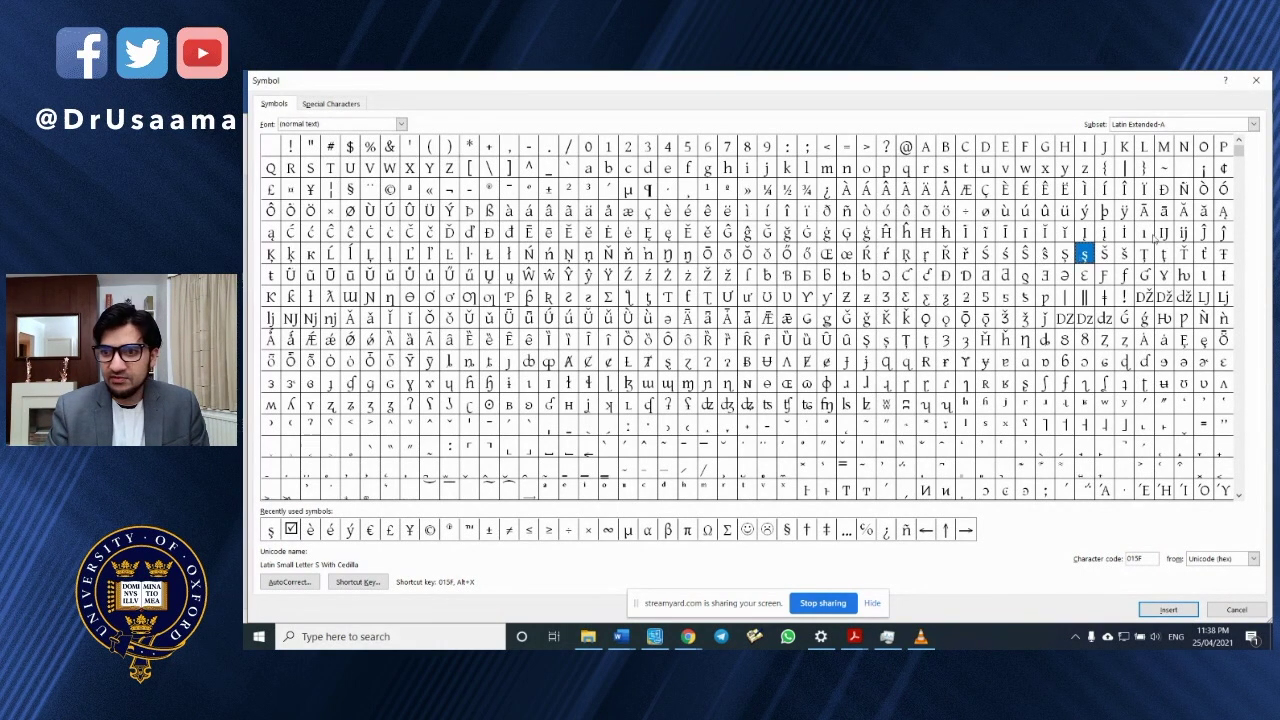
pyautogui.click(1143, 210)
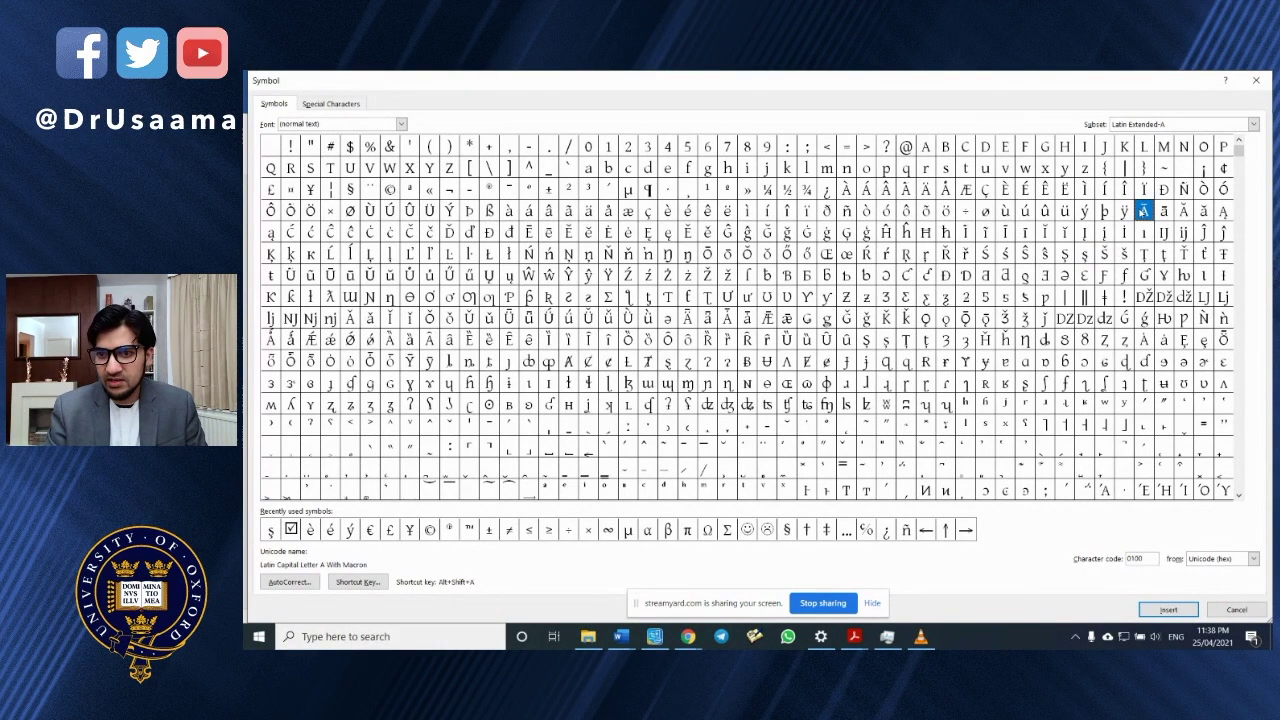
pyautogui.click(358, 583)
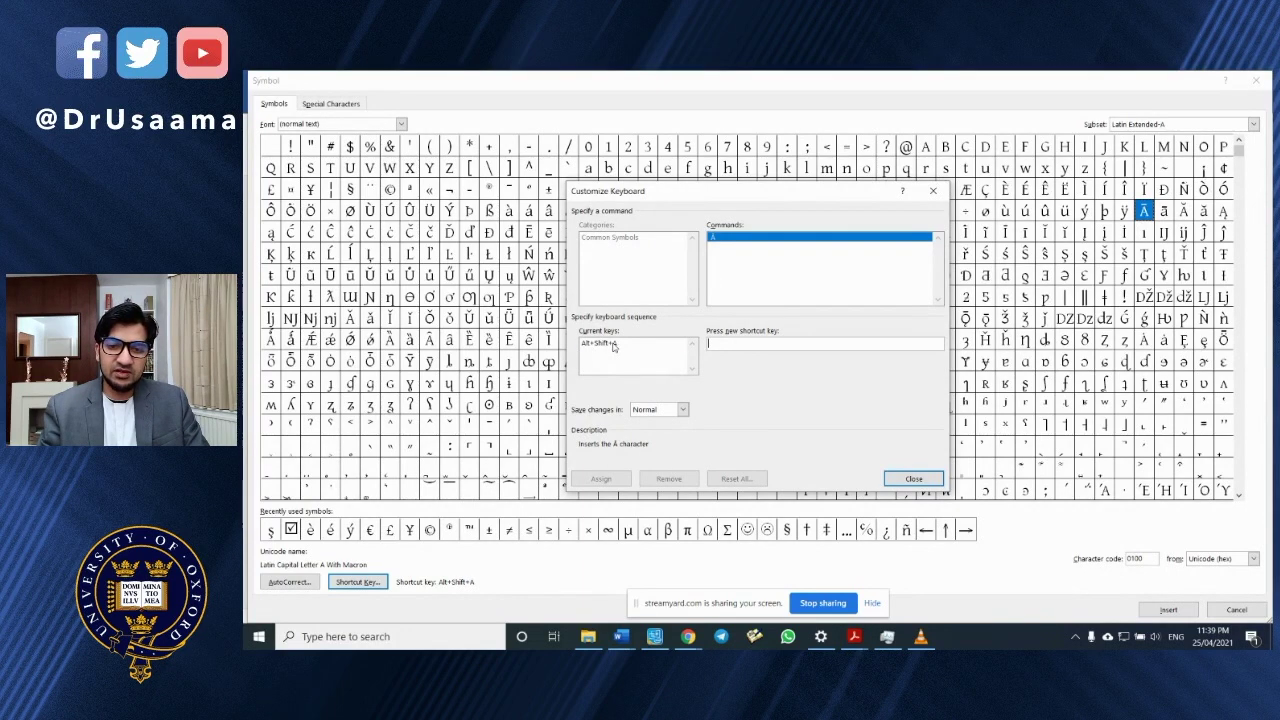
# Assign Alt+Shift+A as the keyboard shortcut for the Ā character and close its shortcut settings.
pyautogui.click(655, 342)
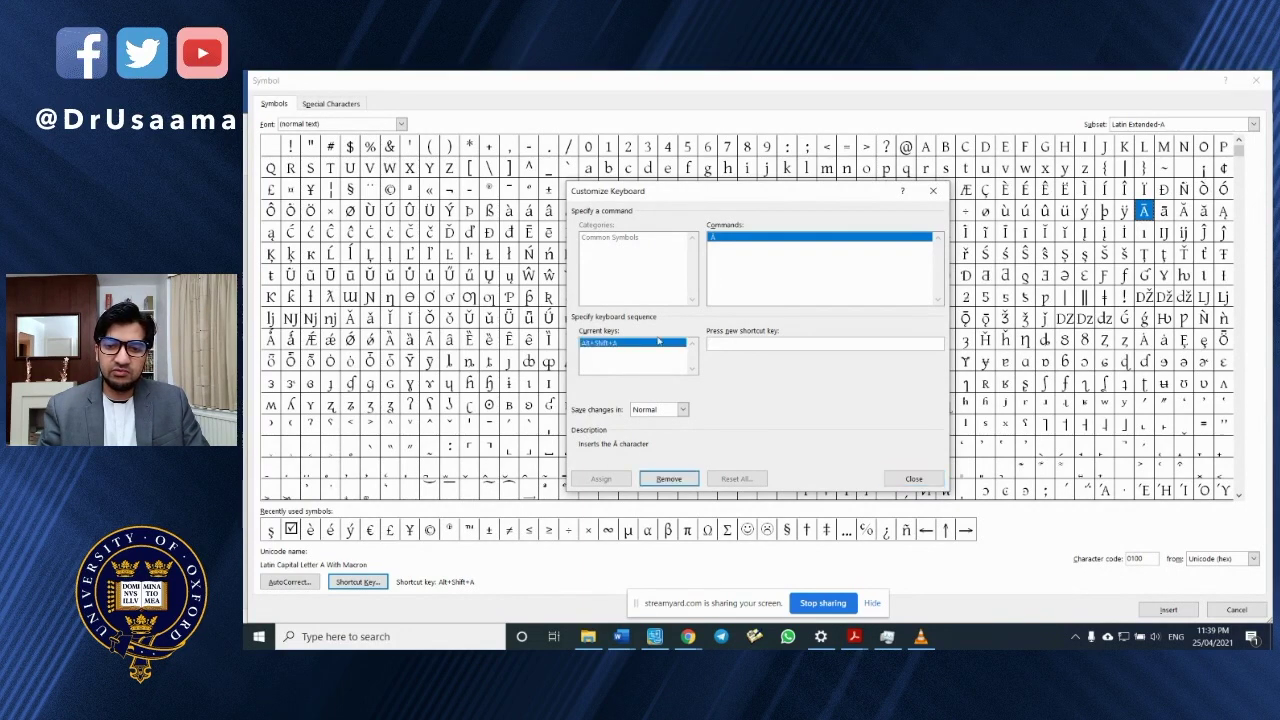
pyautogui.click(744, 346)
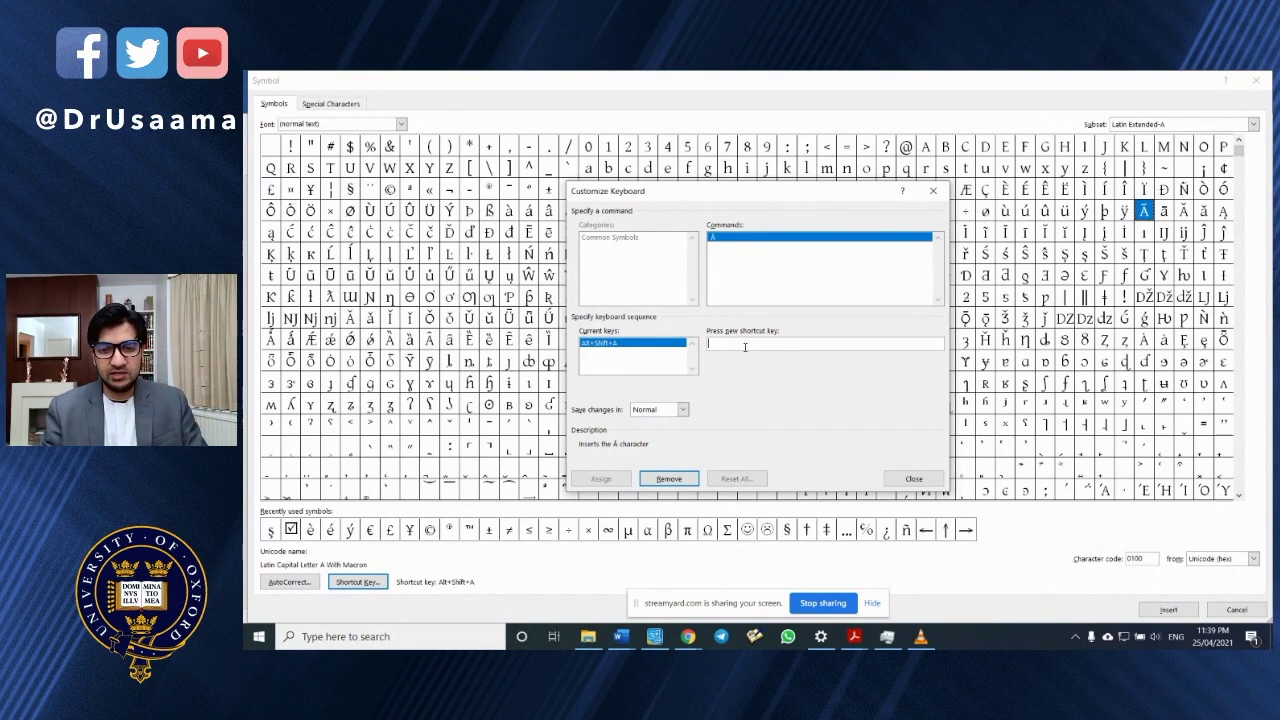
pyautogui.hotkey('alt', 'shift', 'a')
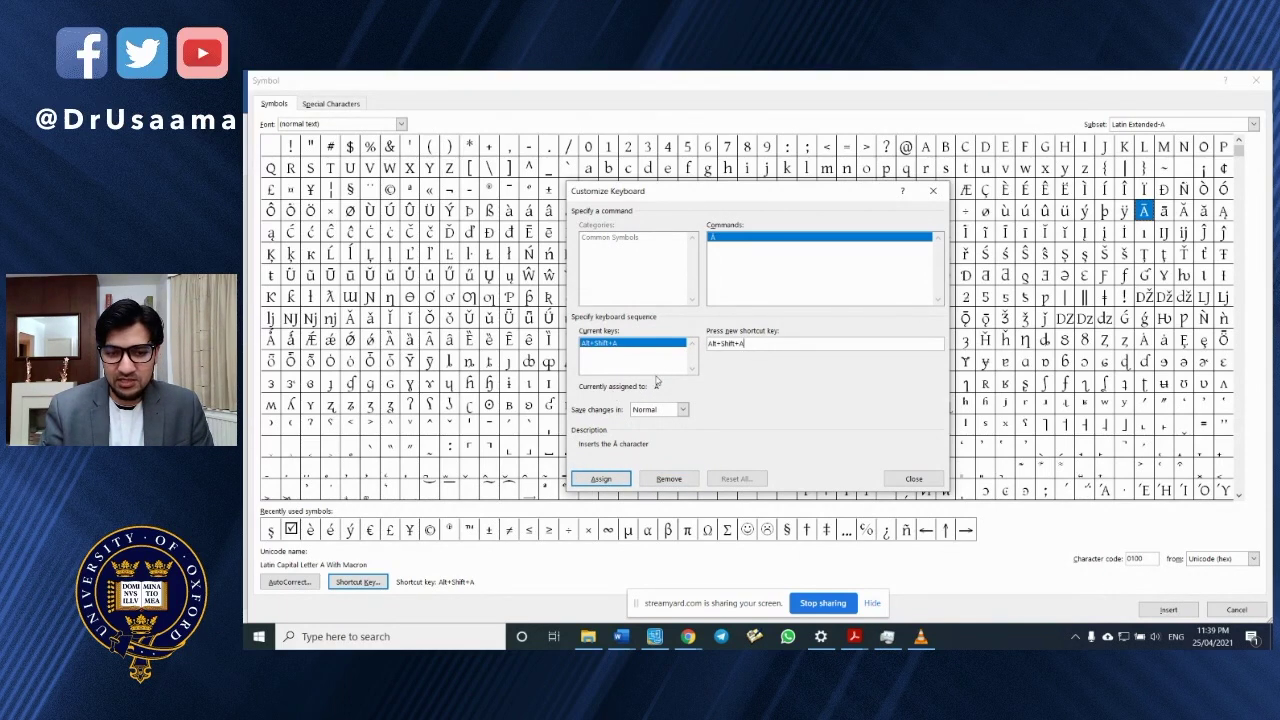
pyautogui.click(610, 480)
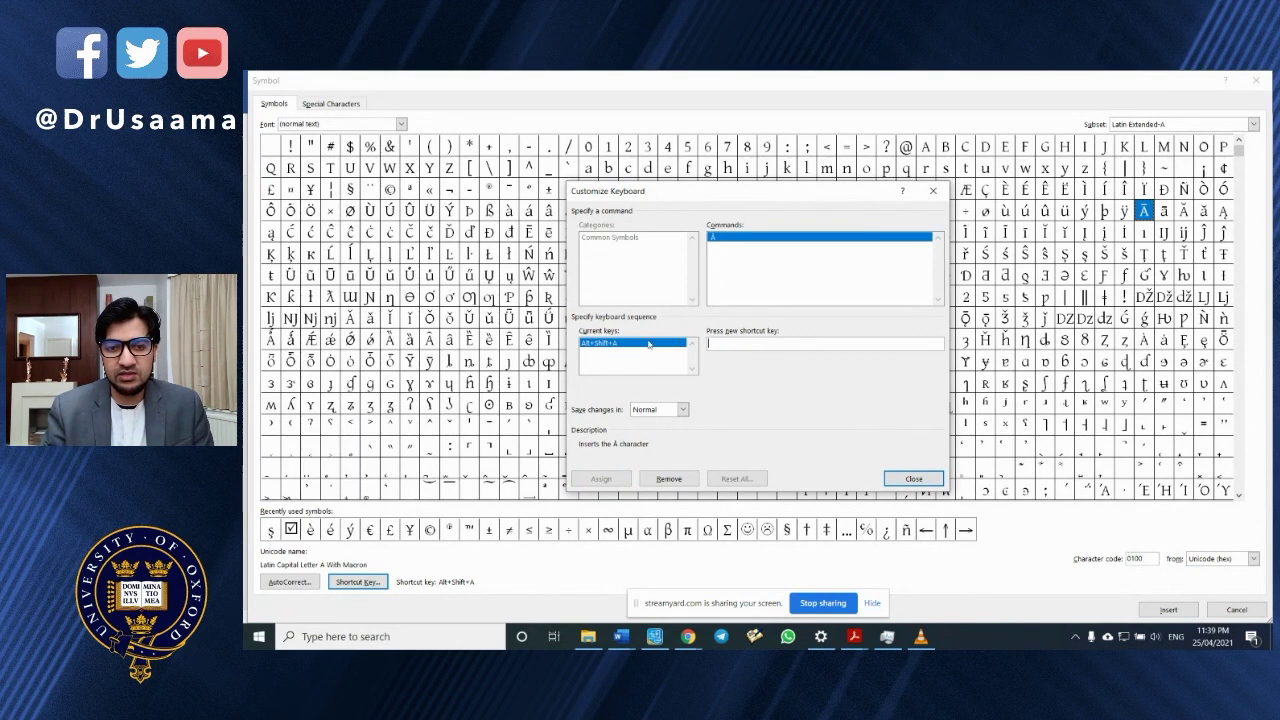
pyautogui.click(914, 480)
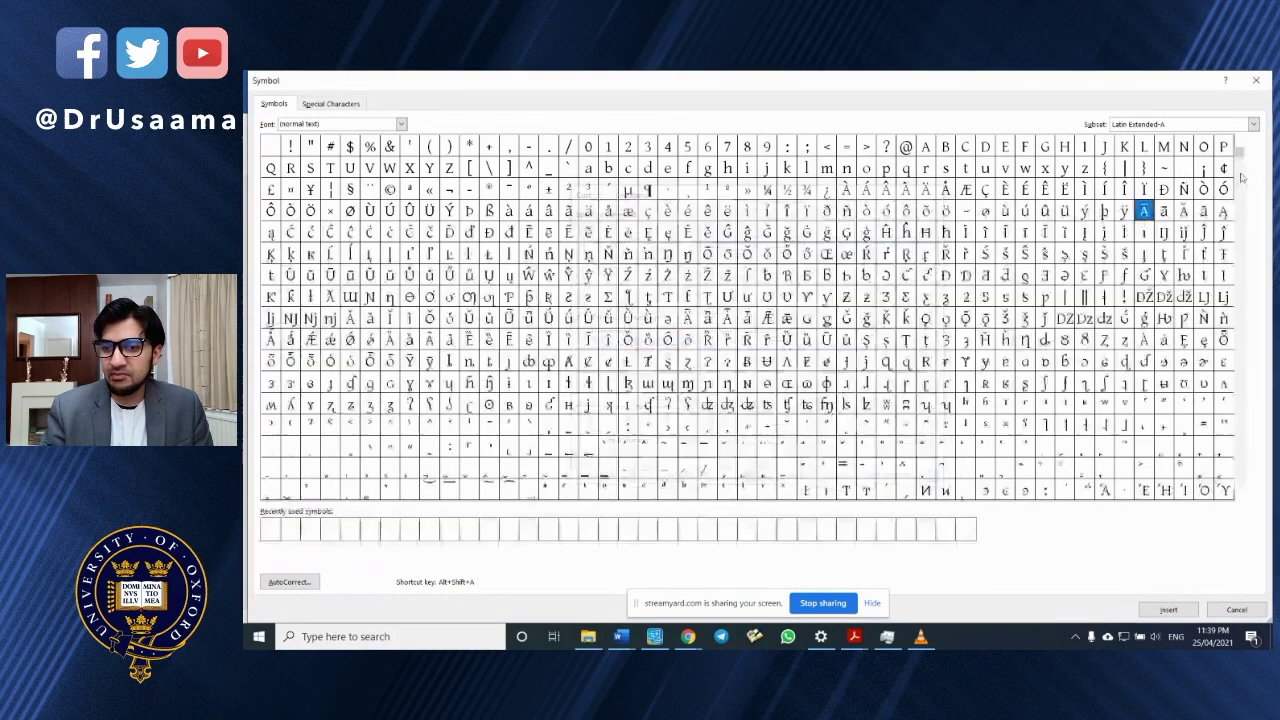
# Assign Alt+A as the keyboard shortcut for ā (Latin Small Letter A With Macron) and close its shortcut settings.
pyautogui.click(1164, 211)
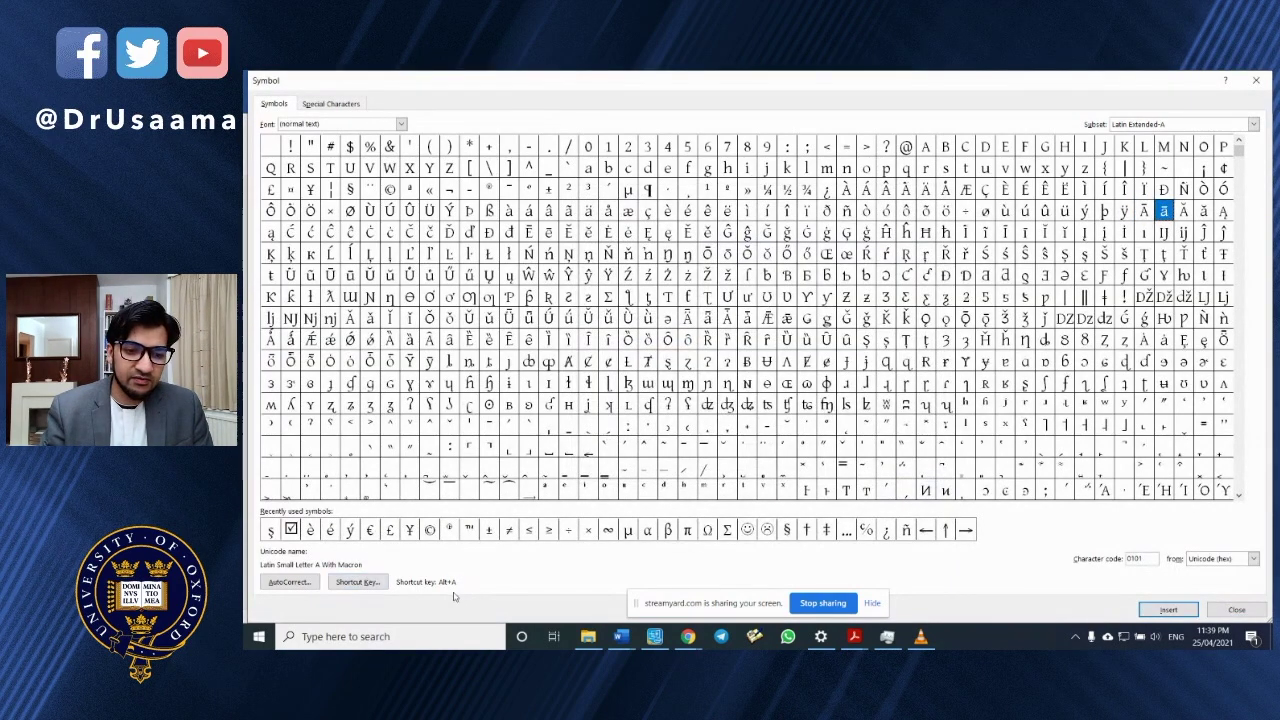
pyautogui.click(357, 582)
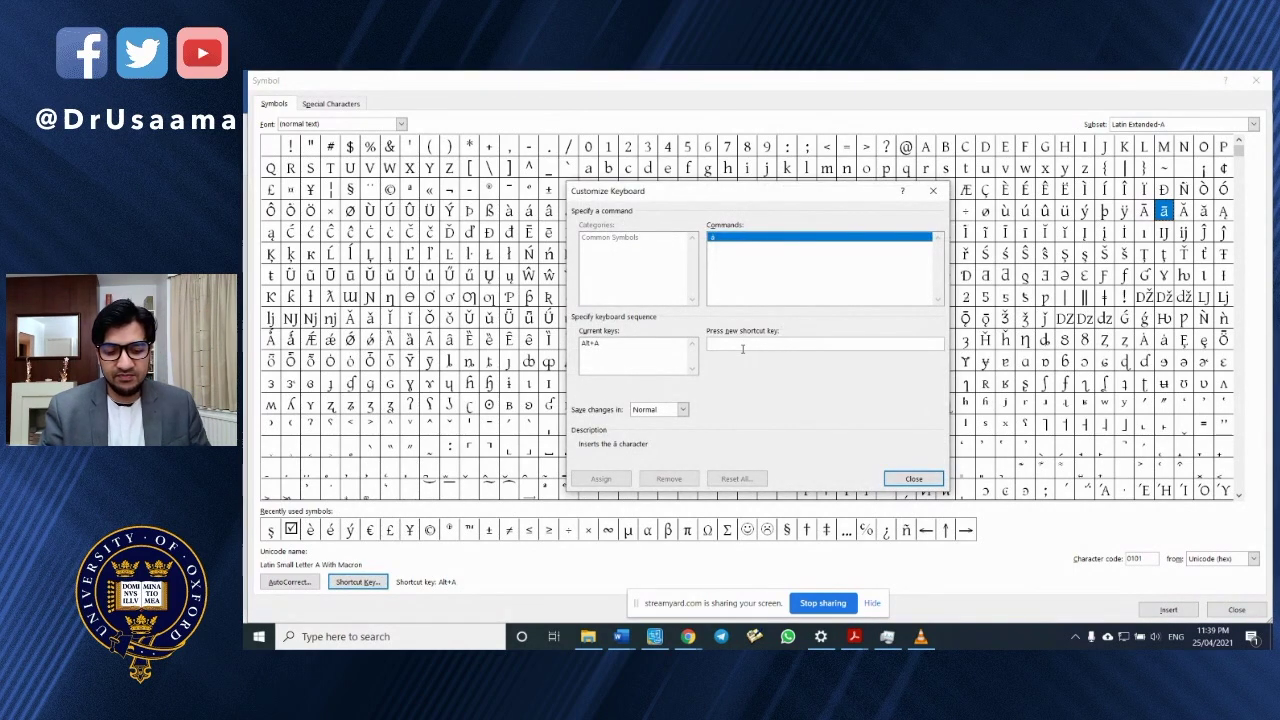
pyautogui.hotkey('alt', 'a')
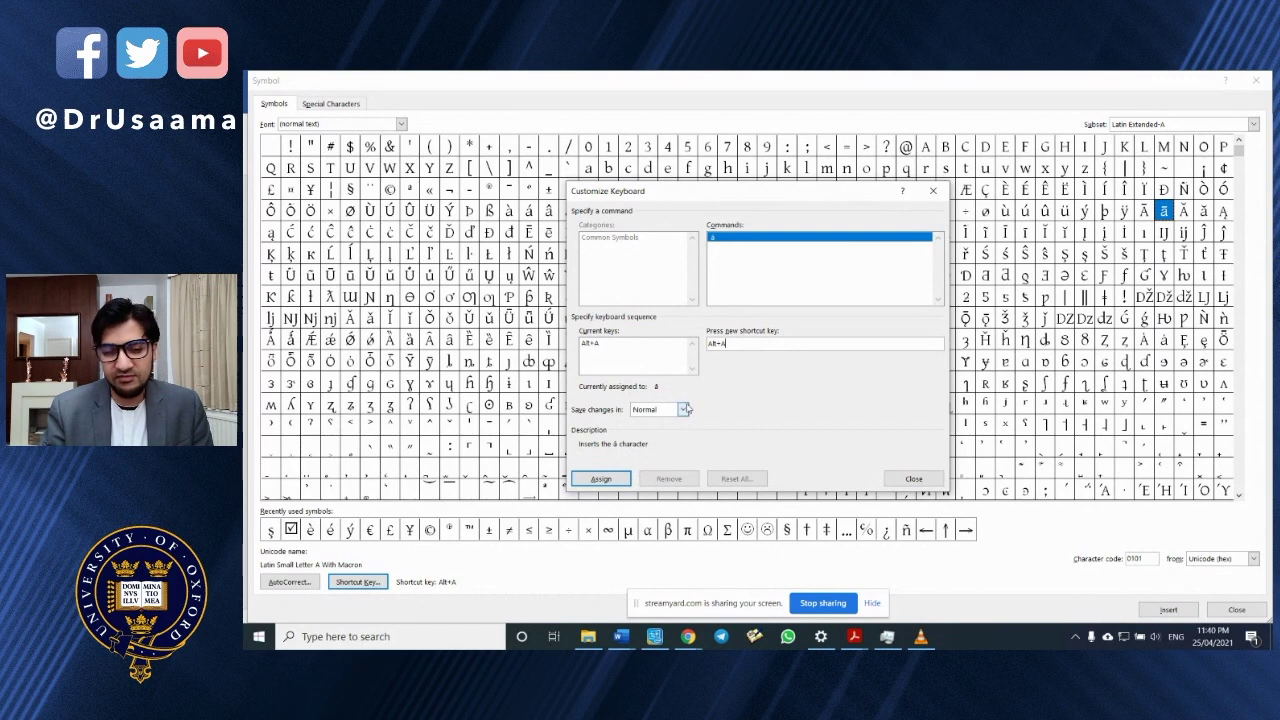
pyautogui.click(603, 479)
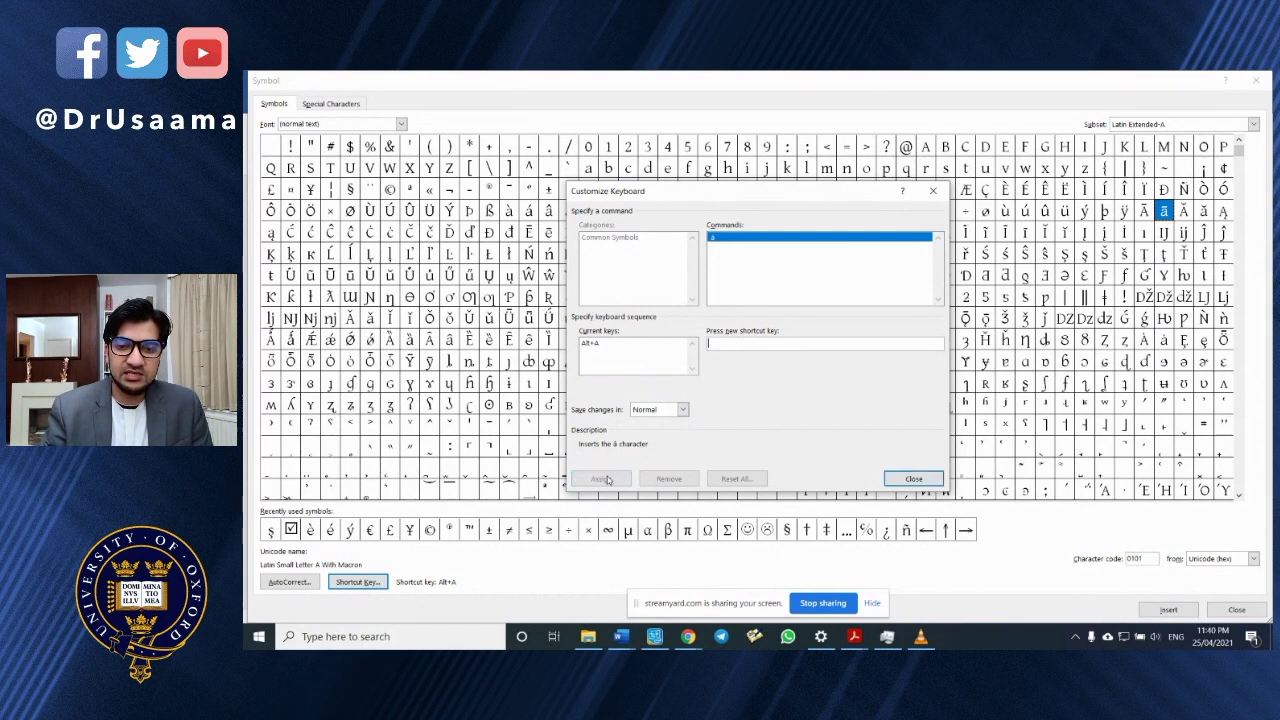
pyautogui.click(917, 480)
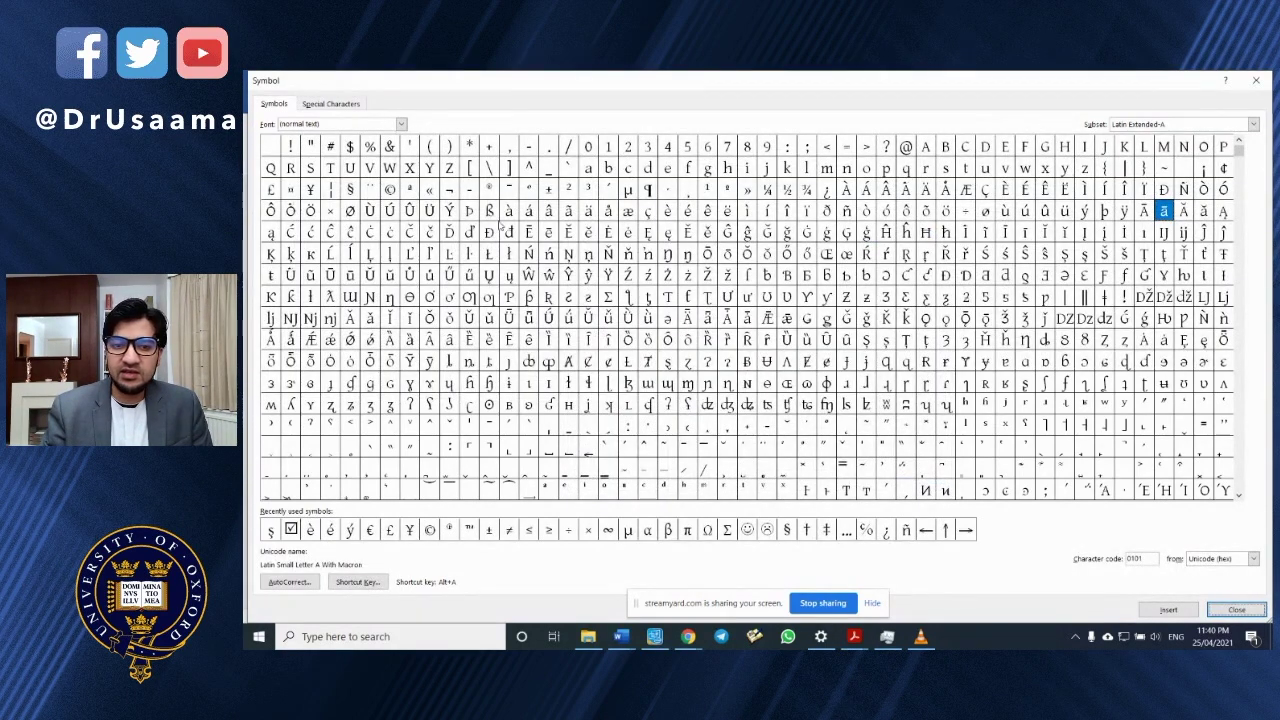
# Check the shortcuts assigned to the macron letters Ī, ī, Ū and ū in the symbol table.
pyautogui.click(1006, 232)
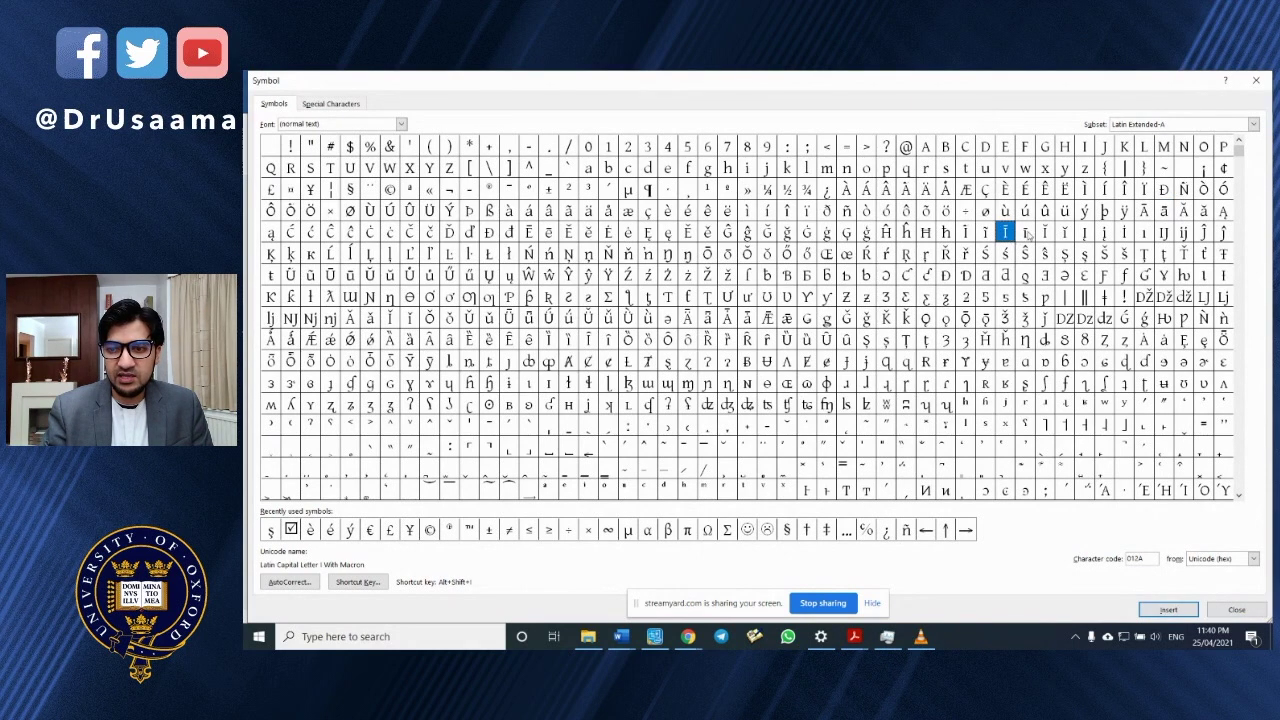
pyautogui.click(1026, 232)
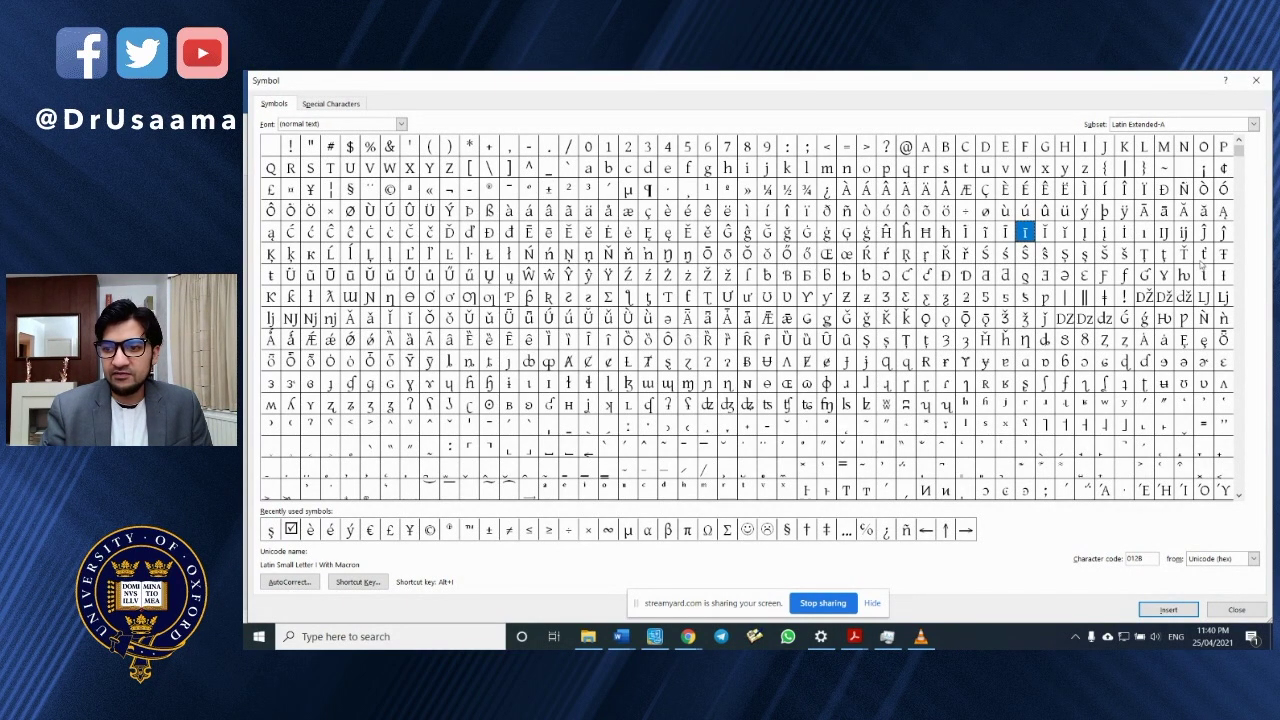
pyautogui.click(336, 280)
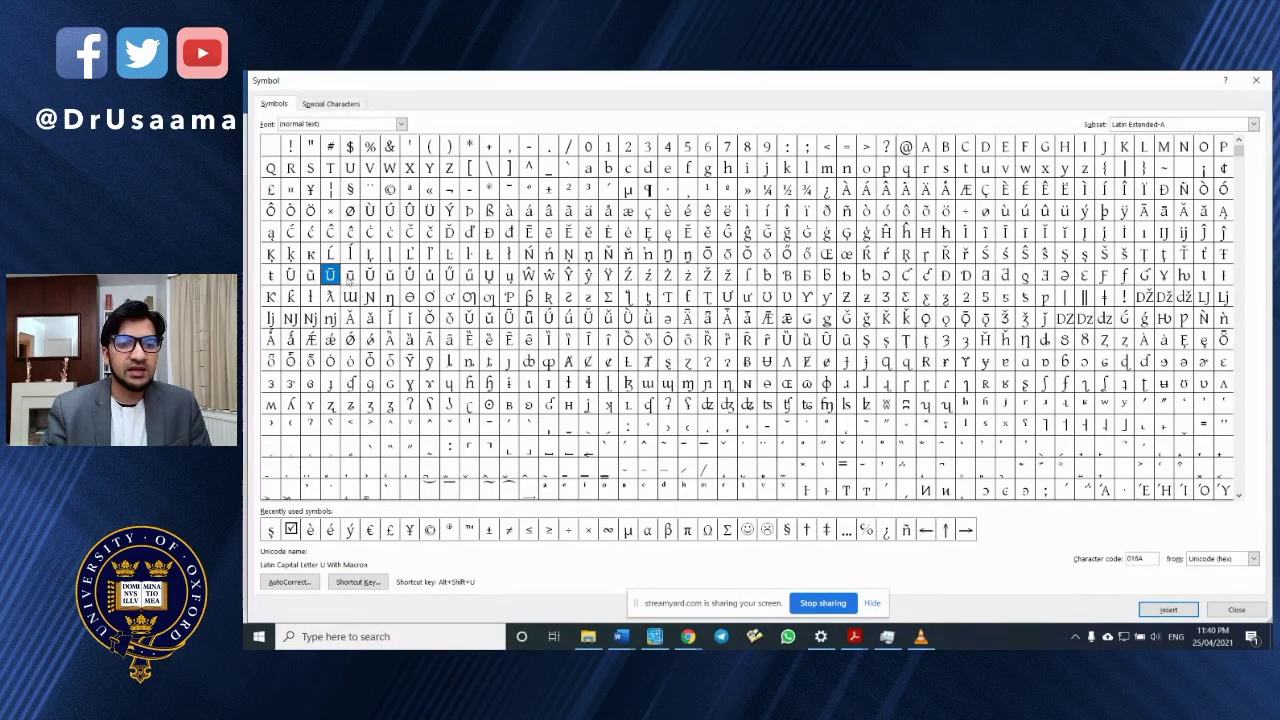
pyautogui.press('Right')
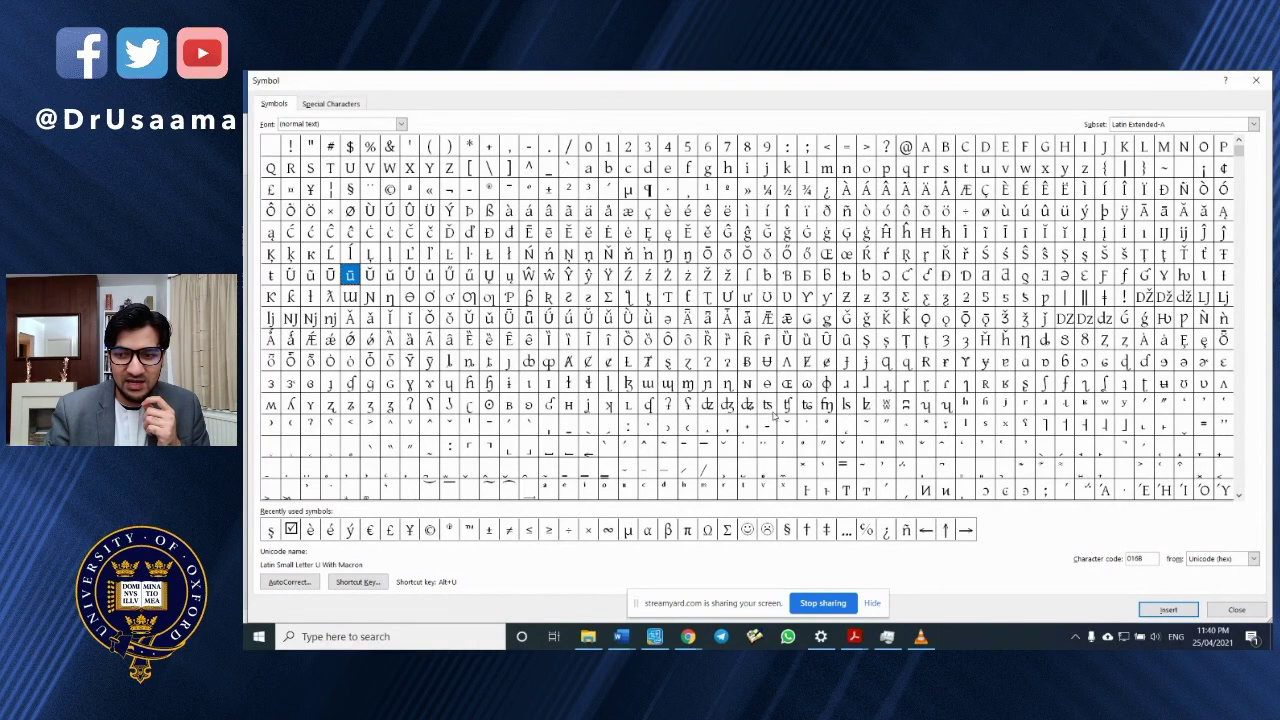
# Examine the apostrophe and comma modifier letters, and the shortcuts of the right and left half ring modifier letters.
pyautogui.click(1201, 403)
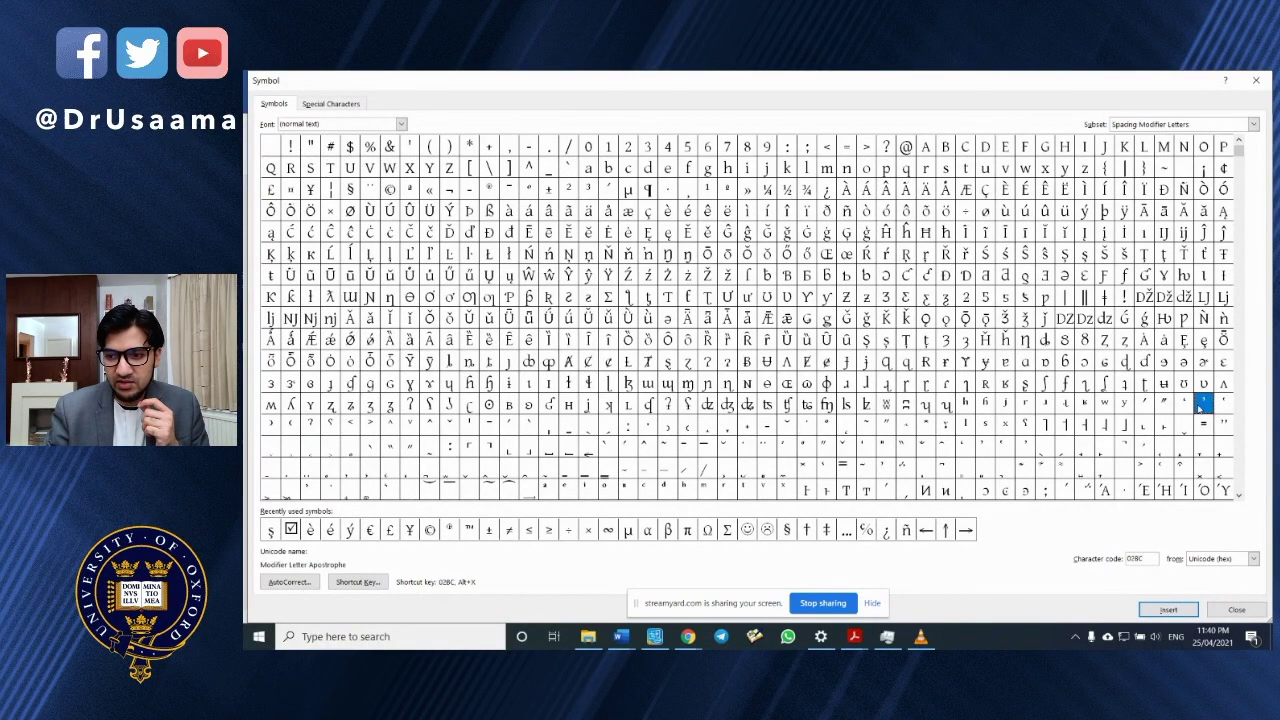
pyautogui.press('Left')
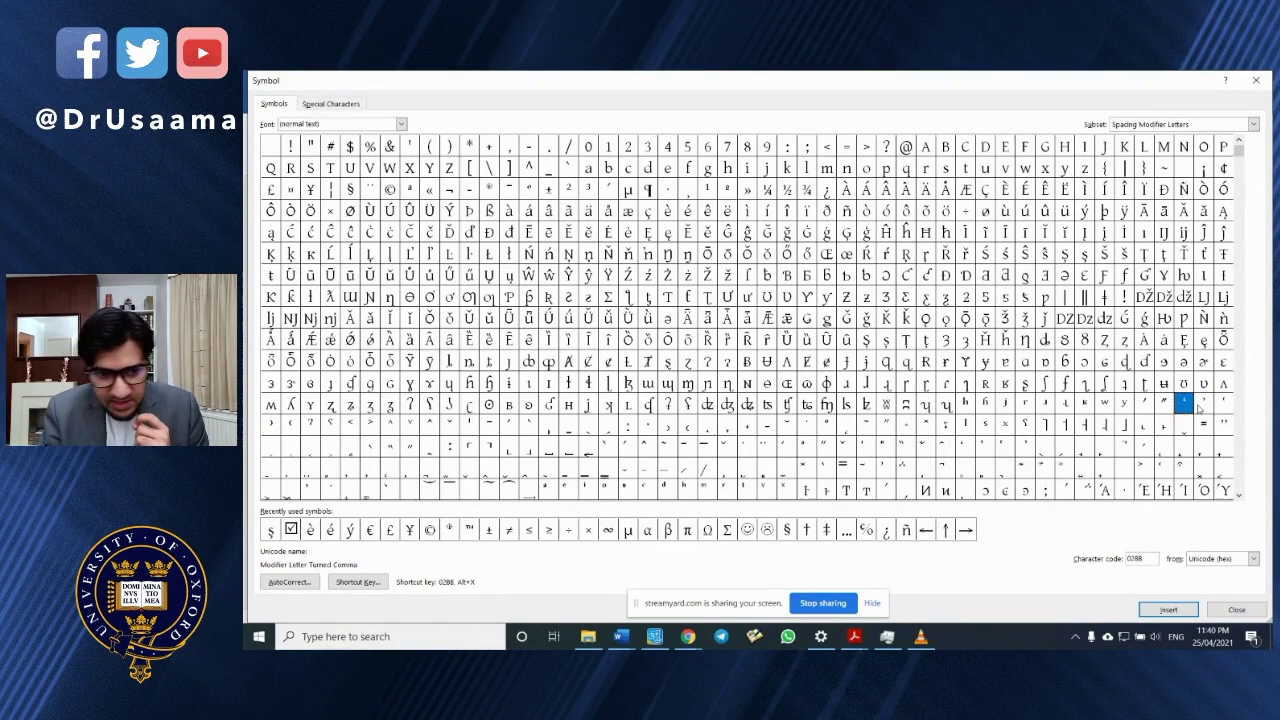
pyautogui.press('Right')
pyautogui.press('Right')
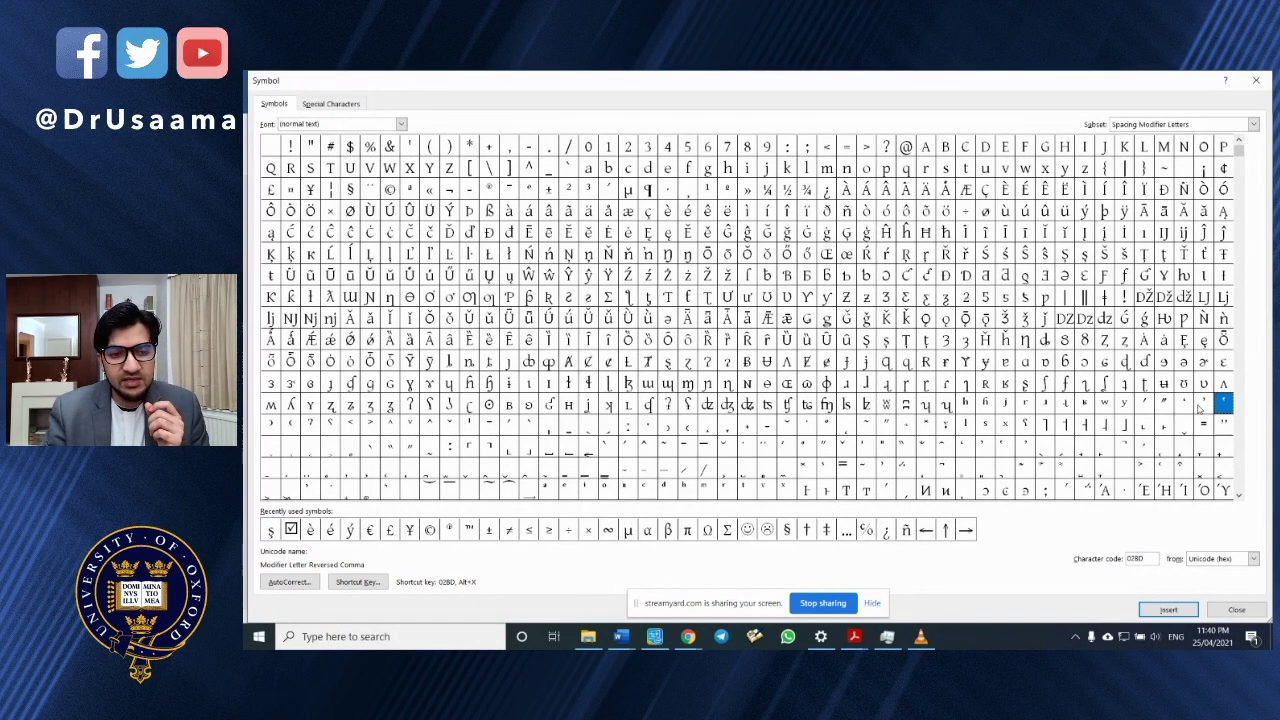
pyautogui.press('Right')
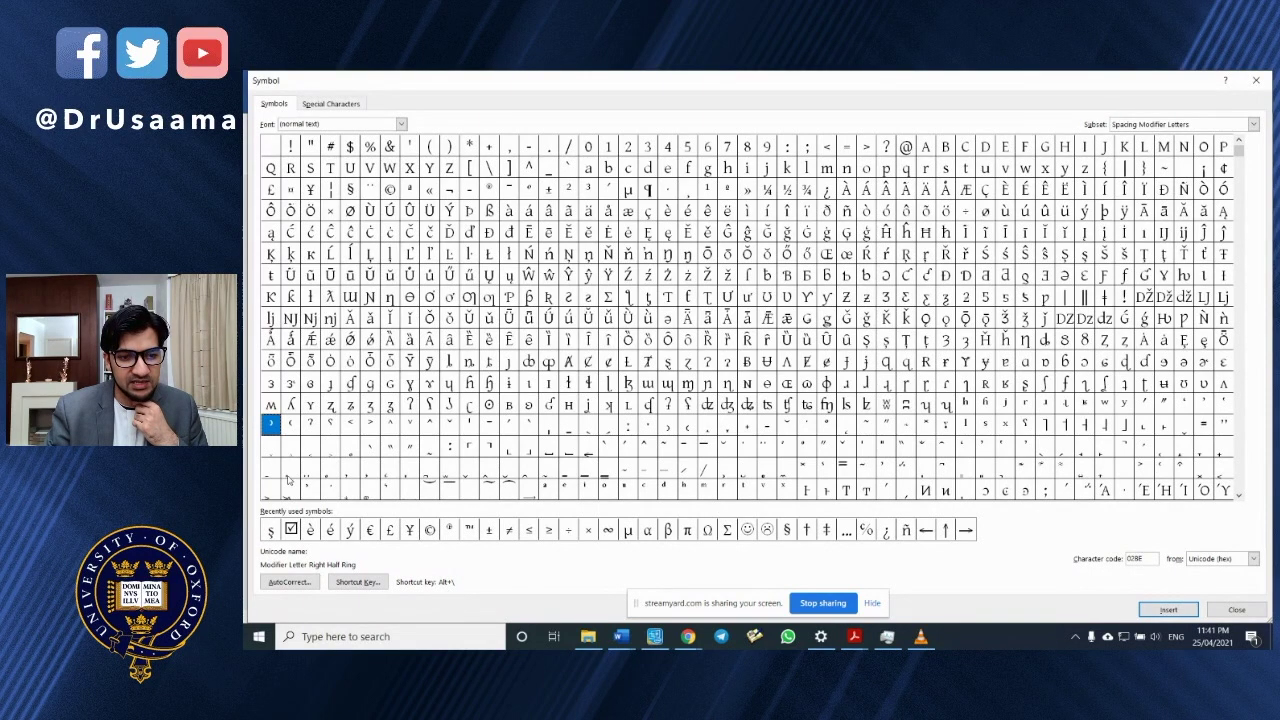
pyautogui.press('Right')
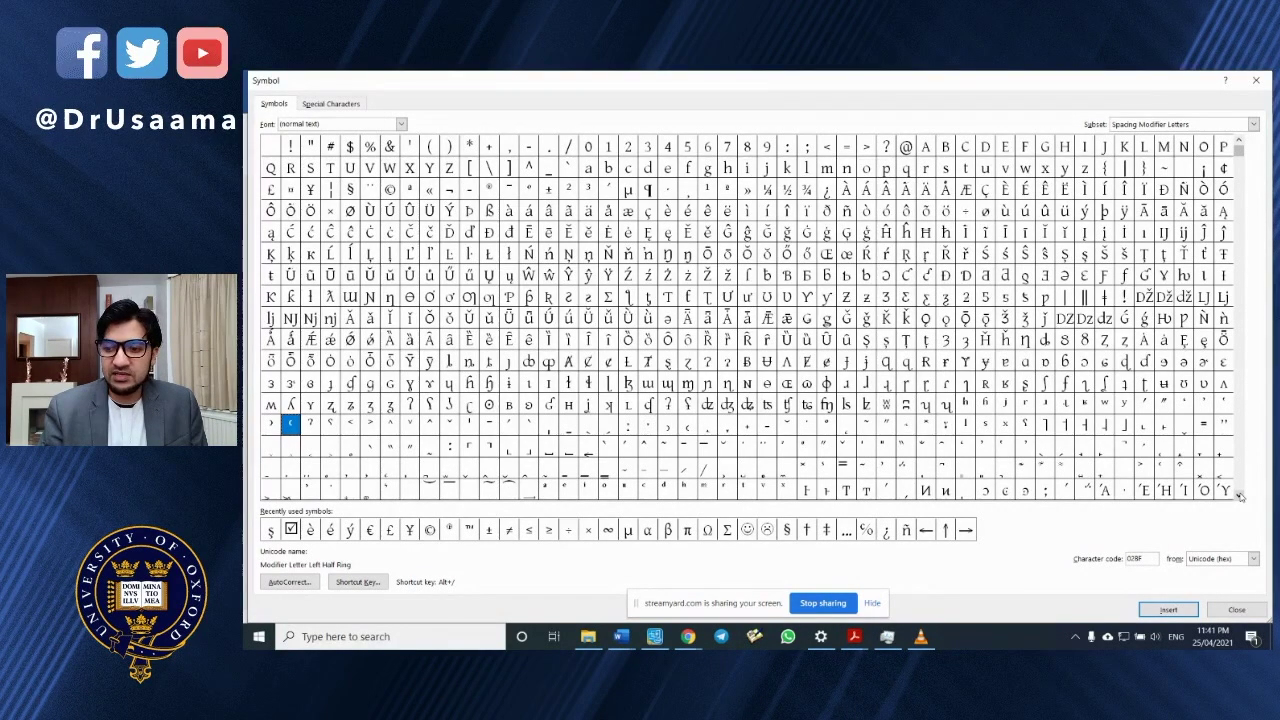
# Find the Latin Extended Additional characters and check the shortcuts of the dot-below letters Ḍ, ḍ, Ḥ and ḥ.
pyautogui.scroll(-8, 1239, 496)
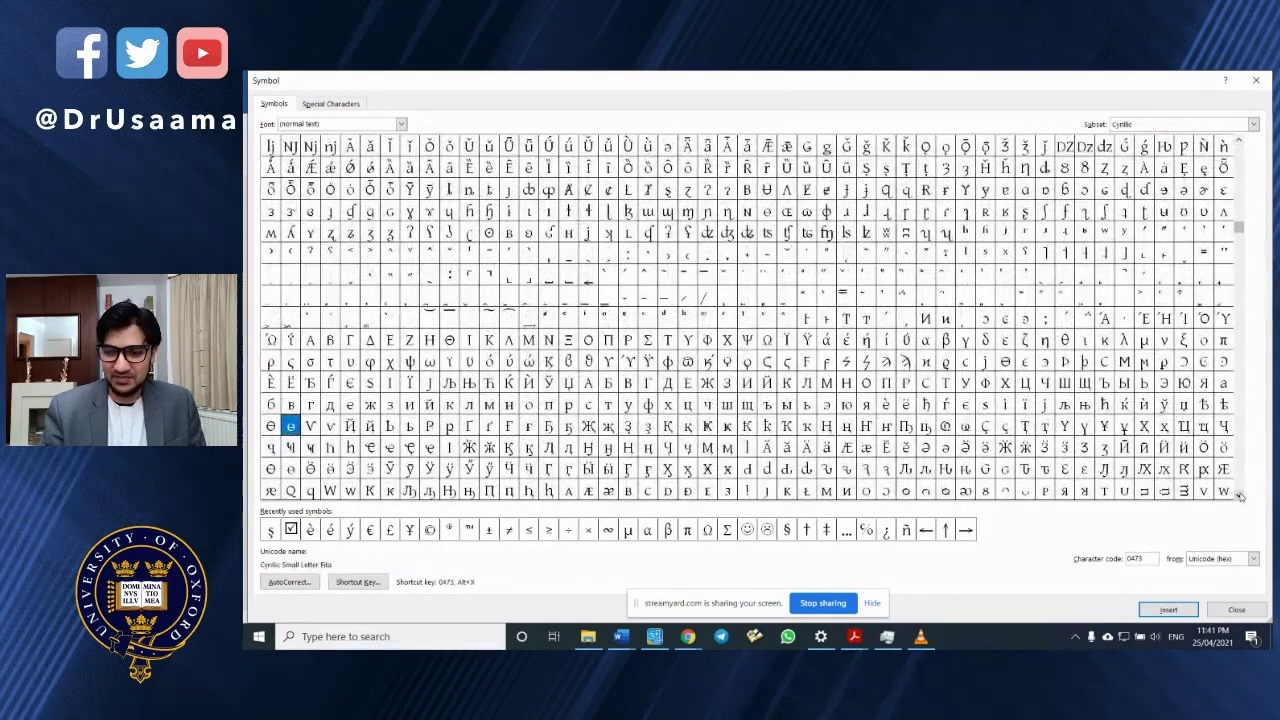
pyautogui.scroll(-5, 1239, 496)
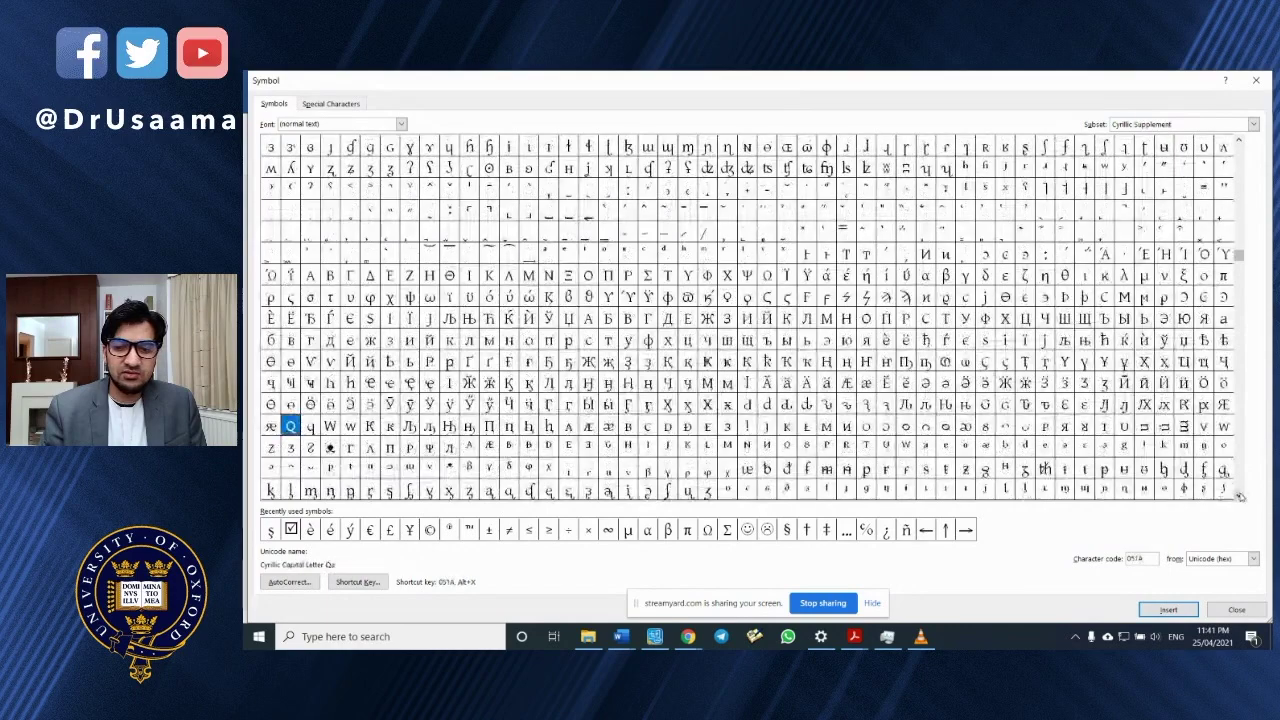
pyautogui.scroll(-5, 1239, 496)
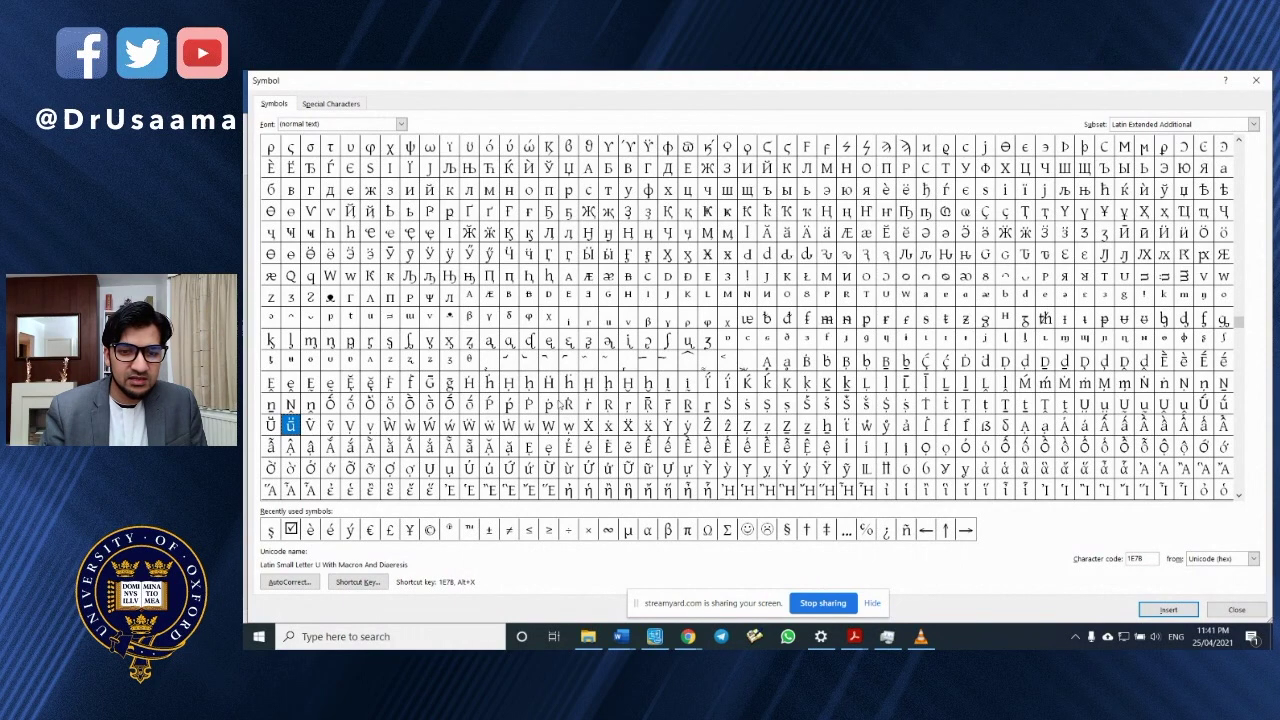
pyautogui.click(508, 384)
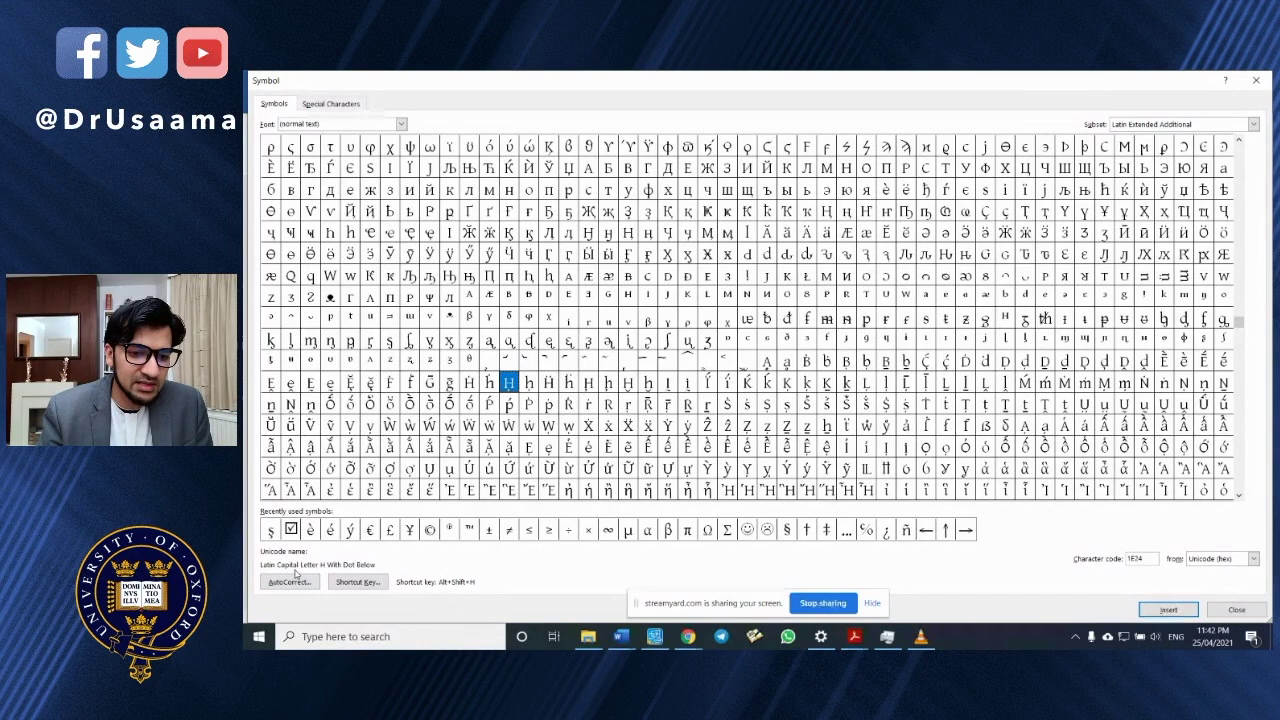
pyautogui.click(1005, 361)
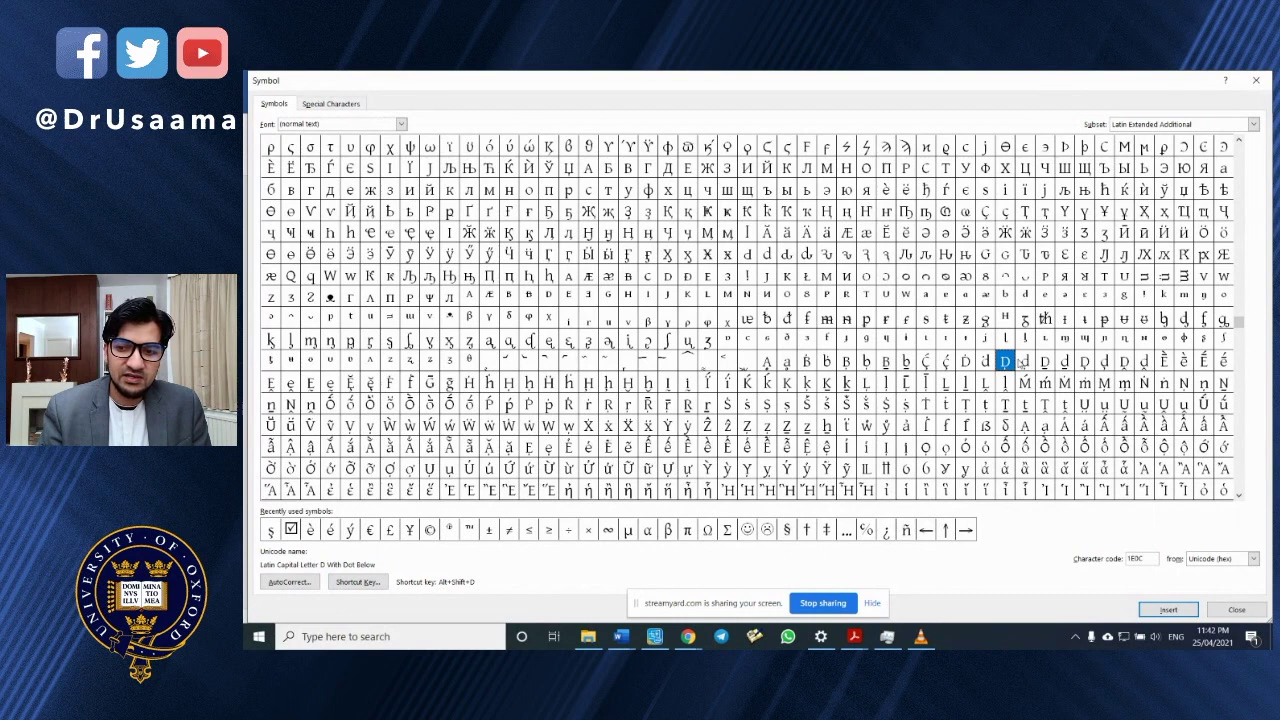
pyautogui.press('Right')
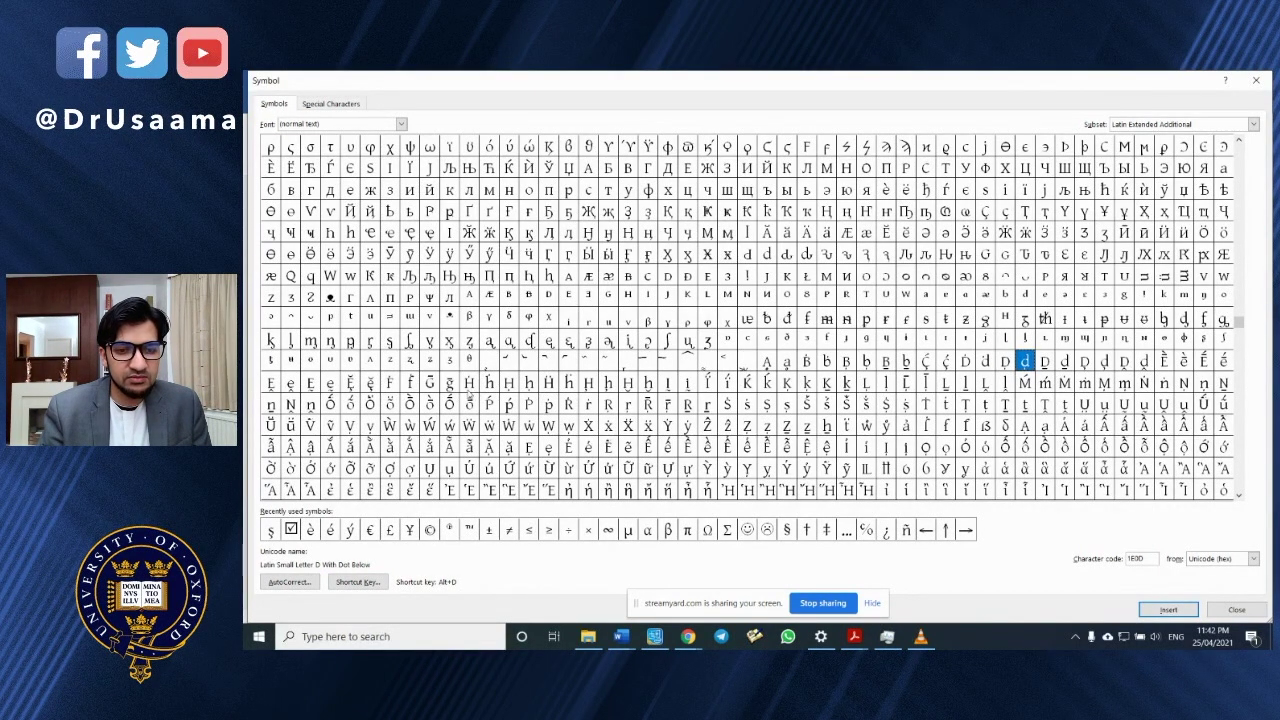
pyautogui.click(513, 385)
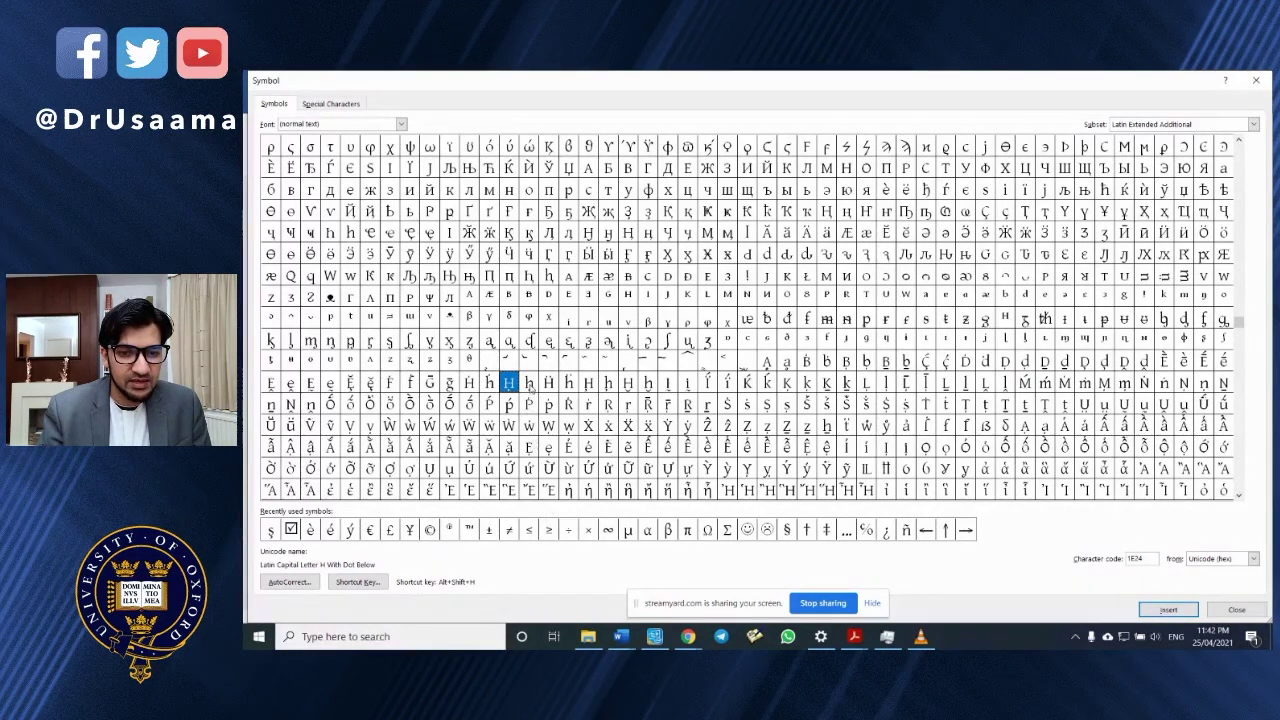
pyautogui.click(528, 384)
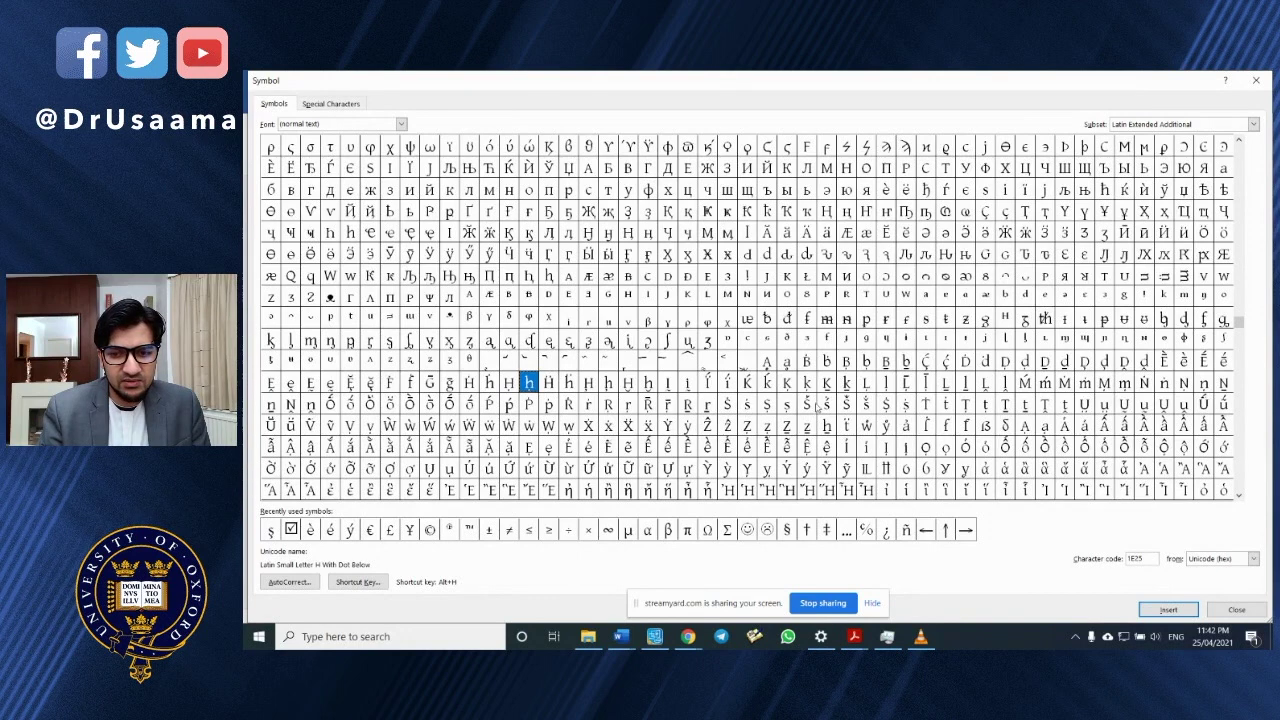
# Check the shortcuts of the dot-below letters Ṣ, Ṭ, ṭ, Ẓ and ẓ, and close the symbol table.
pyautogui.click(769, 405)
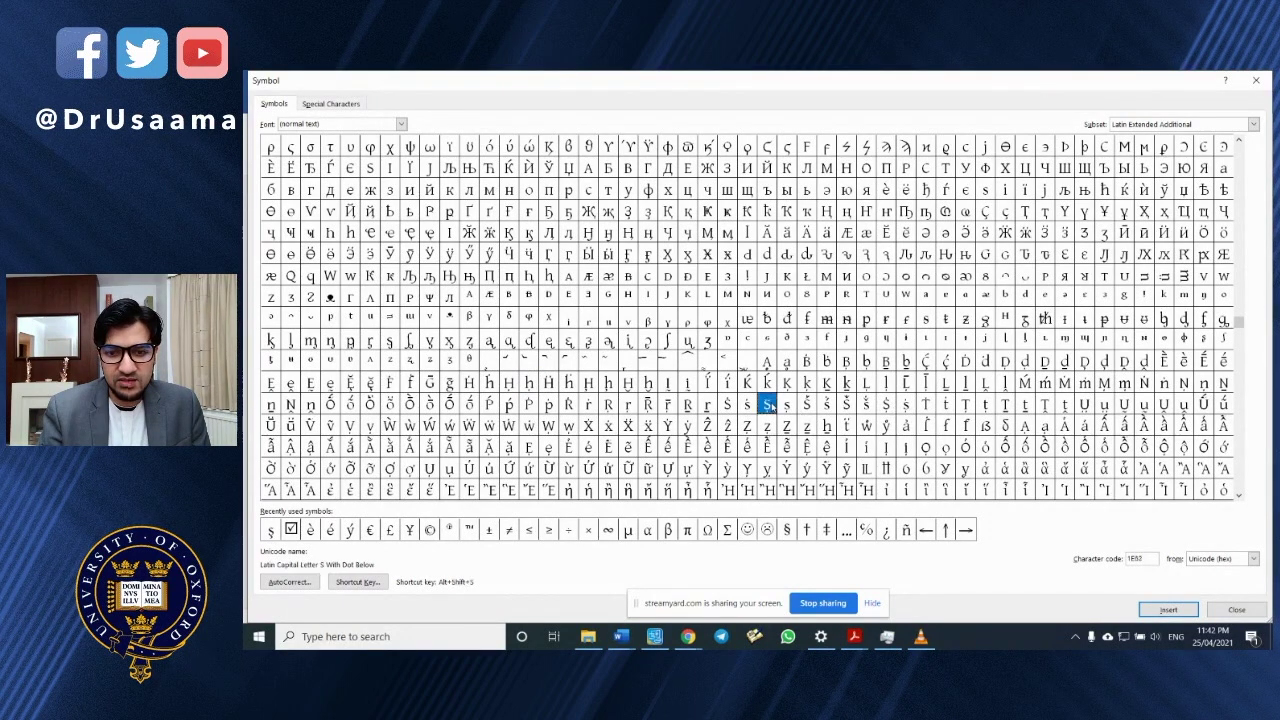
pyautogui.press('Right')
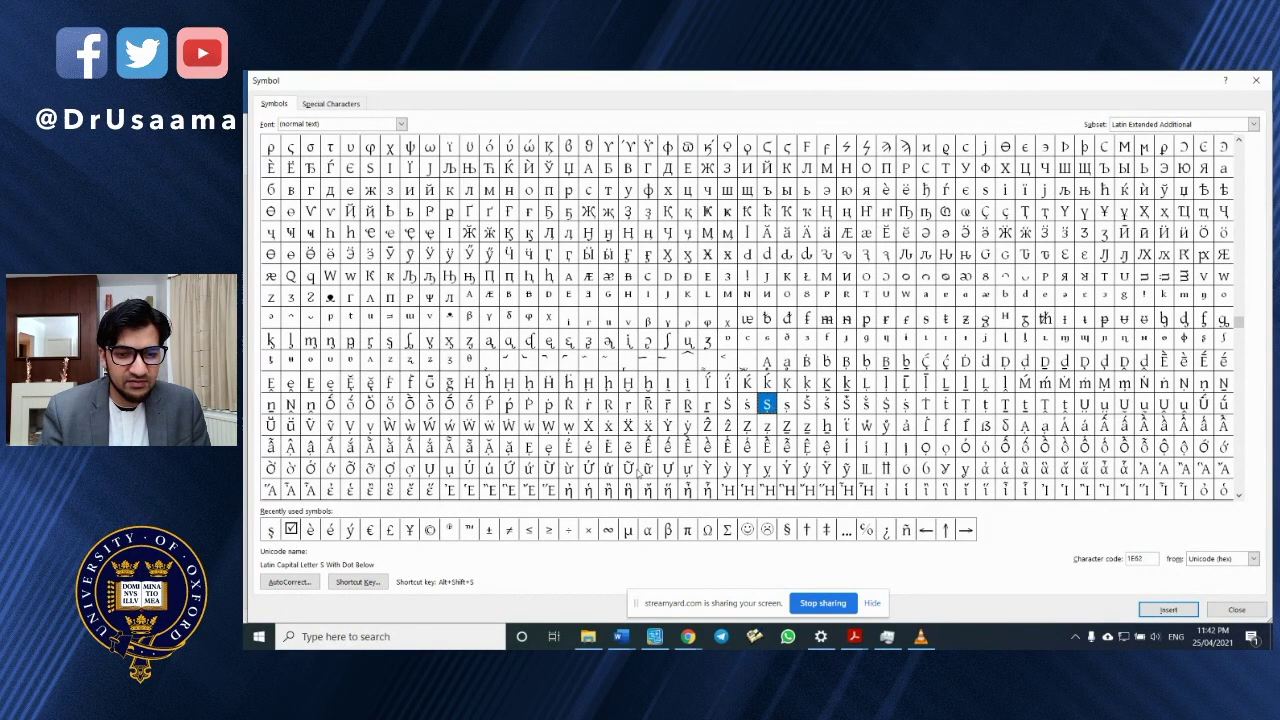
pyautogui.click(973, 405)
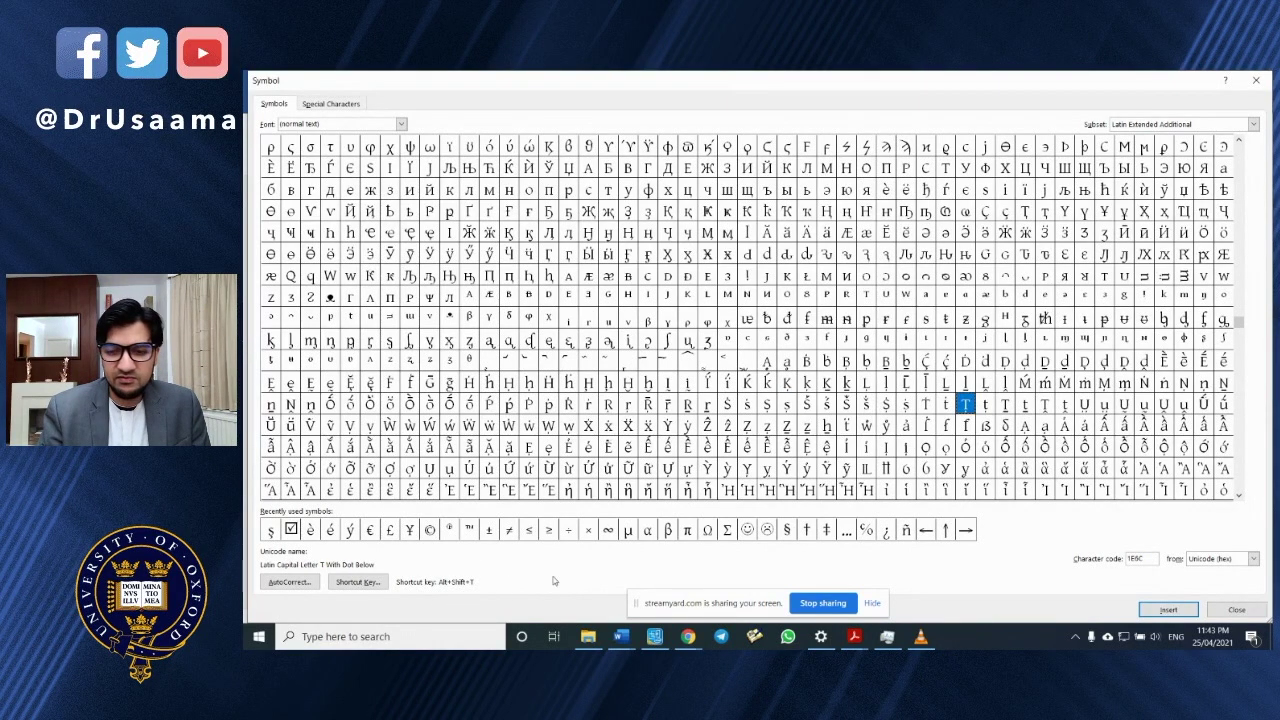
pyautogui.click(986, 405)
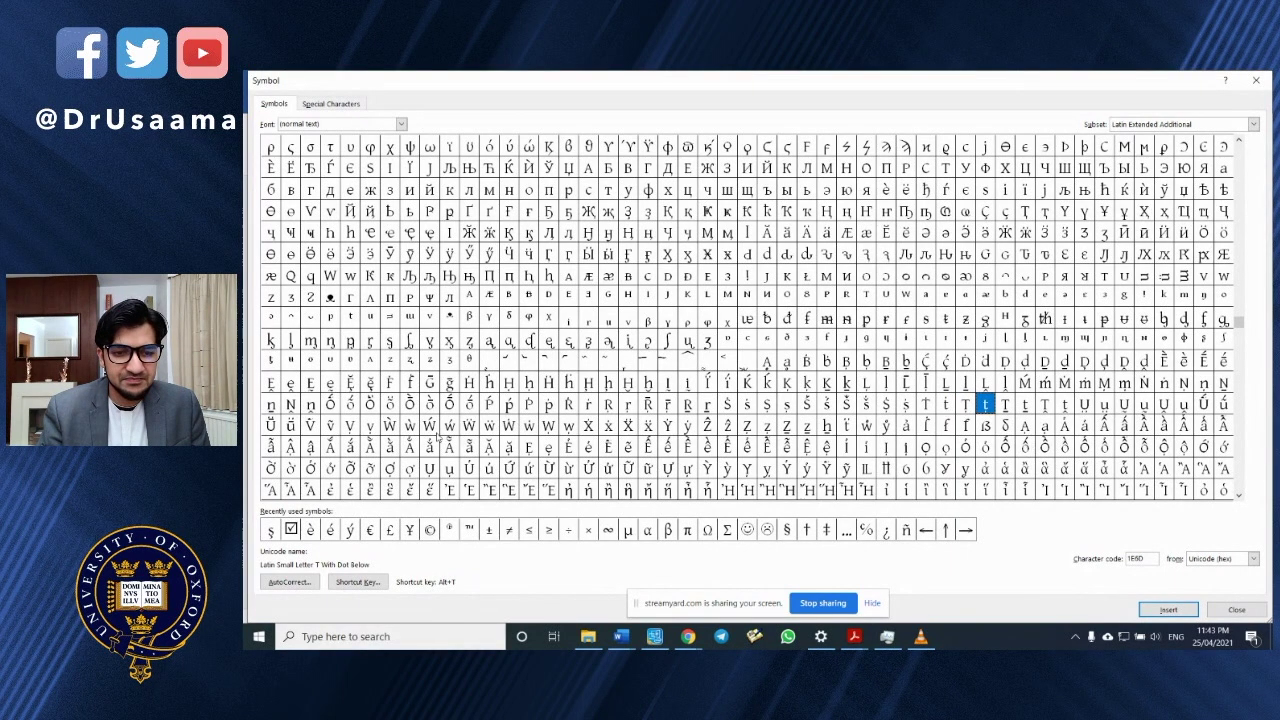
pyautogui.click(746, 428)
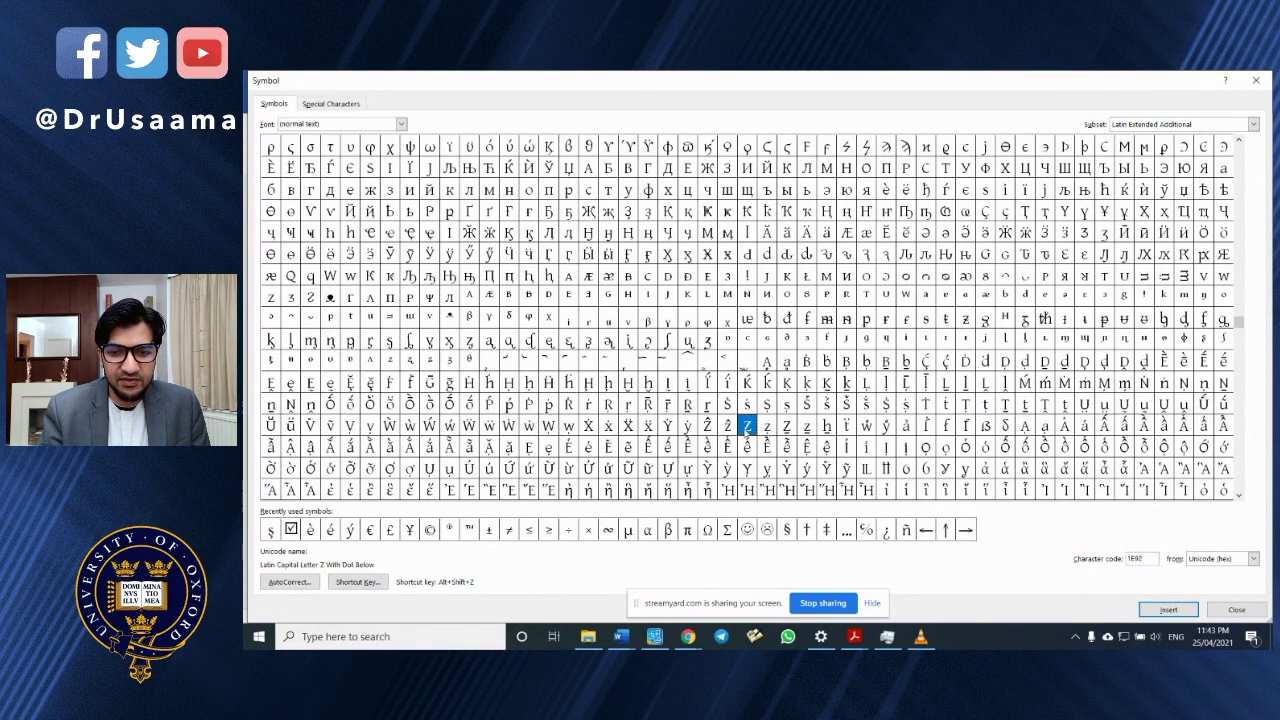
pyautogui.click(767, 427)
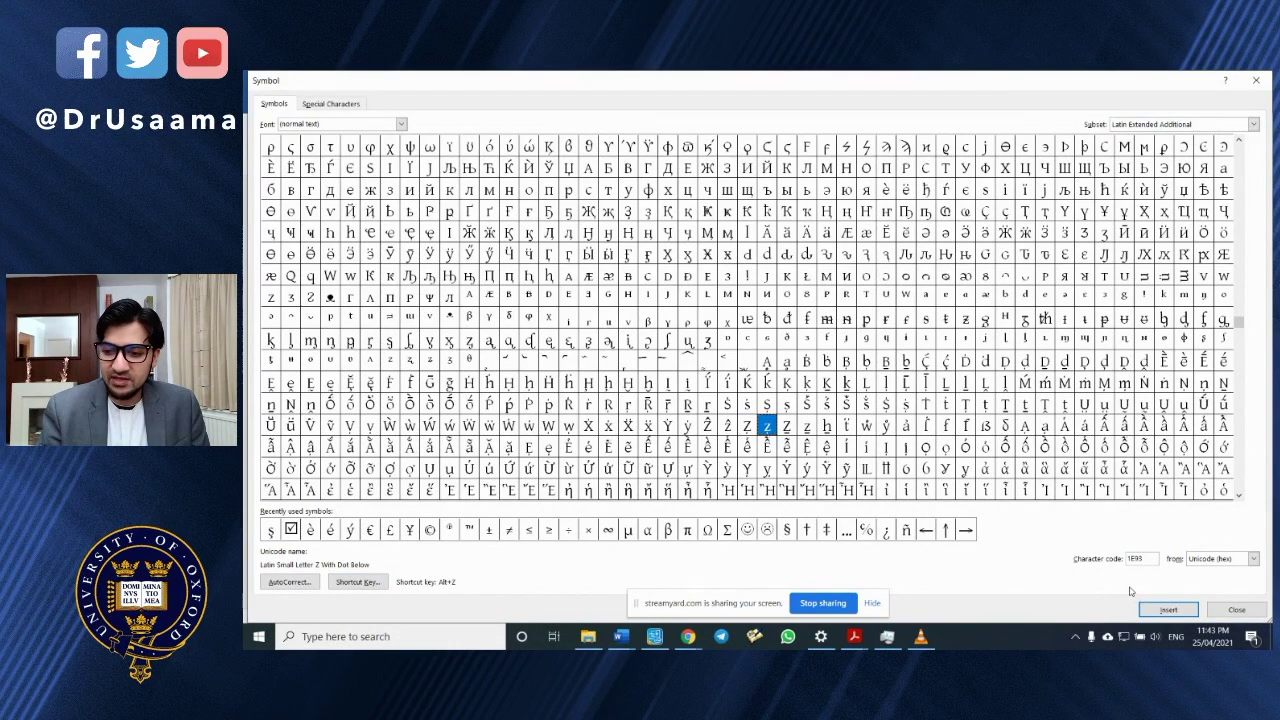
pyautogui.click(1168, 609)
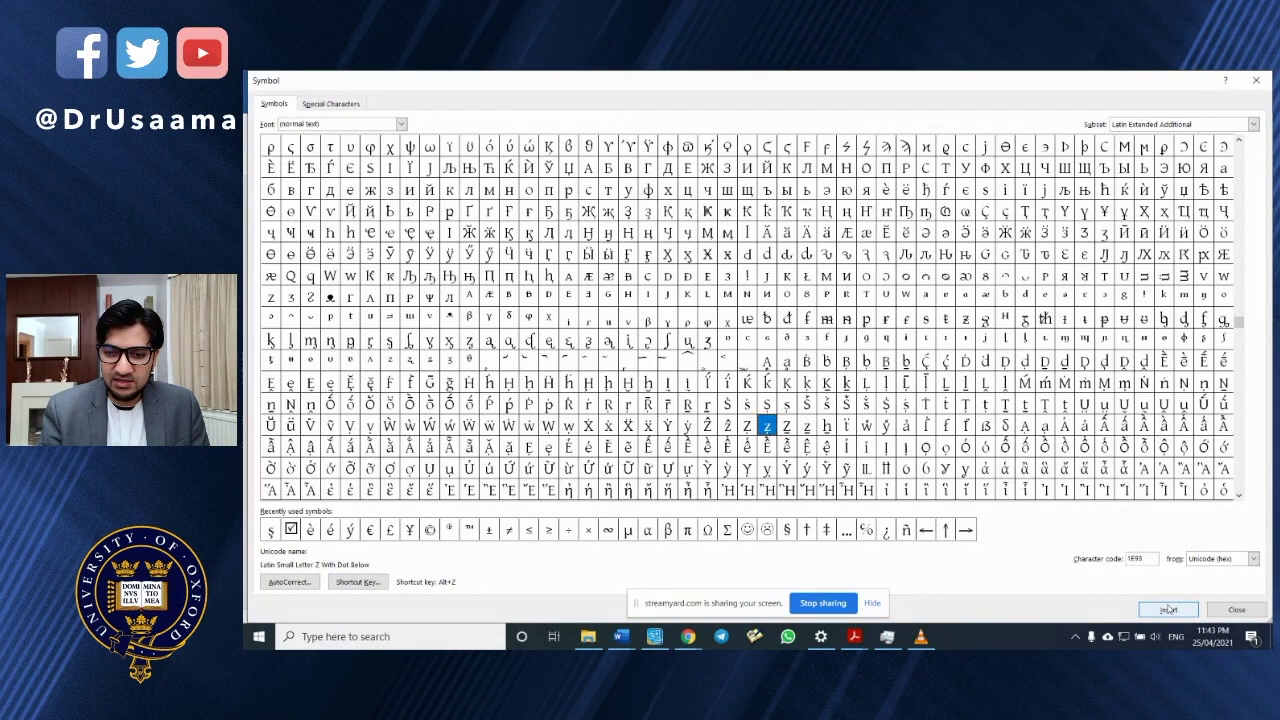
pyautogui.click(1252, 612)
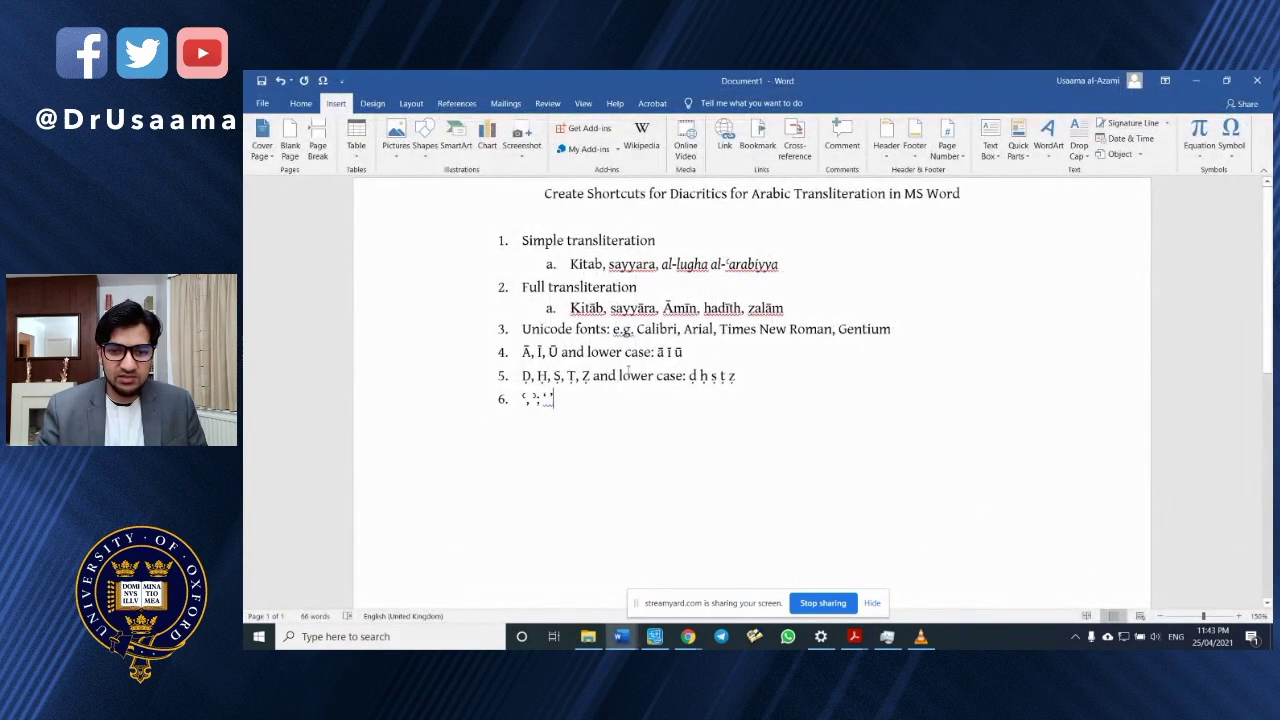
# Add a seventh list item reading "ṣallā Allāh ʿalayhi wa-sallam", with the dot-below, macron and half ring characters.
pyautogui.press('Return')
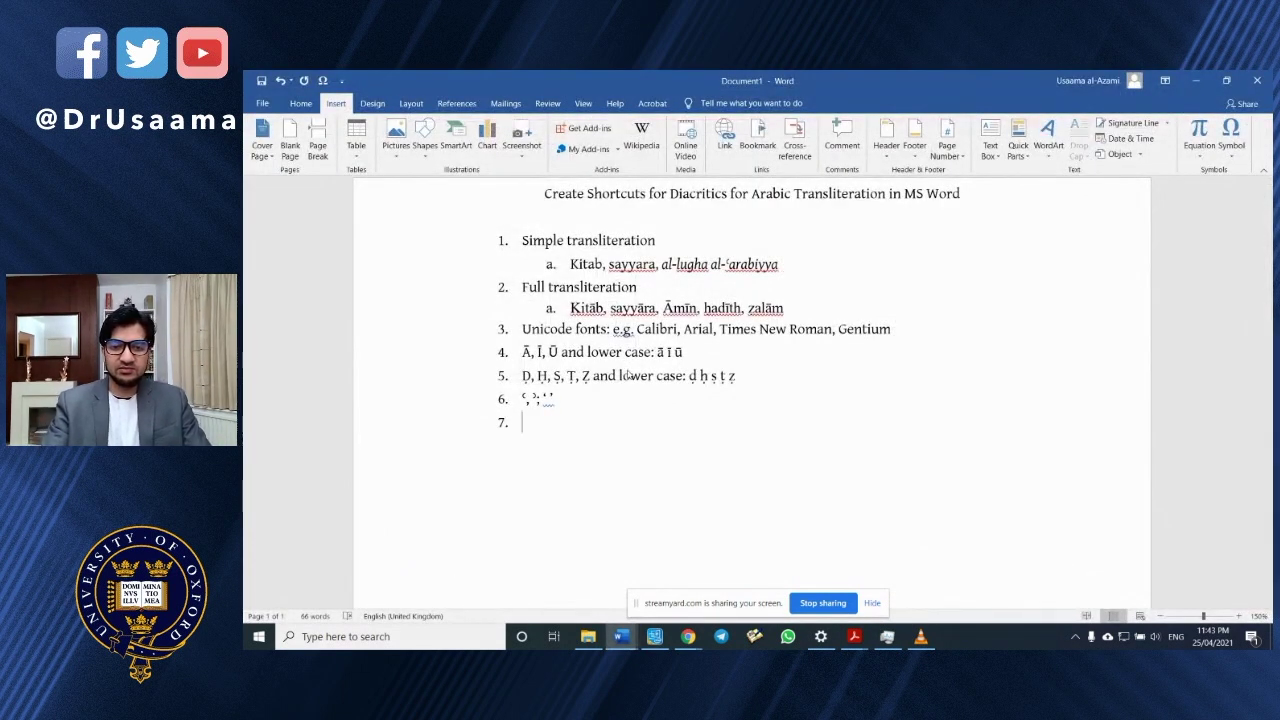
pyautogui.scroll(-1, 672, 434)
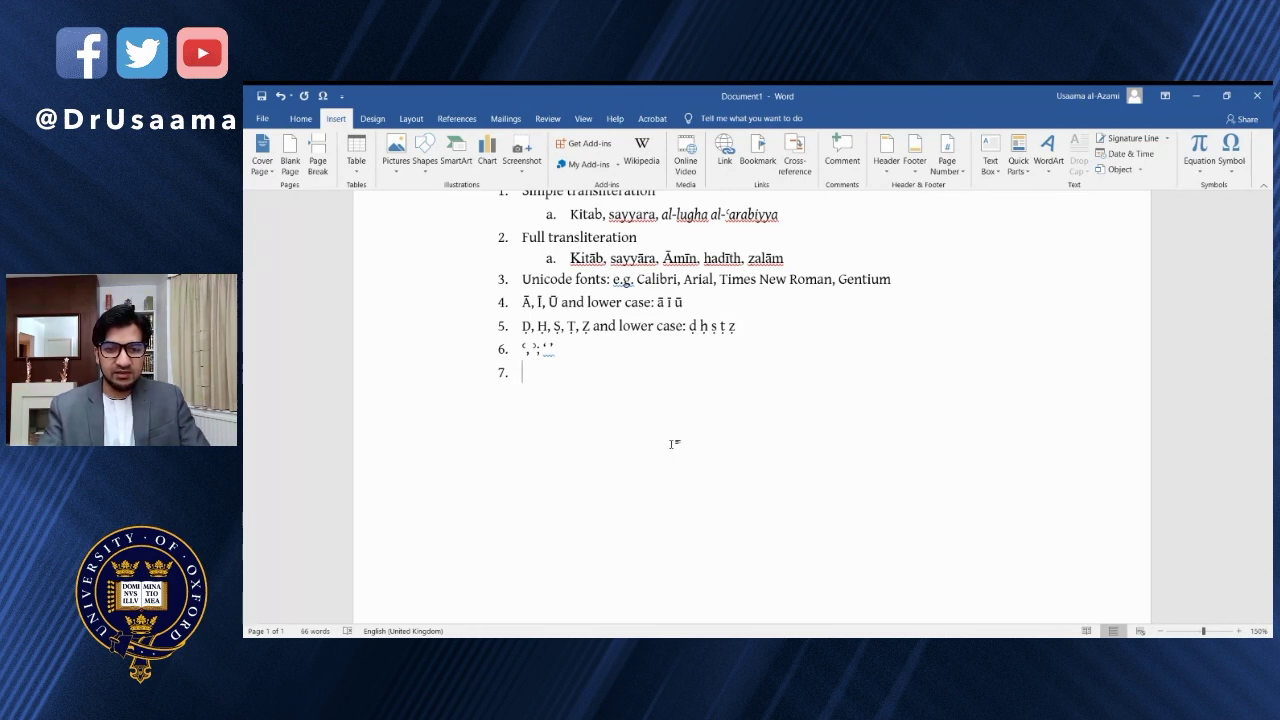
pyautogui.write('all')
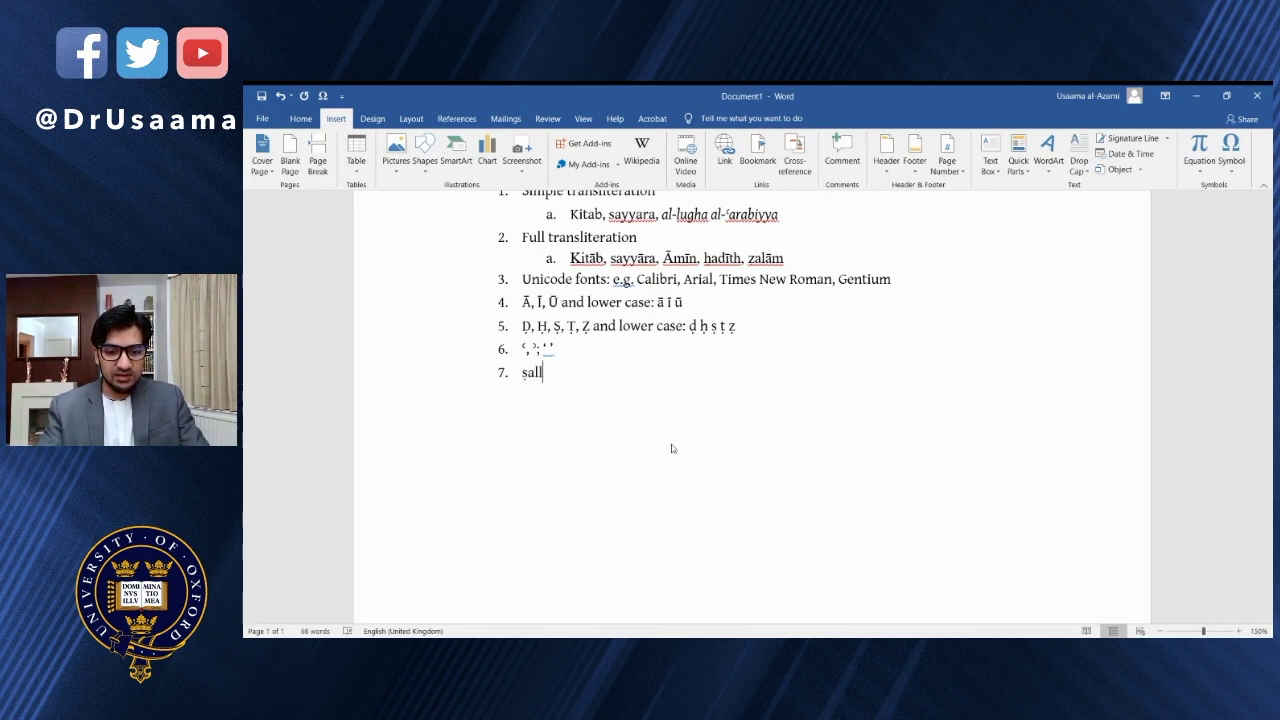
pyautogui.write('ā Allāh')
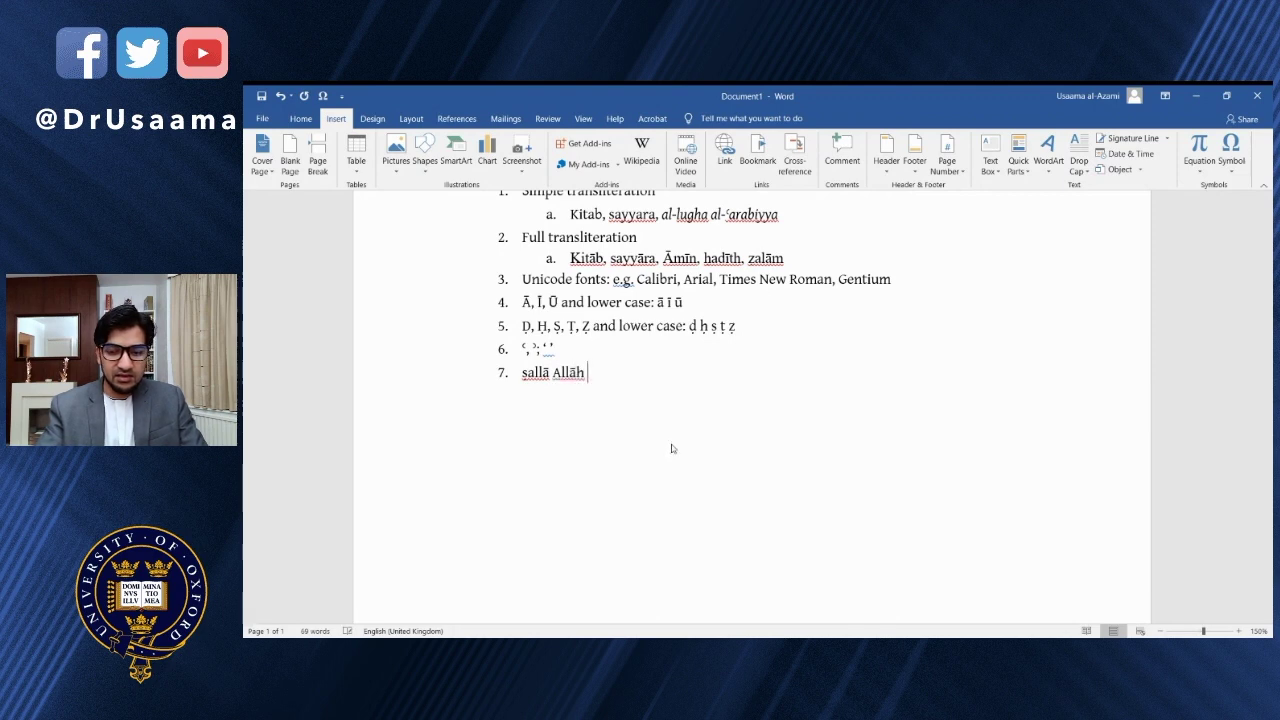
pyautogui.write(' ʿalyh')
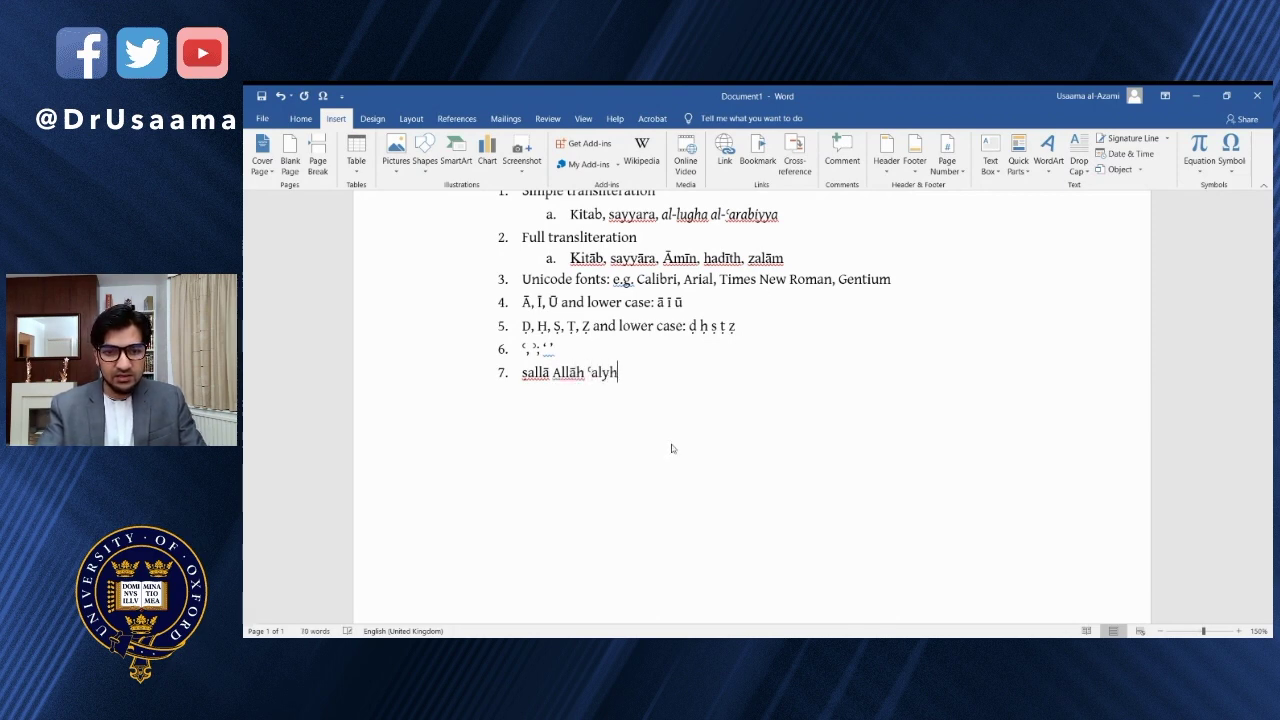
pyautogui.press('BackSpace')
pyautogui.press('BackSpace')
pyautogui.write('ah')
pyautogui.press('BackSpace')
pyautogui.write('yh')
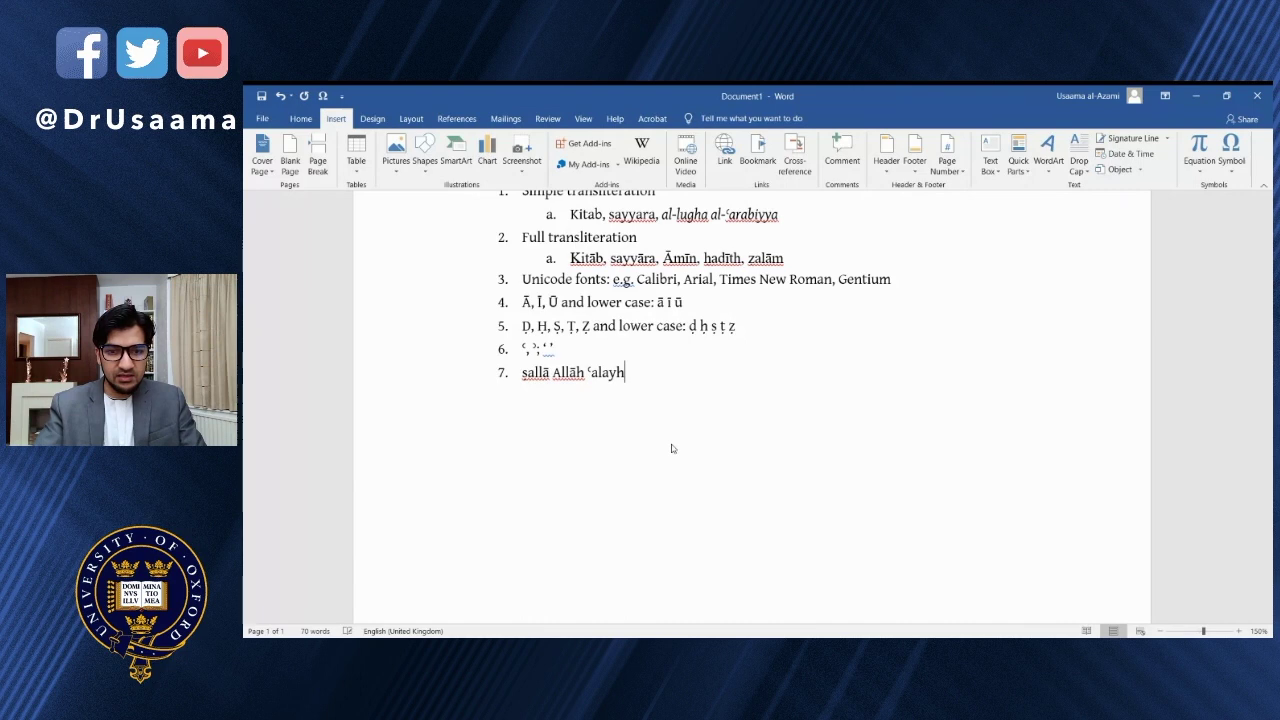
pyautogui.write('i')
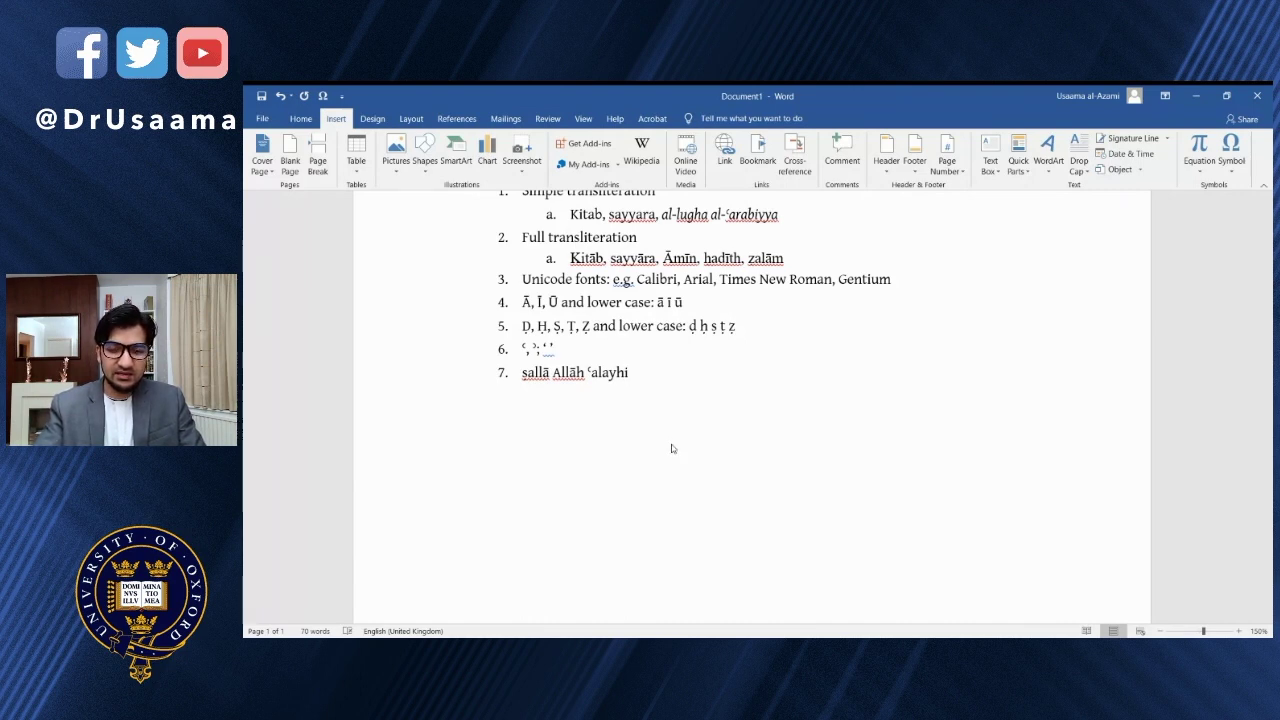
pyautogui.write(' wa-sallam')
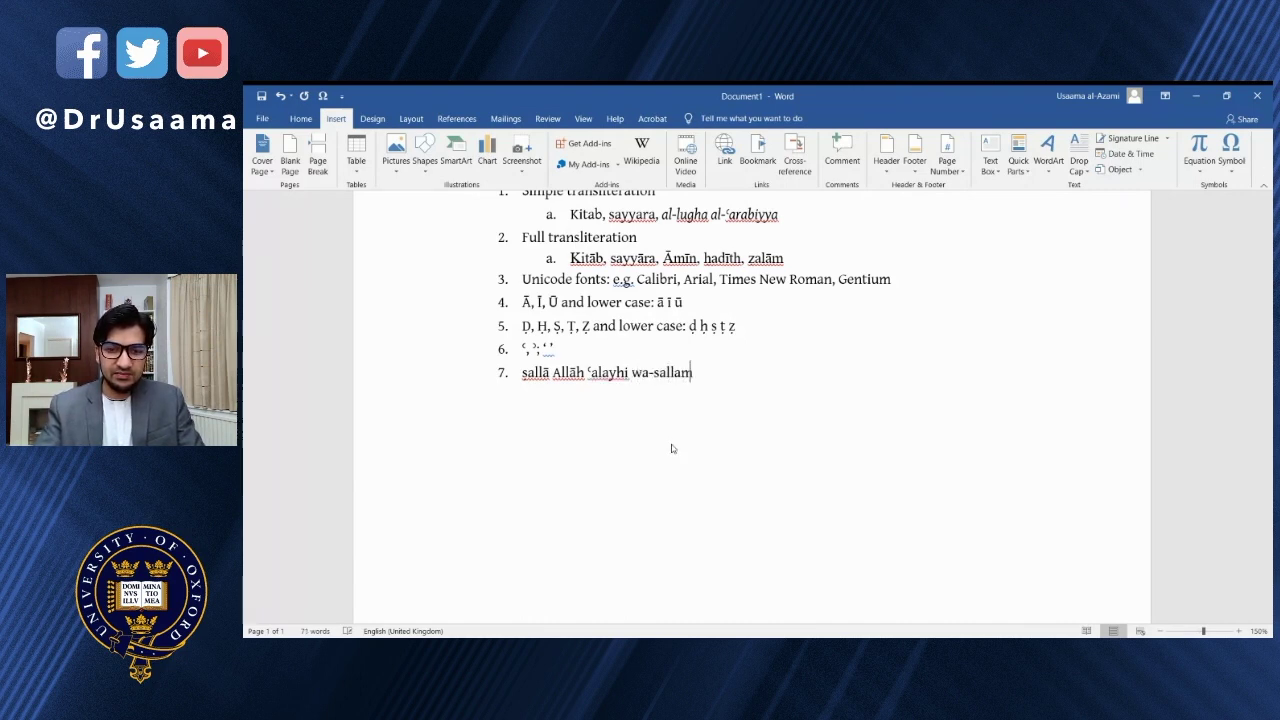
# Extend the seventh list item with a semicolon and the phrase "saʿida ʿalā al-minbar".
pyautogui.write(';')
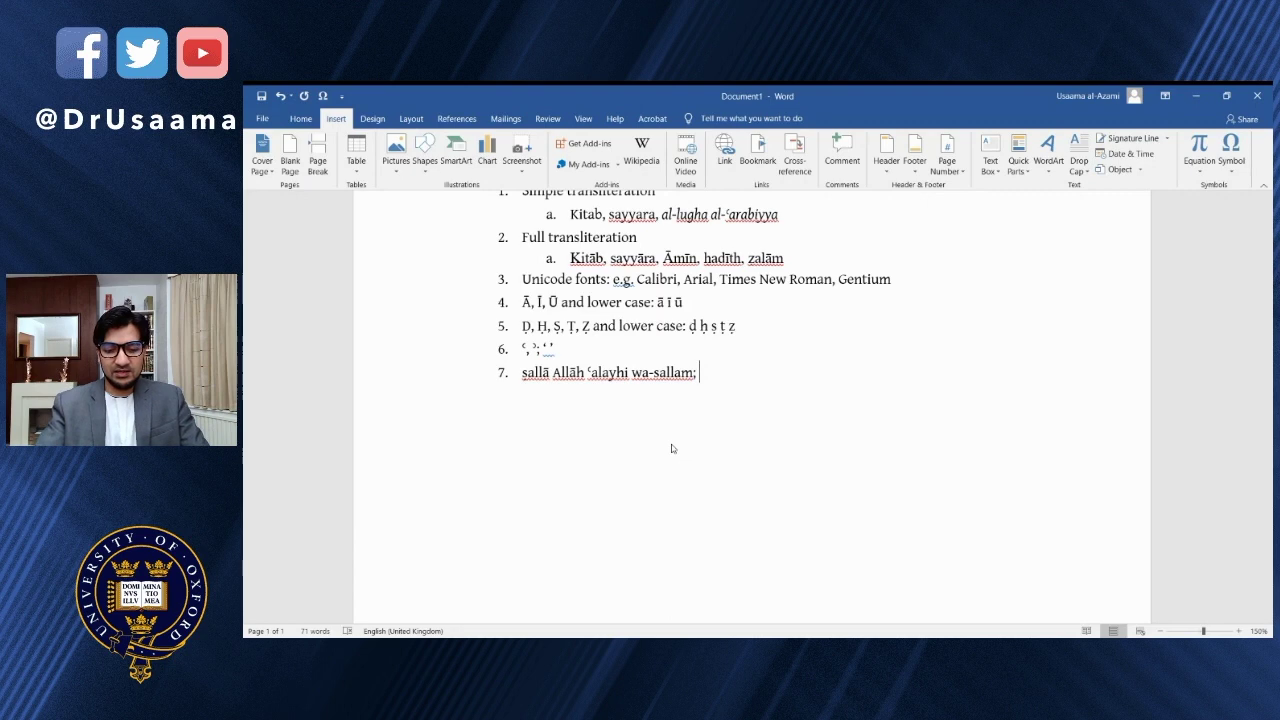
pyautogui.write('S')
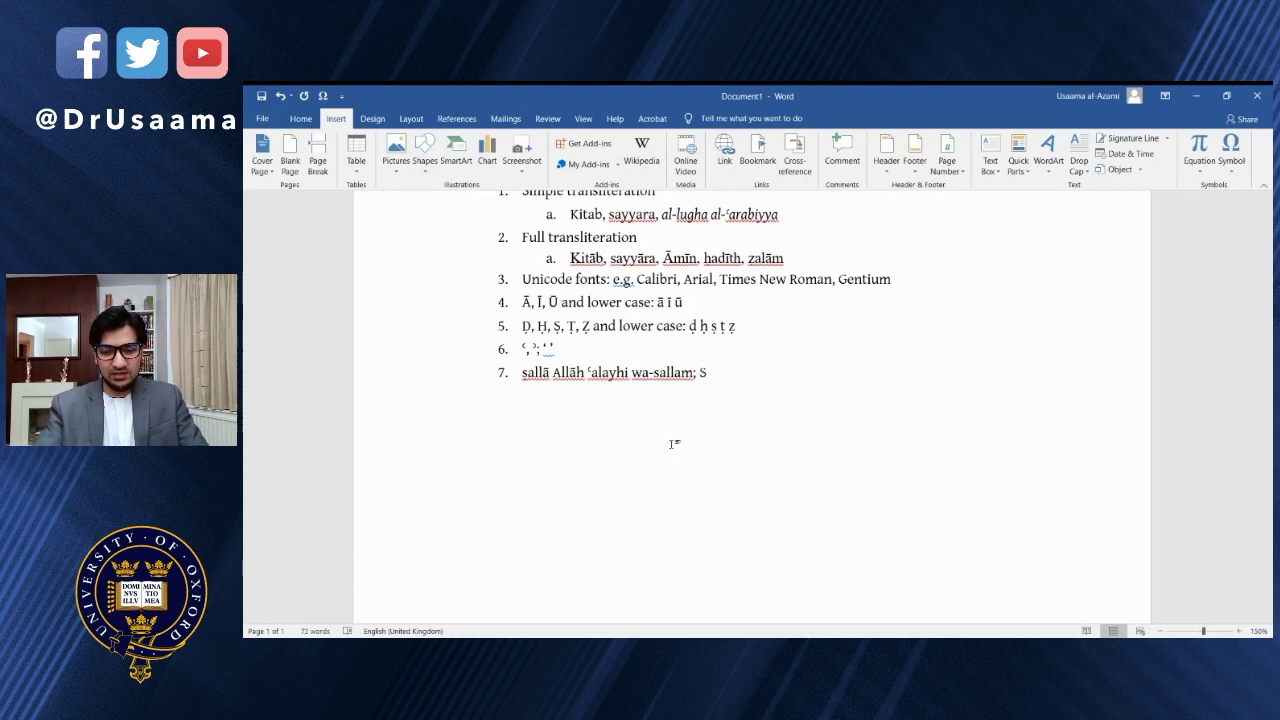
pyautogui.press('BackSpace')
pyautogui.write('saʿida ')
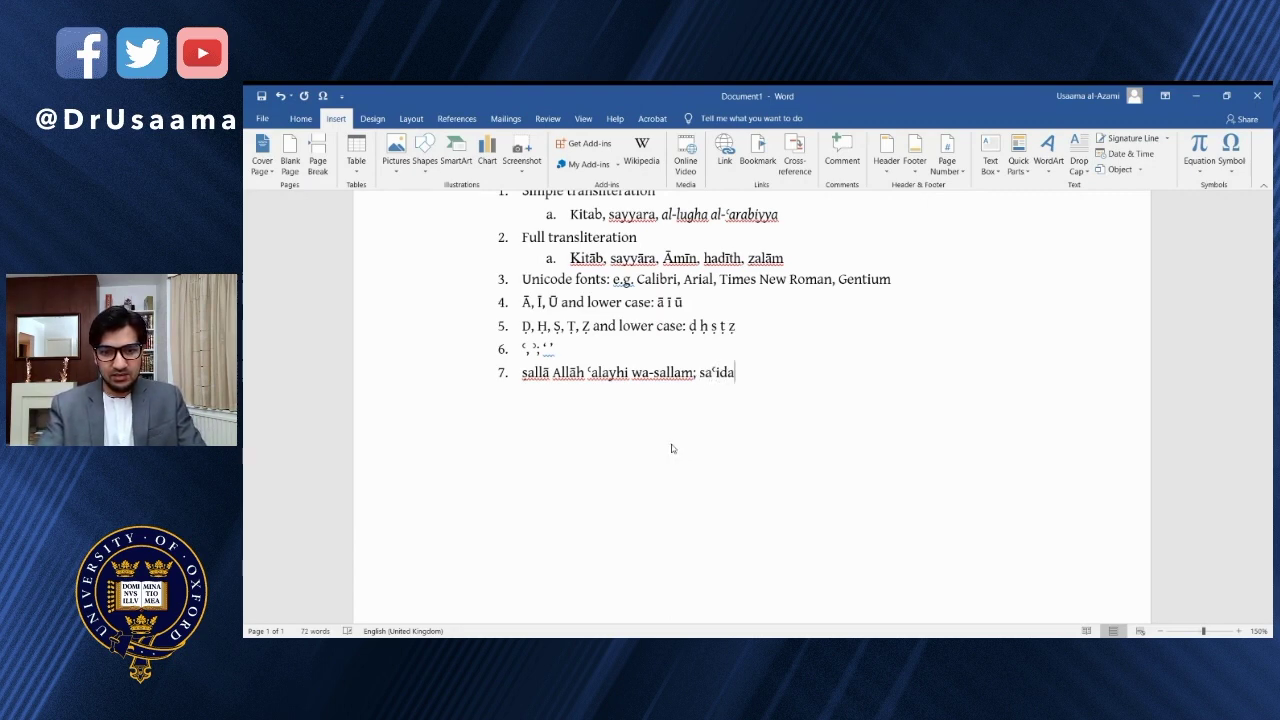
pyautogui.write('ʿalā')
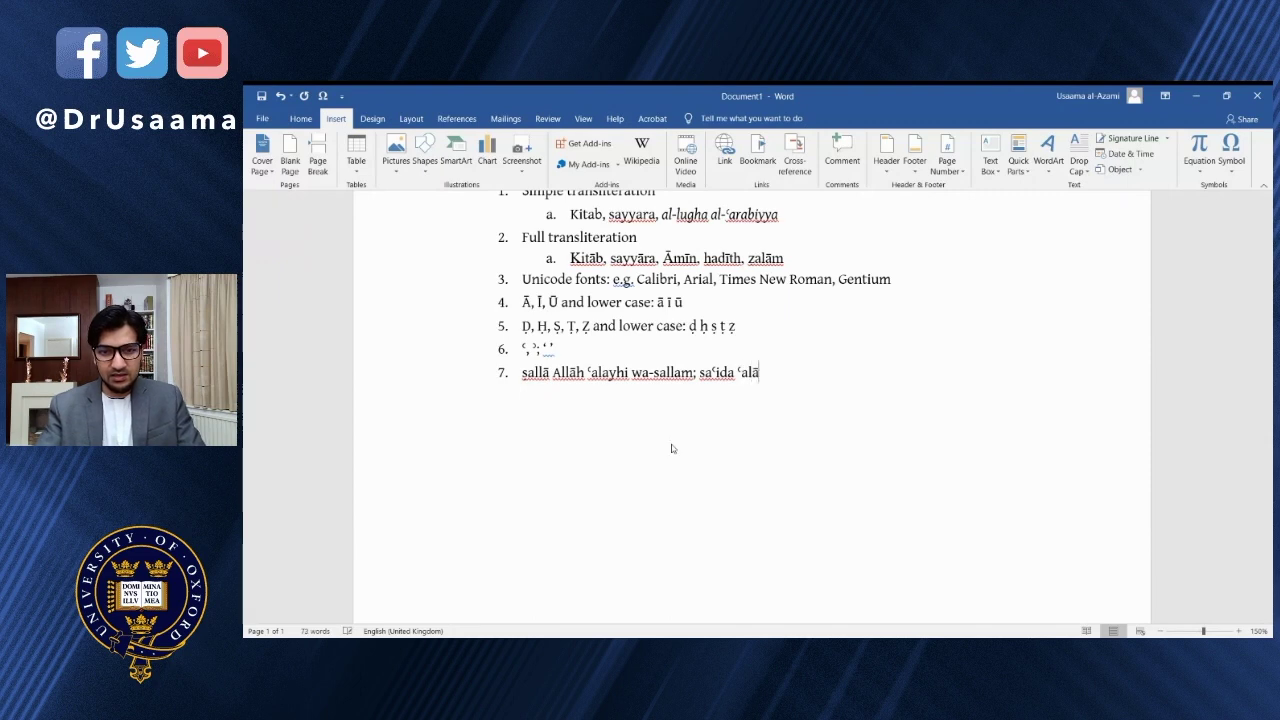
pyautogui.write(' al-minbar')
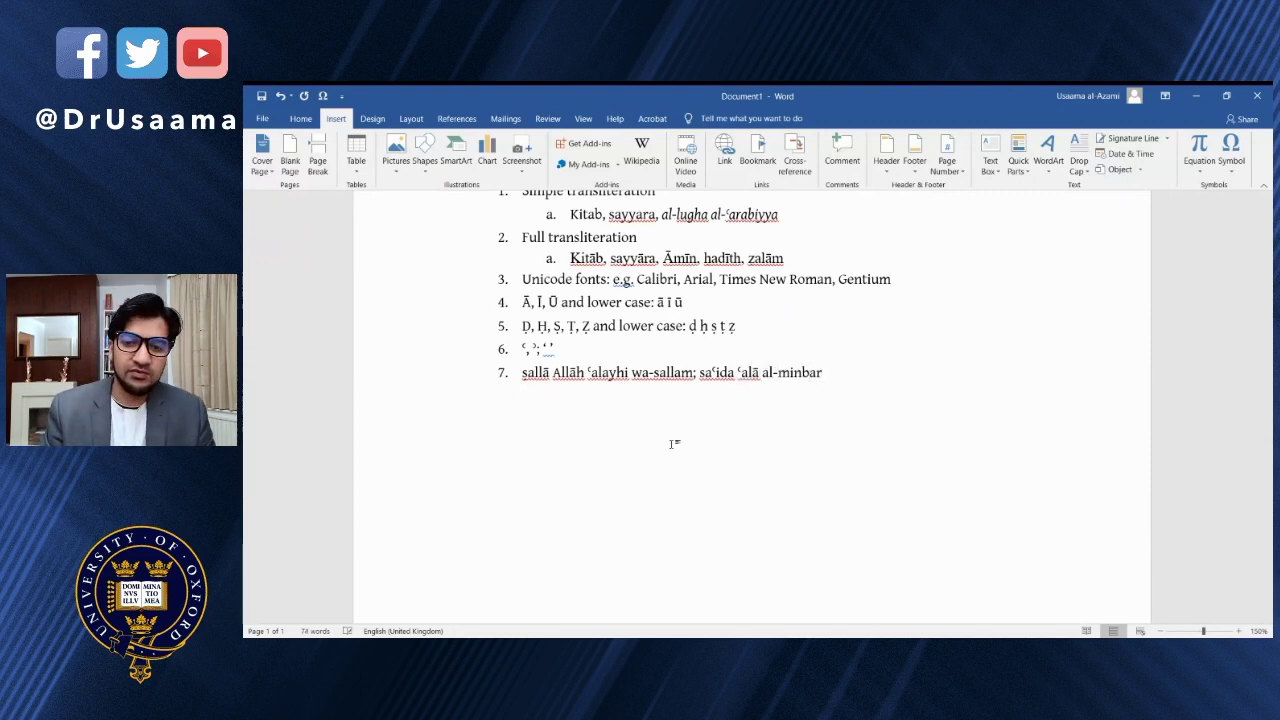
# Italicize the entire text of the seventh list item and place the cursor at its end.
pyautogui.hotkey('ctrl', 'shift', 'Left')
pyautogui.hotkey('ctrl', 'shift', 'Left')
pyautogui.hotkey('ctrl', 'shift', 'Left')
pyautogui.hotkey('ctrl', 'i')
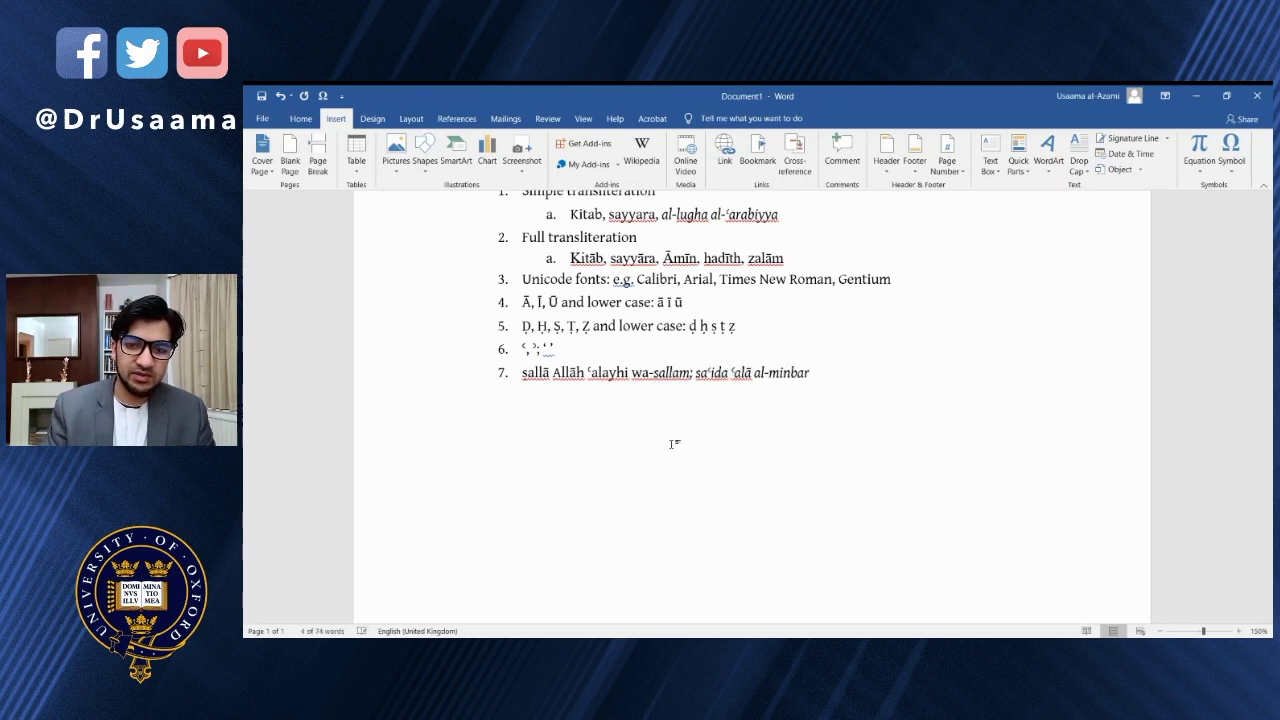
pyautogui.hotkey('shift', 'Home')
pyautogui.hotkey('ctrl', 'i')
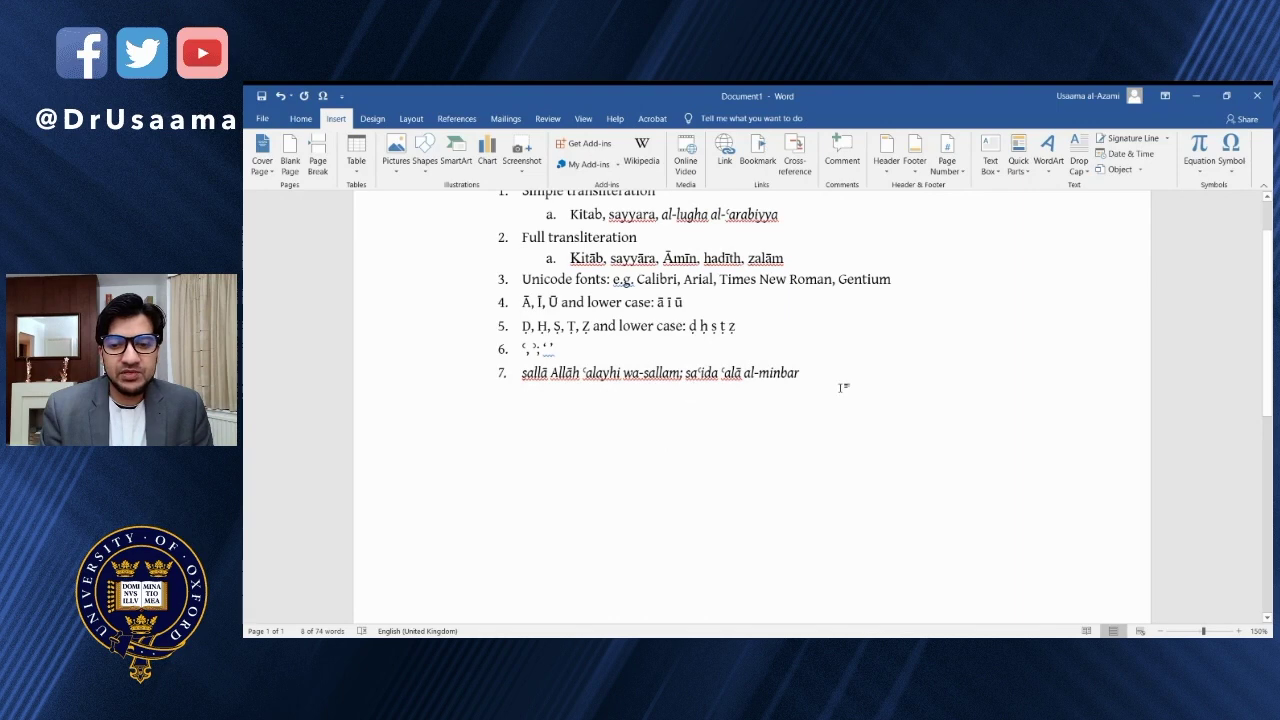
pyautogui.click(810, 377)
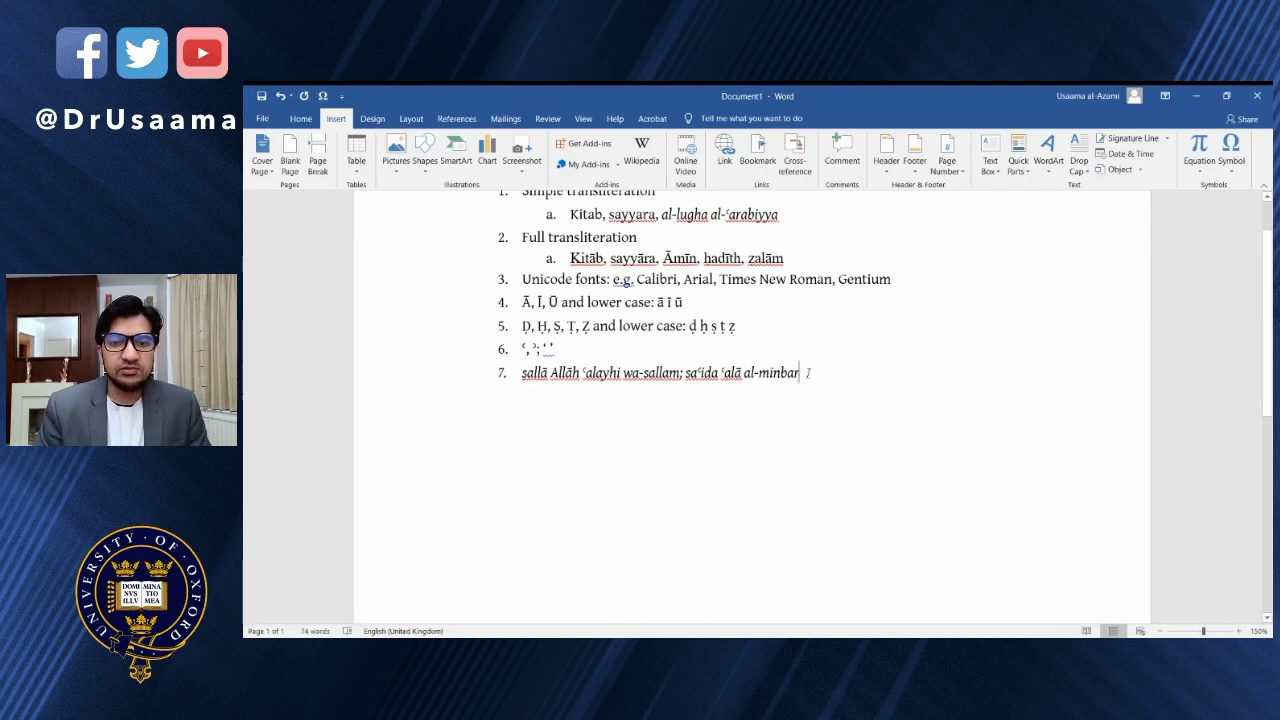